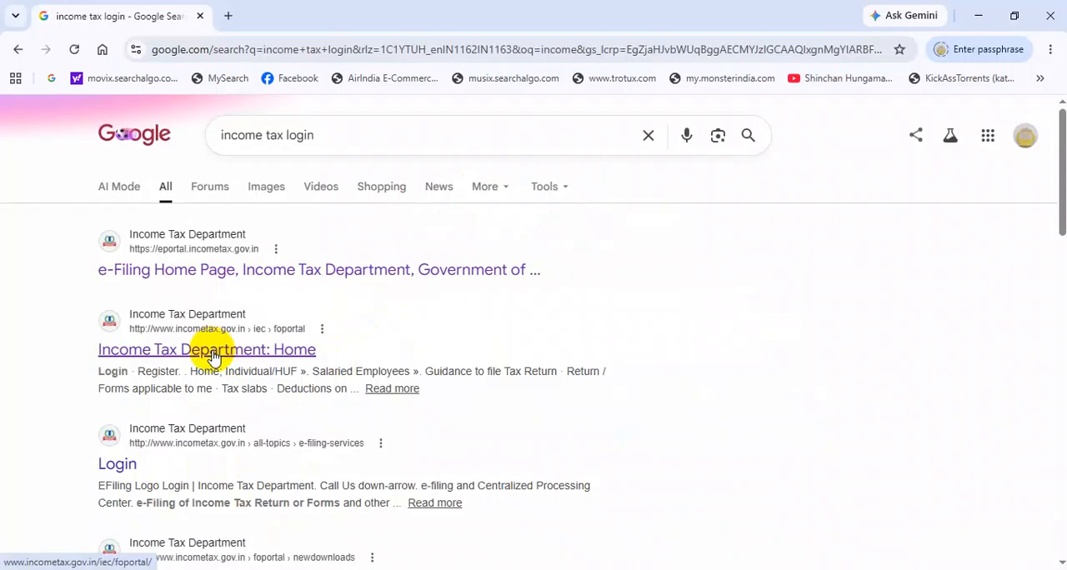
# Step: Open the Income Tax Department's e-Filing login page from the search results and submit the account's user ID
pyautogui.click(252, 277)
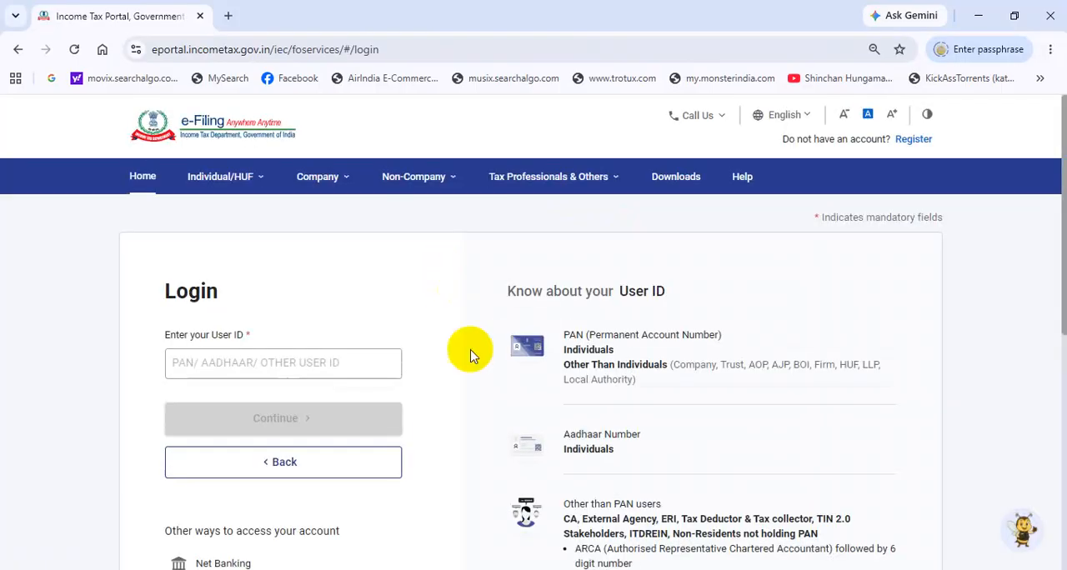
pyautogui.click(315, 362)
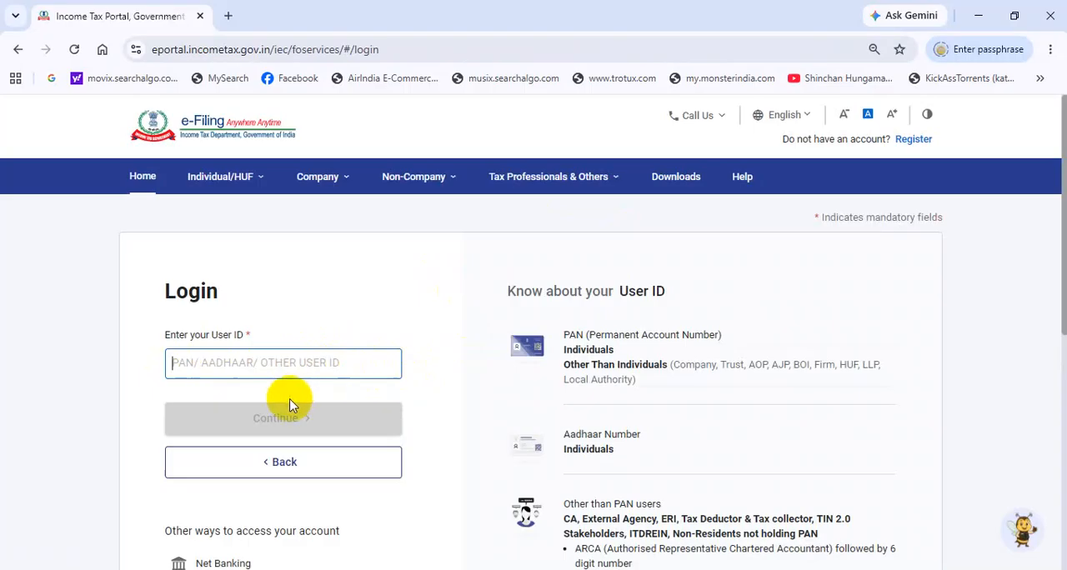
pyautogui.scroll(-1, 349, 359)
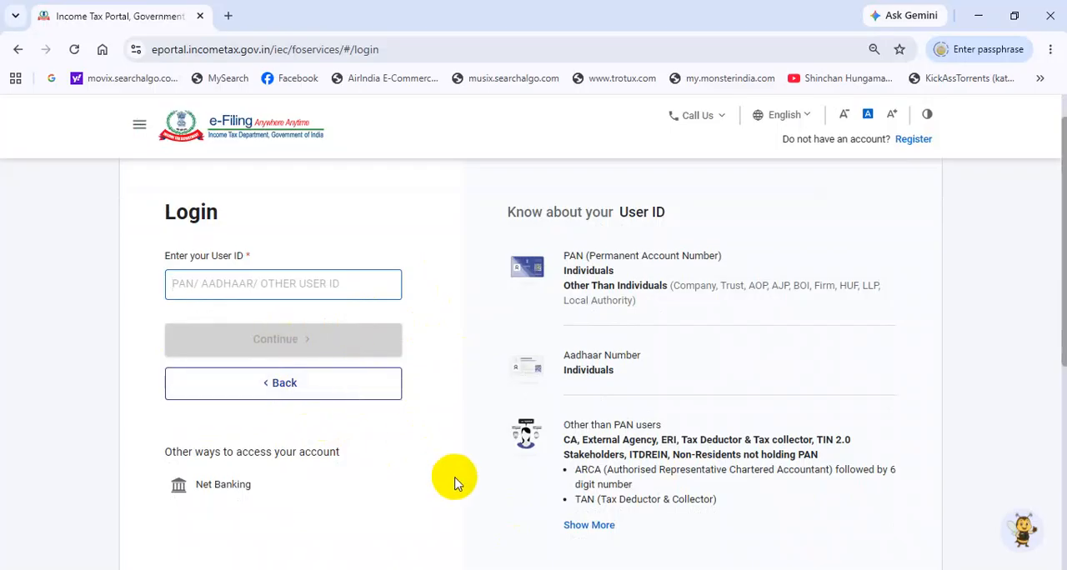
pyautogui.scroll(-2, 321, 185)
pyautogui.click(322, 185)
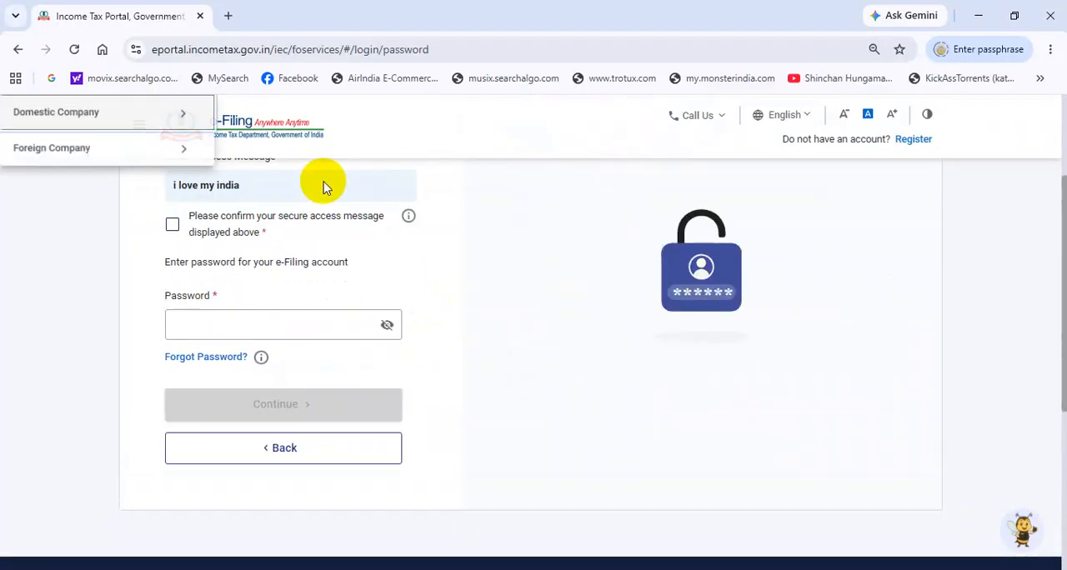
# Step: Confirm the secure access message, enter the account password and log in to the e-Filing account
pyautogui.scroll(-1, 328, 279)
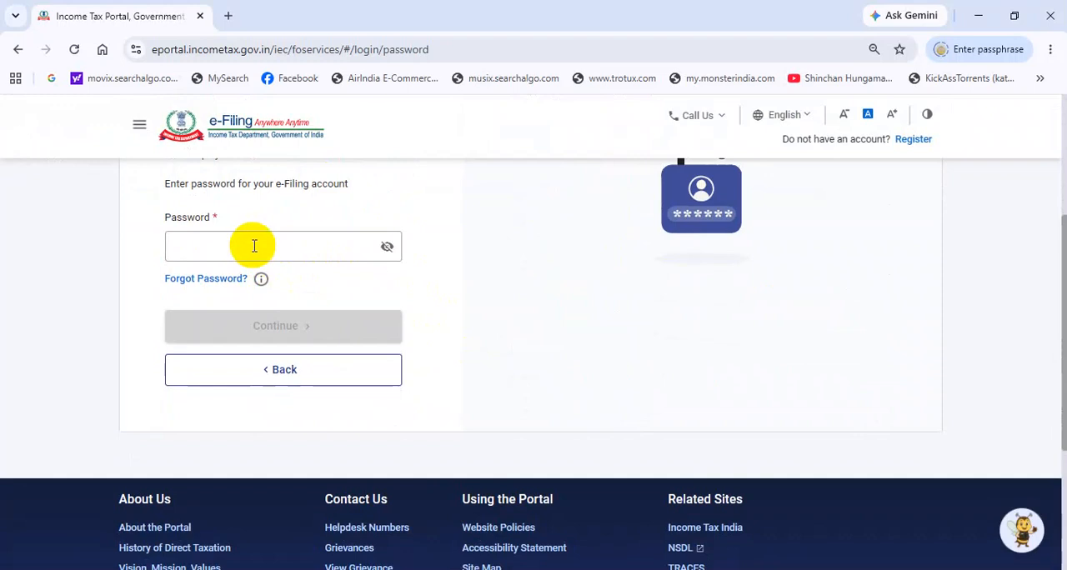
pyautogui.scroll(1, 250, 245)
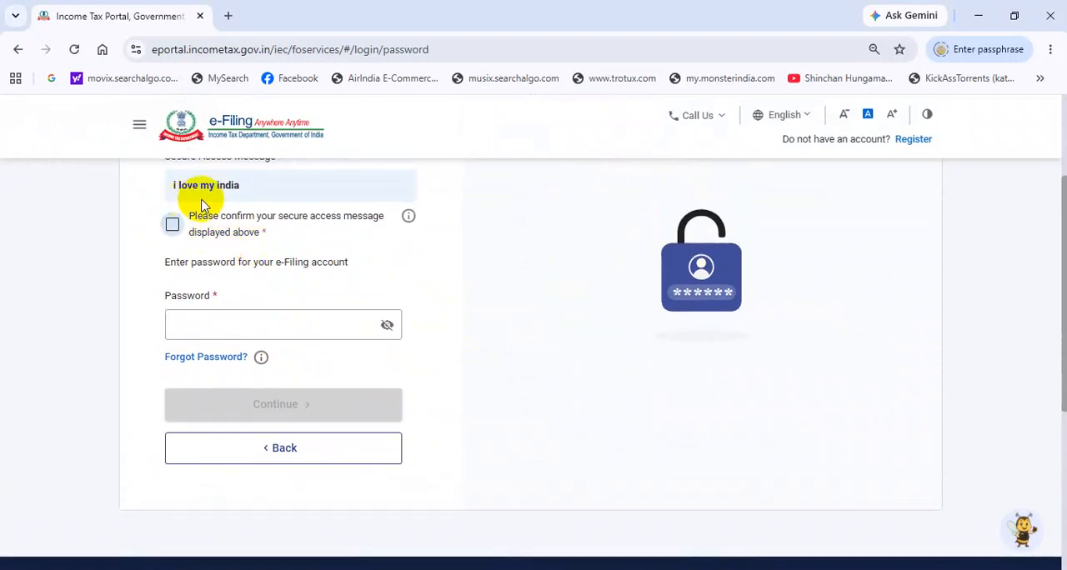
pyautogui.click(172, 225)
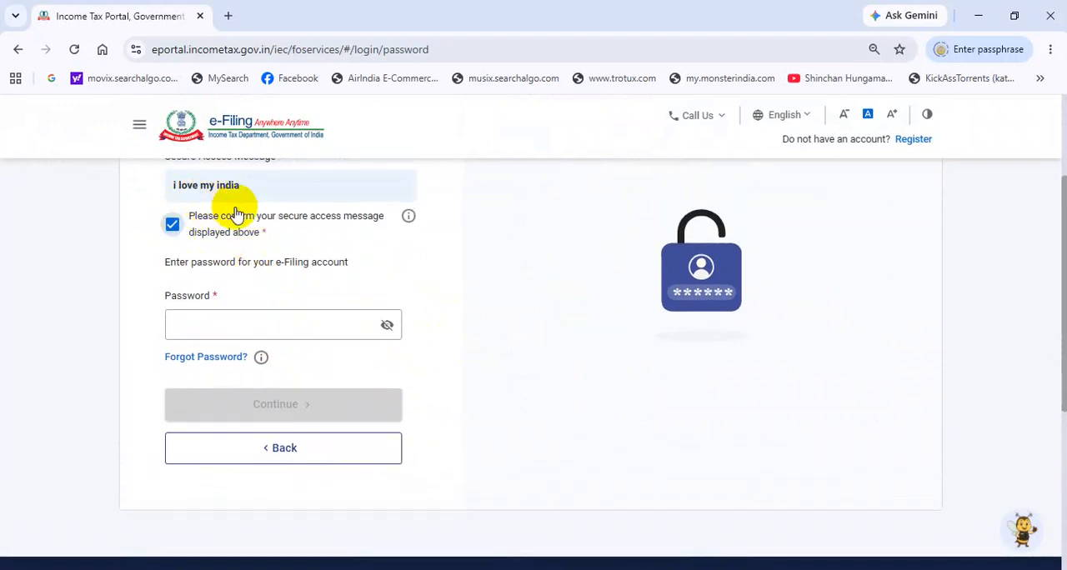
pyautogui.click(266, 321)
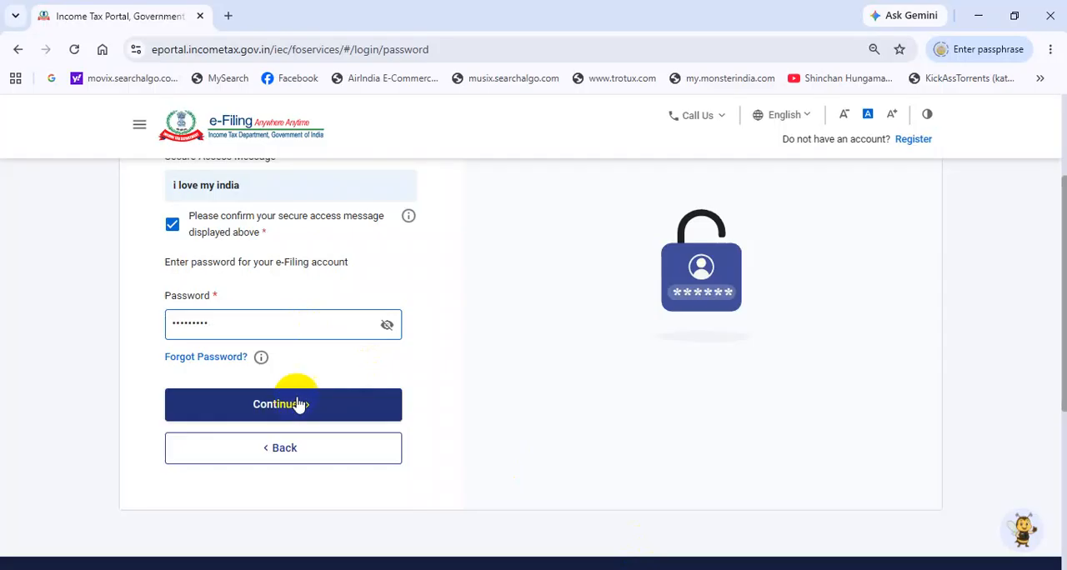
pyautogui.click(287, 407)
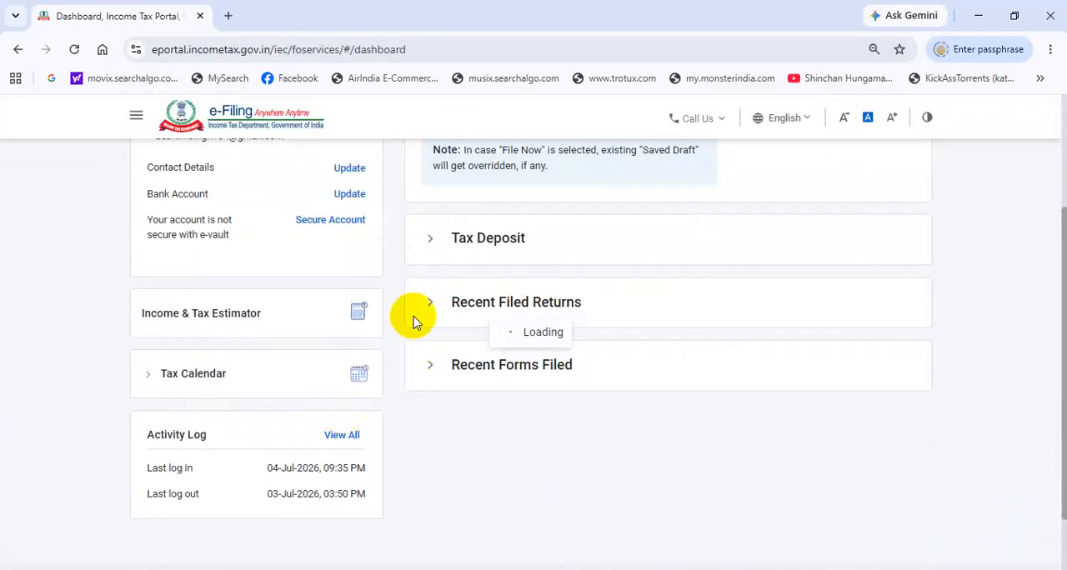
# Step: Choose assessment year 2026-27 with online filing mode for the income tax return, and start a new filing
pyautogui.scroll(3, 416, 322)
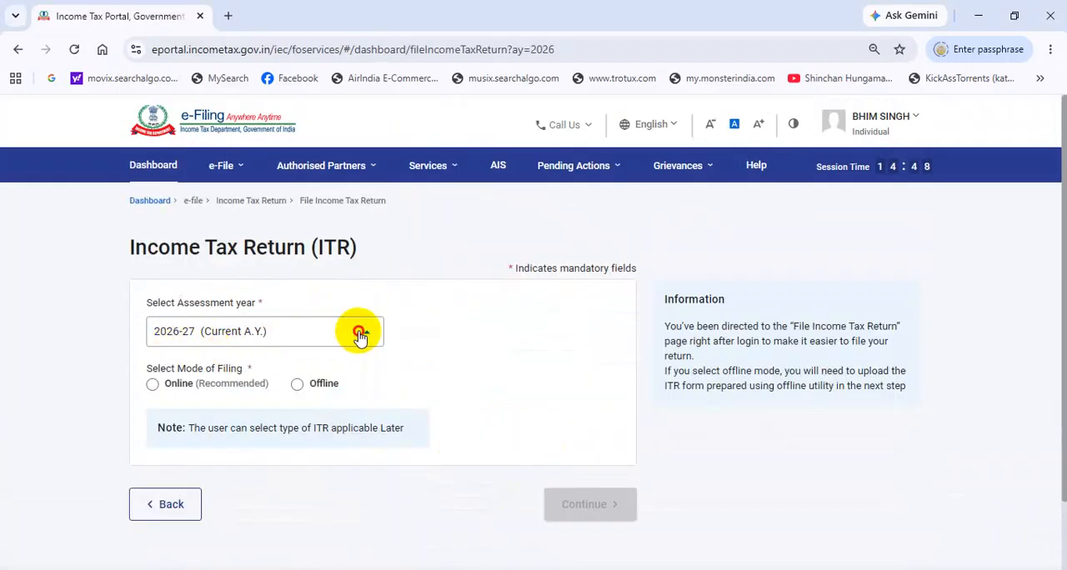
pyautogui.click(361, 335)
pyautogui.click(236, 395)
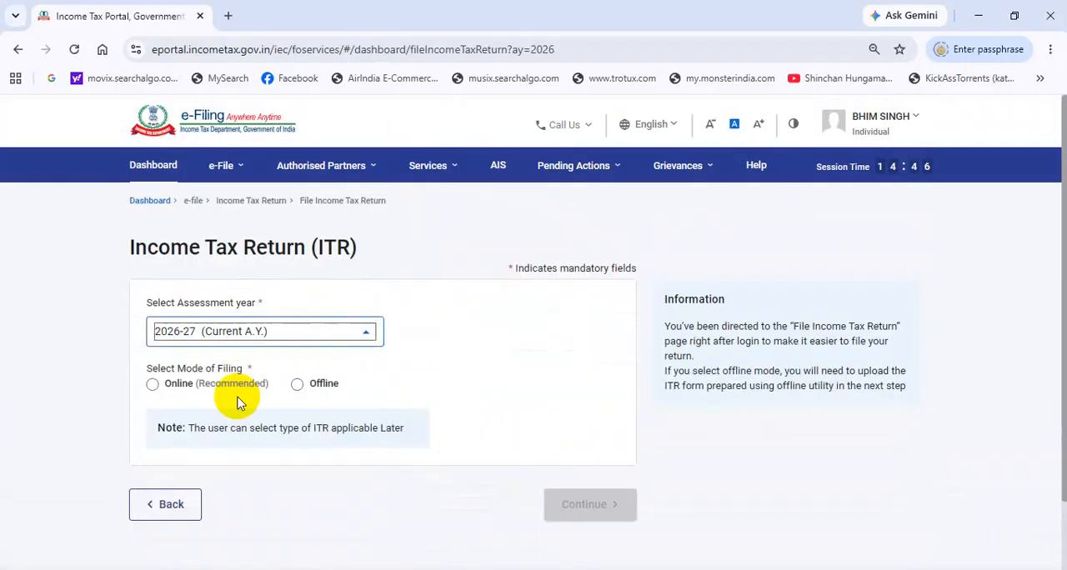
pyautogui.click(154, 389)
pyautogui.click(567, 510)
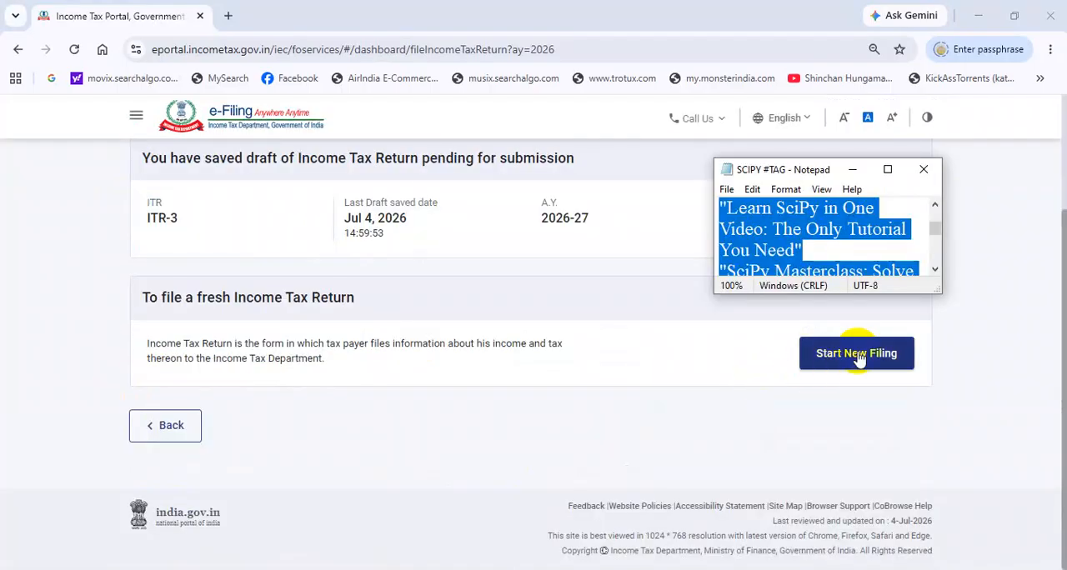
pyautogui.click(859, 355)
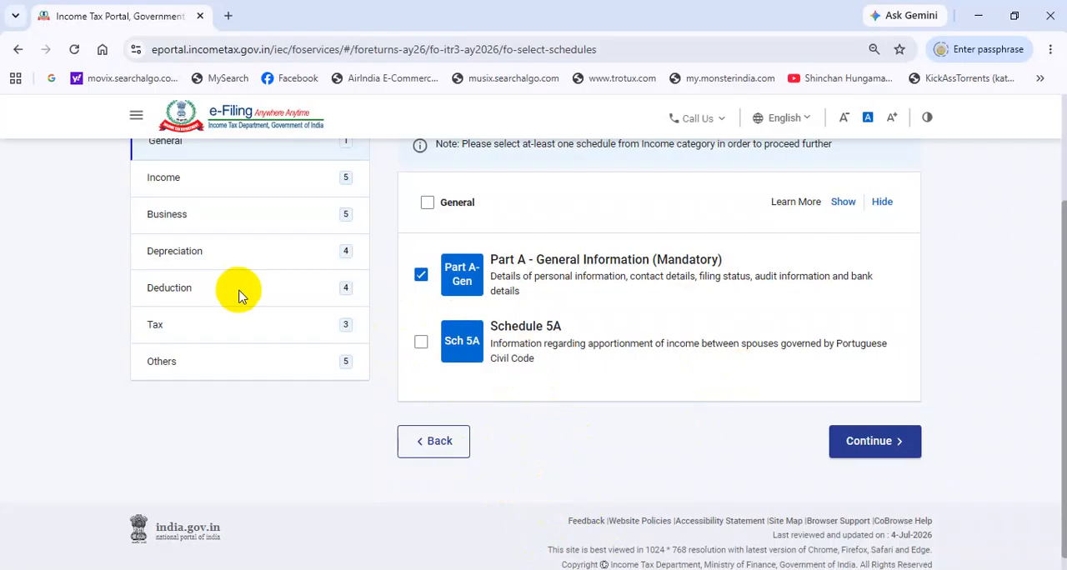
# Step: Review the Income schedules of the ITR-3 return, from Salary and Capital Gains through Schedule TR, checking which are selected
pyautogui.click(191, 190)
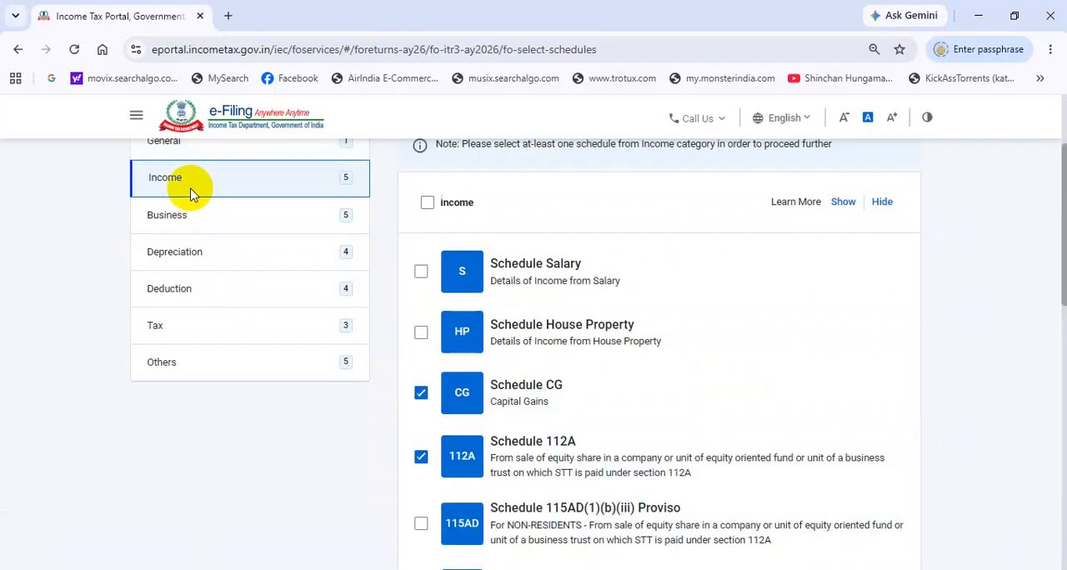
pyautogui.scroll(1, 512, 283)
pyautogui.scroll(2, 512, 288)
pyautogui.scroll(-2, 475, 410)
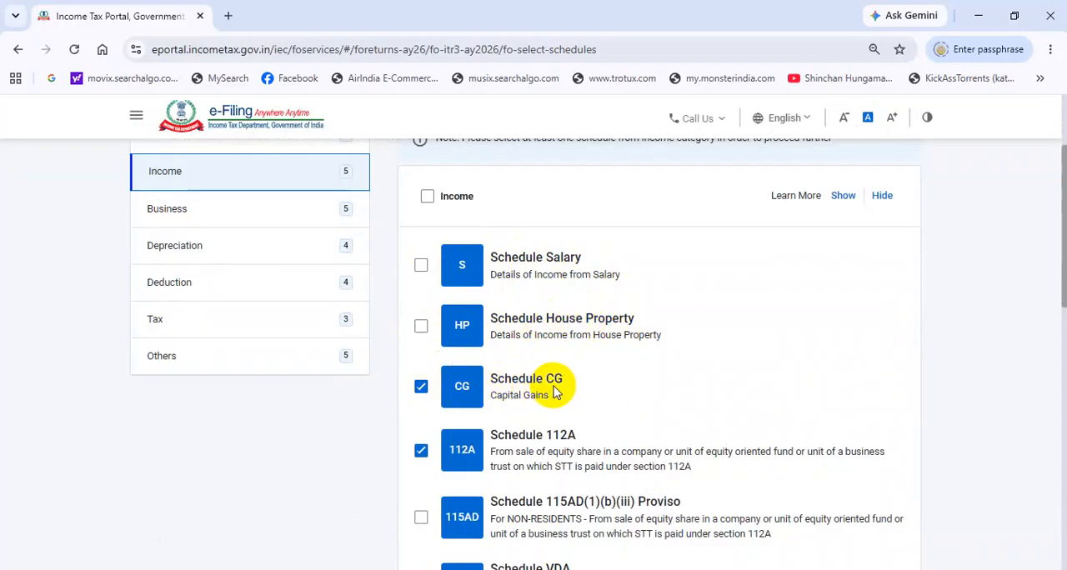
pyautogui.scroll(-1, 534, 384)
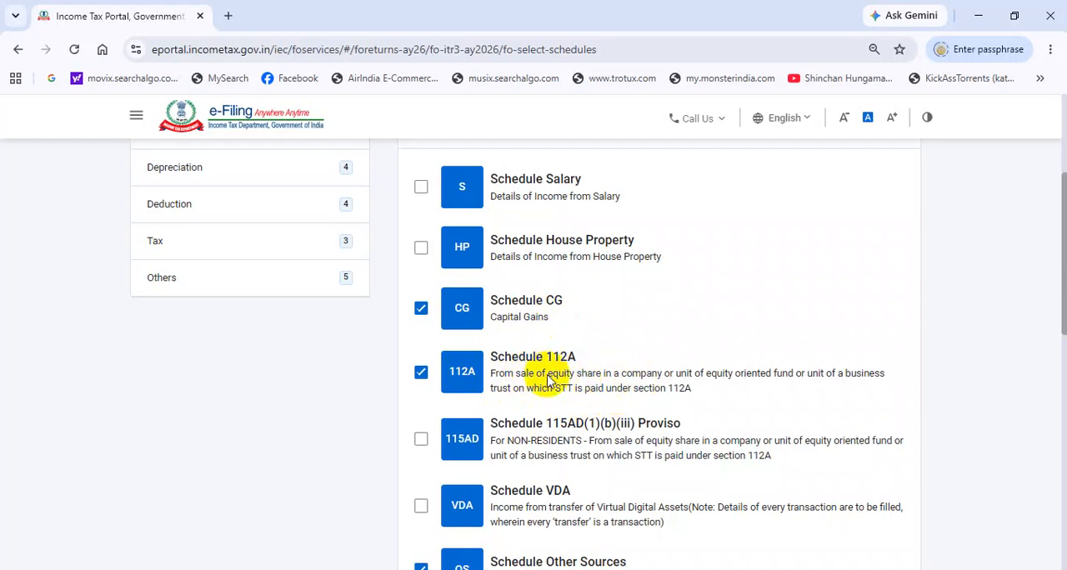
pyautogui.scroll(-1, 437, 370)
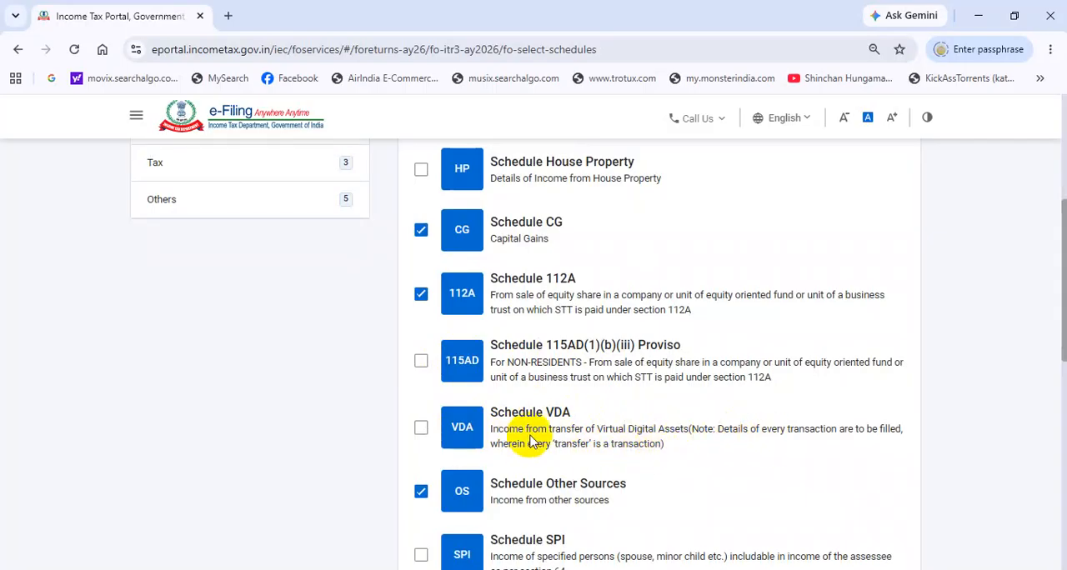
pyautogui.scroll(-1, 500, 421)
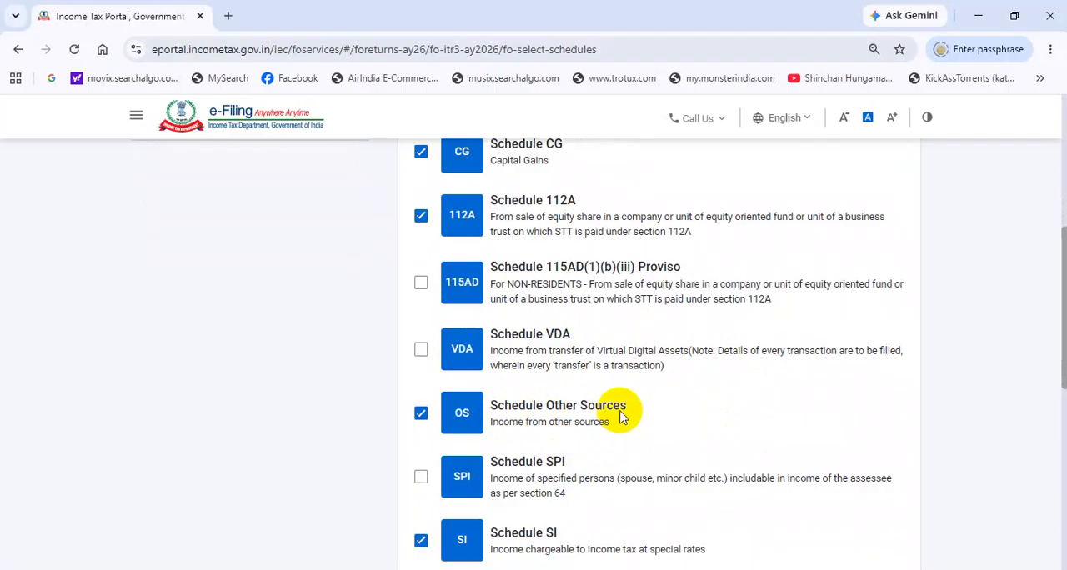
pyautogui.scroll(-1, 583, 409)
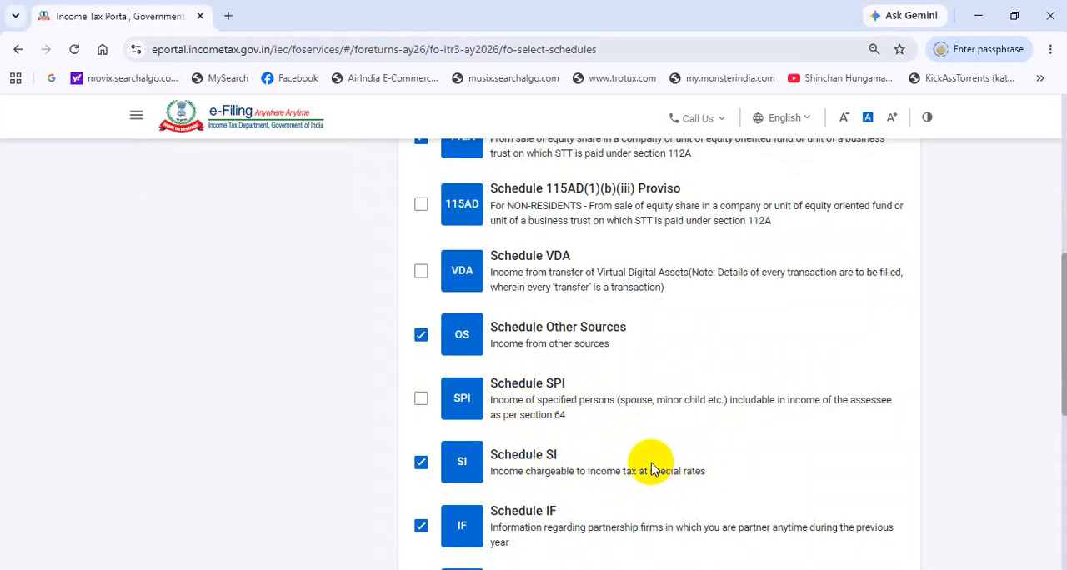
pyautogui.scroll(-1, 650, 463)
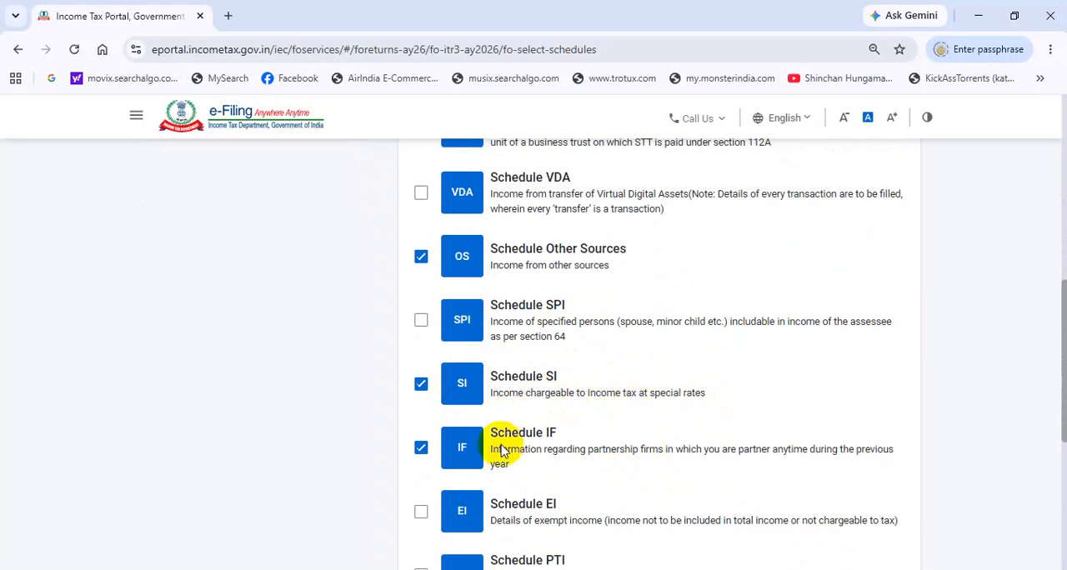
pyautogui.scroll(-2, 431, 339)
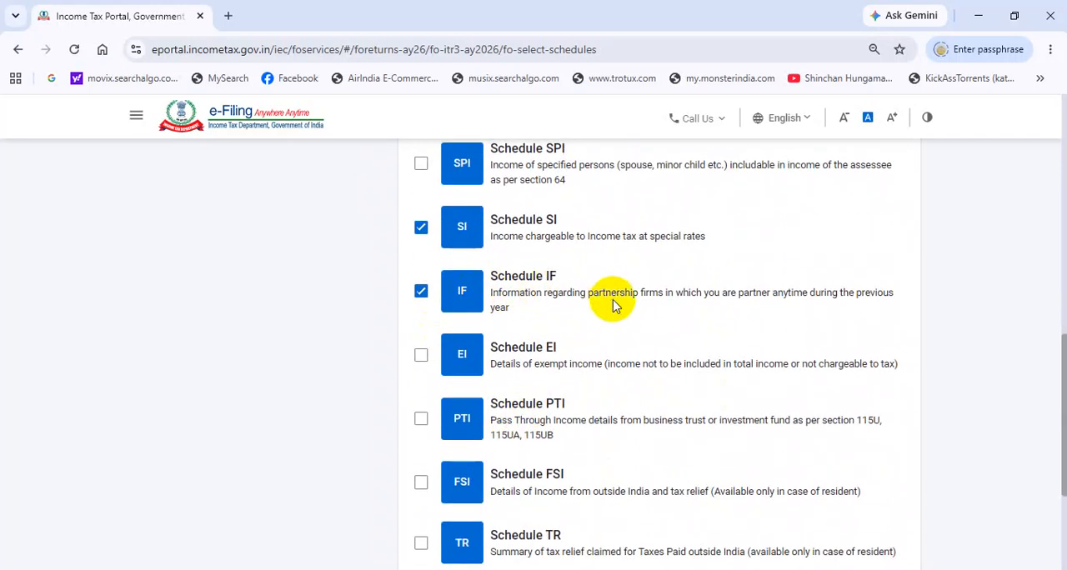
pyautogui.scroll(-1, 615, 305)
pyautogui.scroll(7, 389, 352)
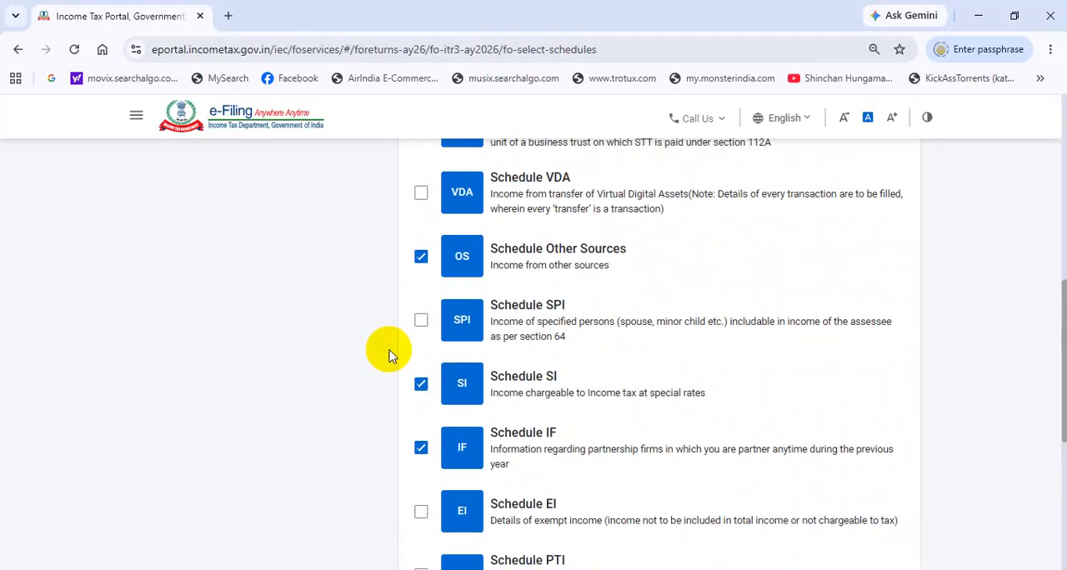
pyautogui.scroll(3, 288, 334)
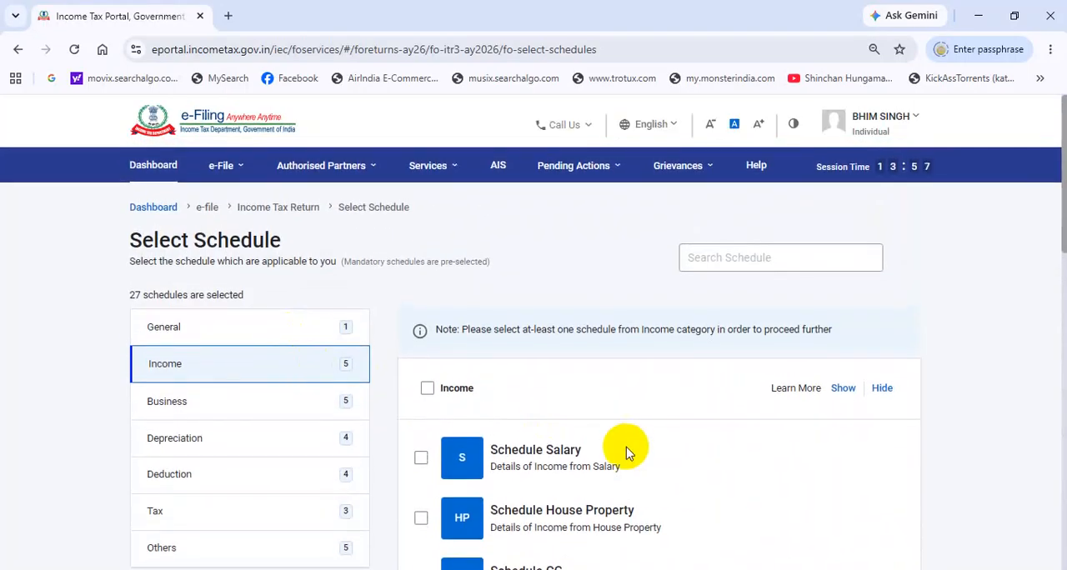
pyautogui.scroll(-2, 584, 409)
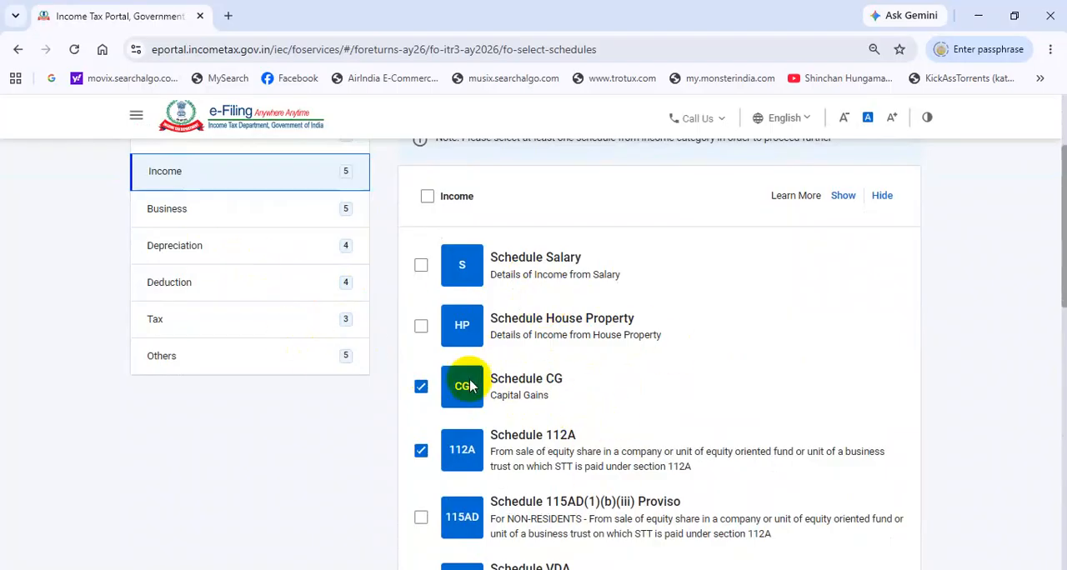
# Step: Review the Business schedules, from Part A - Balance Sheet through Schedule GST, checking which are selected
pyautogui.click(174, 213)
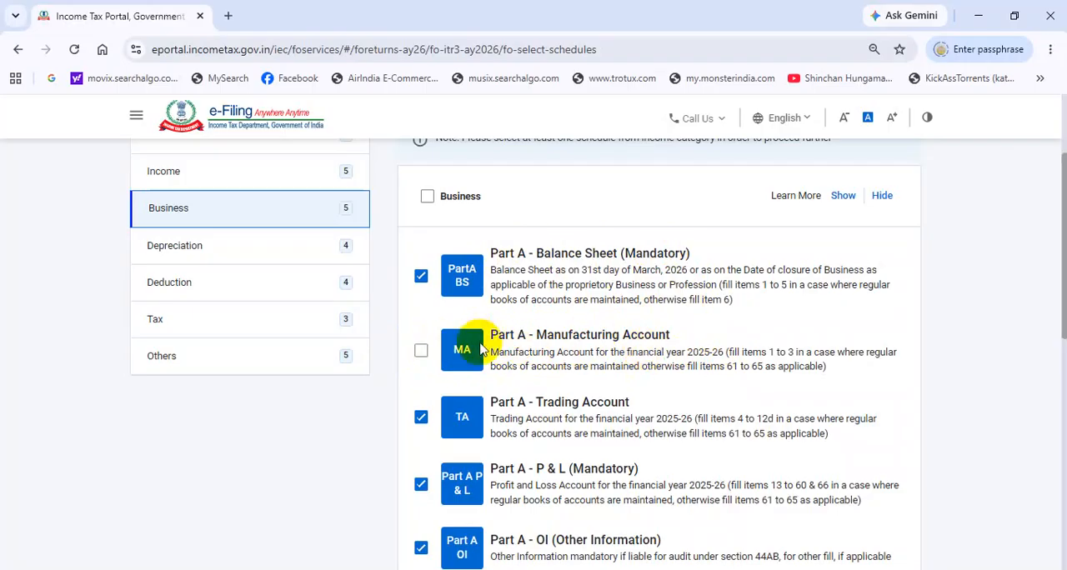
pyautogui.scroll(-1, 607, 338)
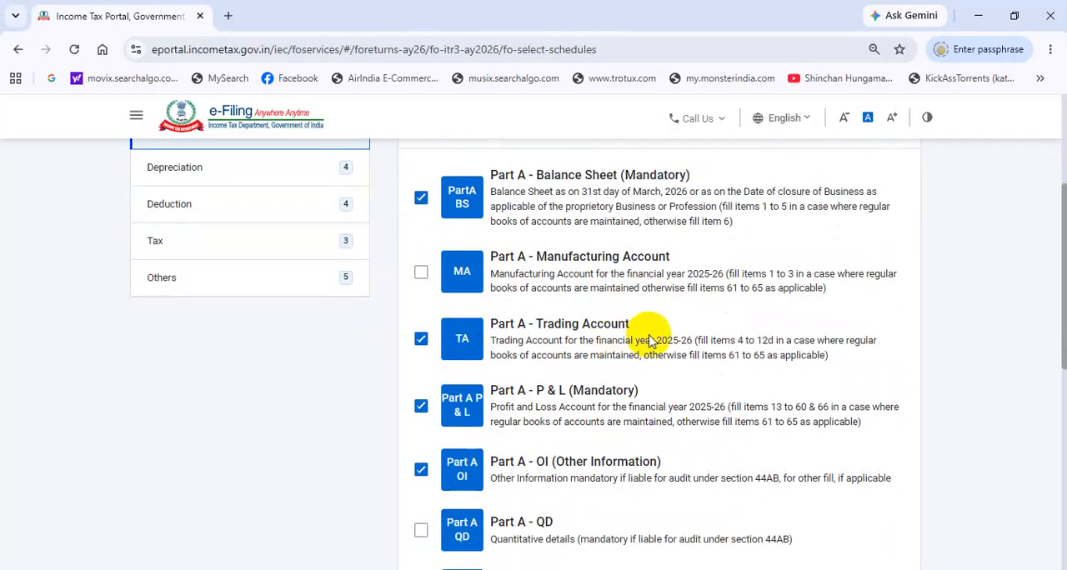
pyautogui.scroll(-1, 599, 398)
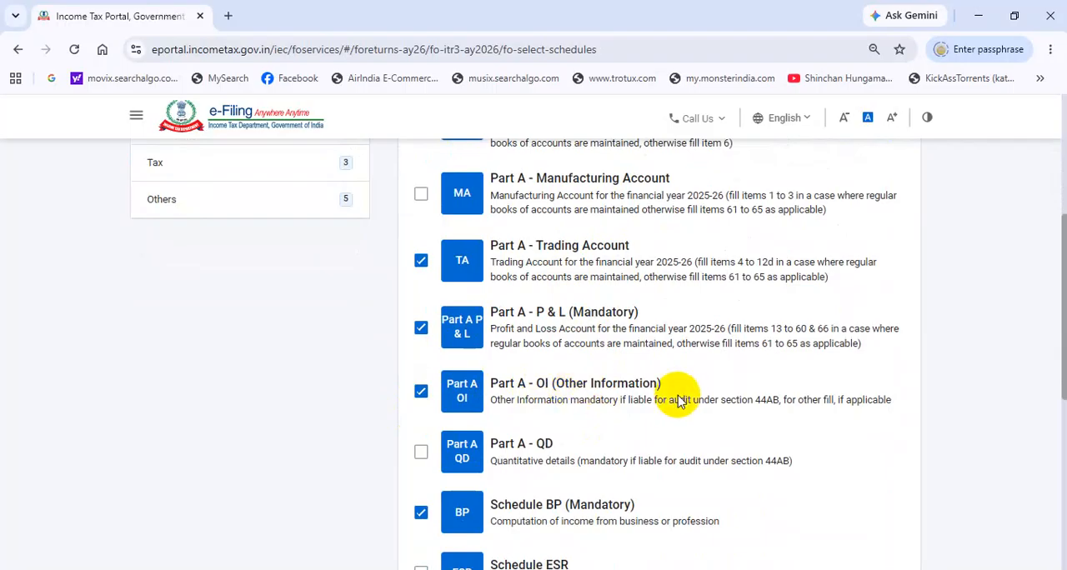
pyautogui.scroll(-2, 679, 398)
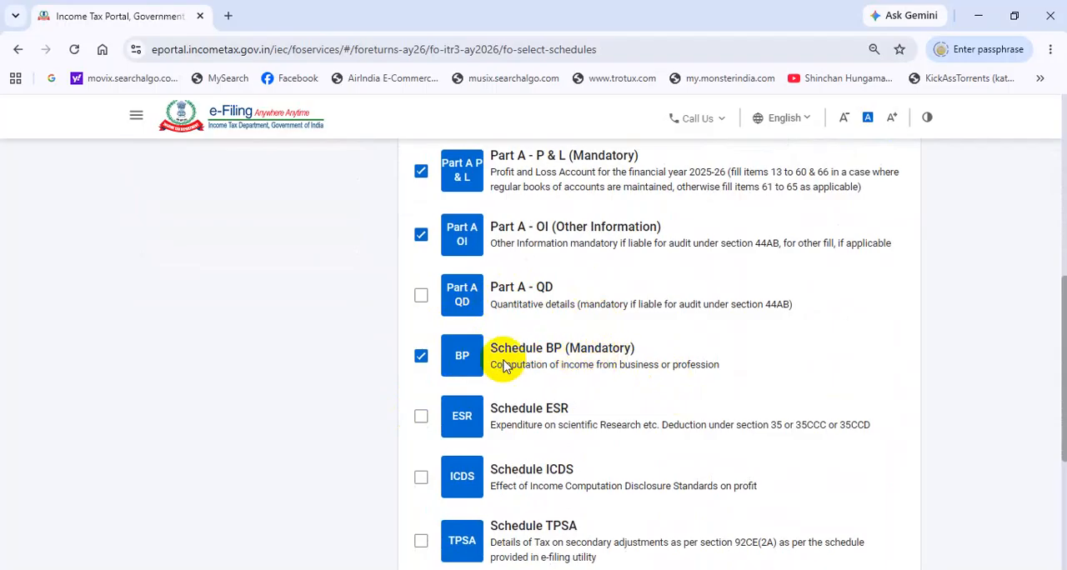
pyautogui.scroll(-1, 640, 358)
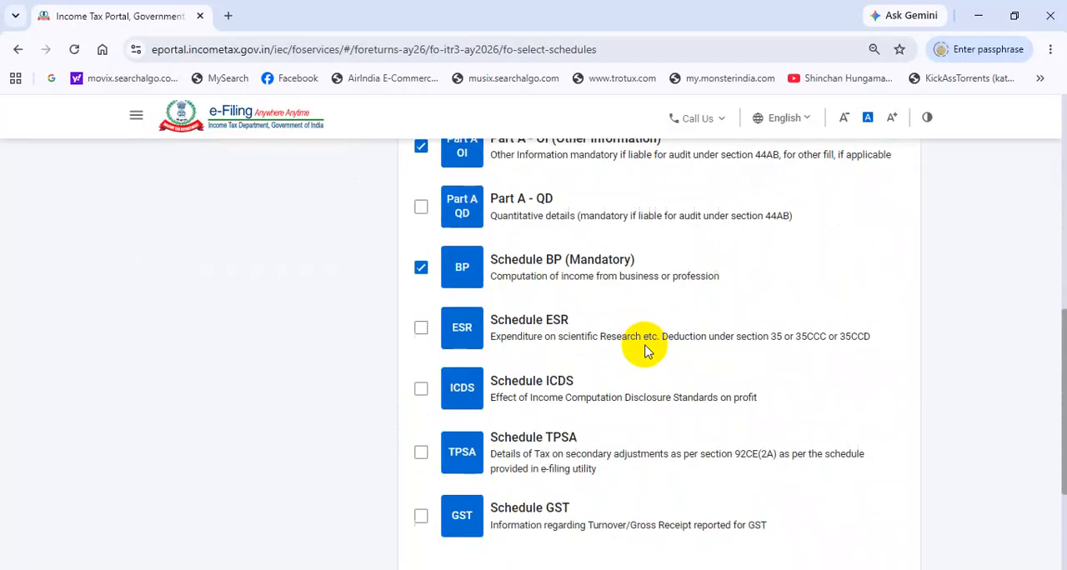
pyautogui.scroll(-2, 646, 350)
pyautogui.scroll(1, 505, 369)
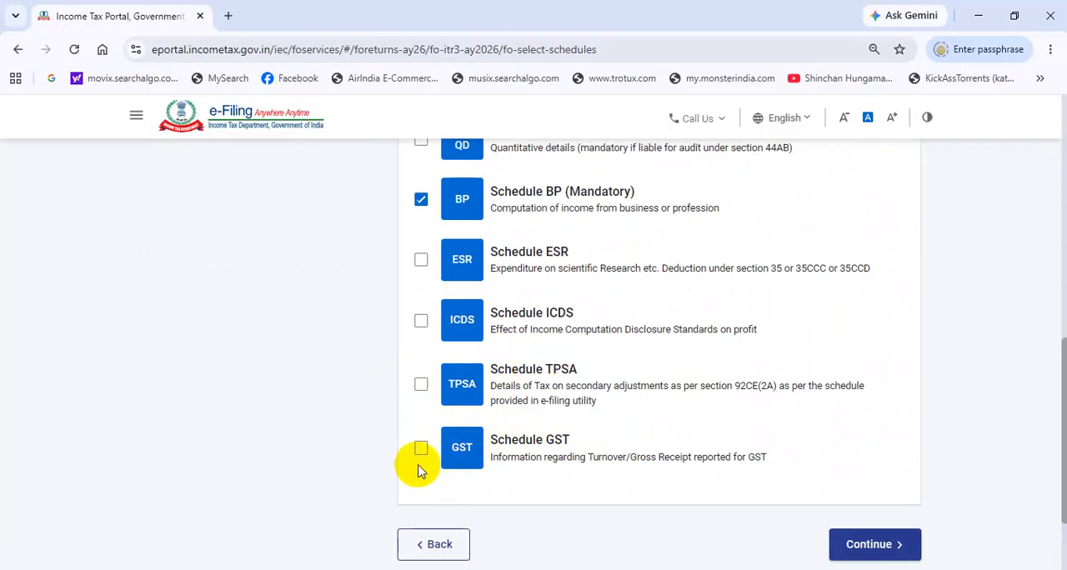
pyautogui.scroll(6, 373, 356)
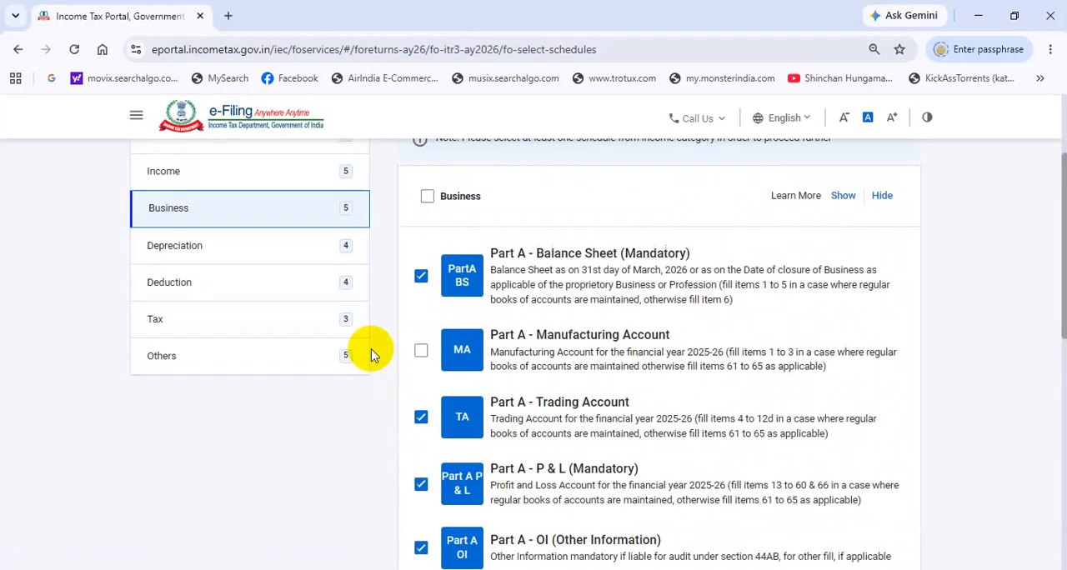
# Step: Review the Depreciation schedules and the Deduction schedules, including 80G, 80-IA, 80D and 80C
pyautogui.click(186, 245)
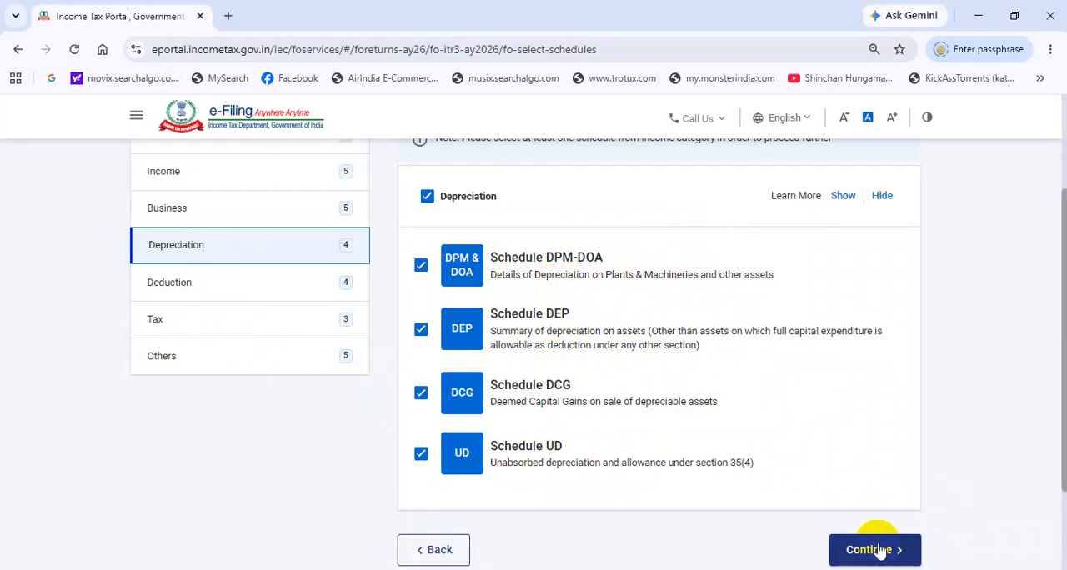
pyautogui.click(190, 288)
pyautogui.scroll(-2, 501, 288)
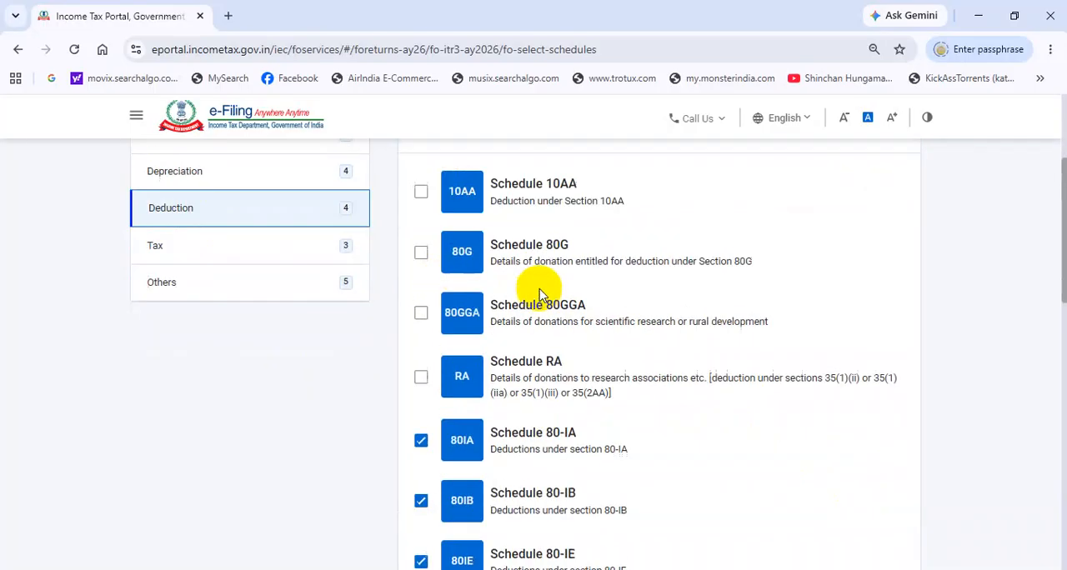
pyautogui.scroll(-5, 515, 373)
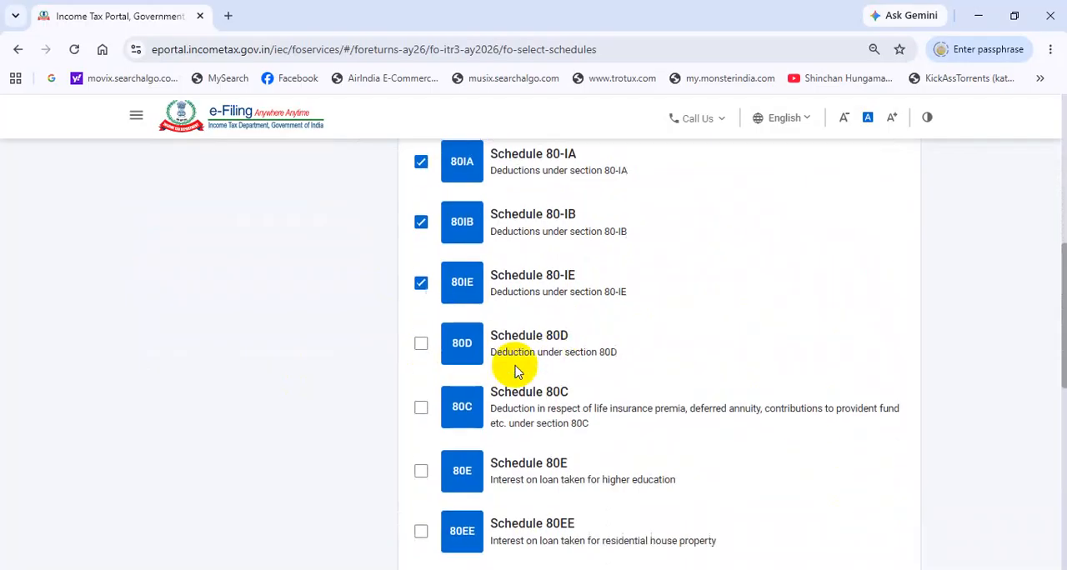
pyautogui.scroll(-3, 515, 372)
pyautogui.scroll(12, 515, 364)
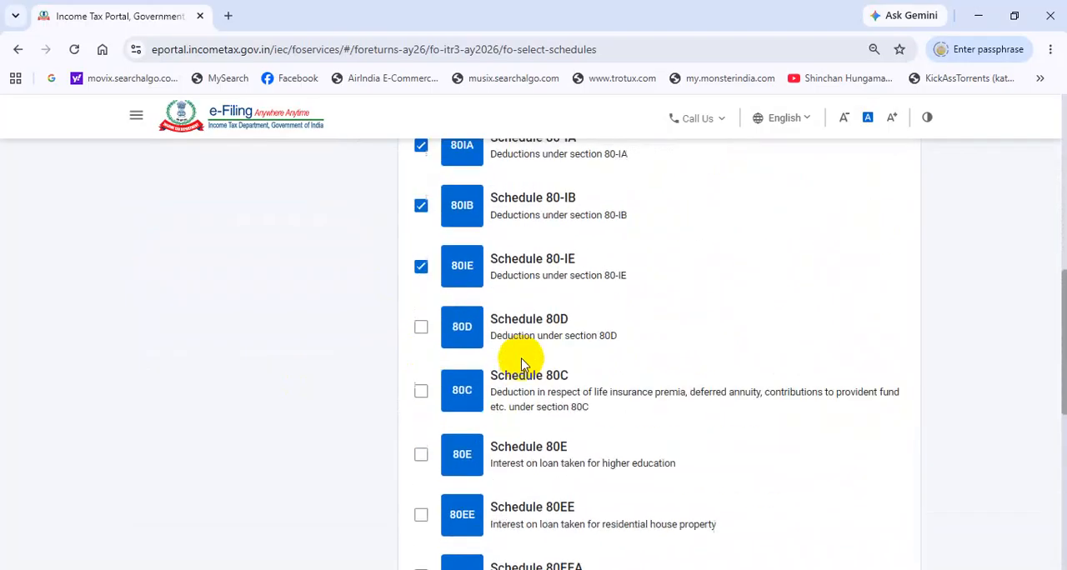
# Step: Finish reviewing the Deduction schedules, check the Tax and Others schedules, and continue to the return with the selected schedules
pyautogui.scroll(1, 239, 479)
pyautogui.scroll(-3, 179, 422)
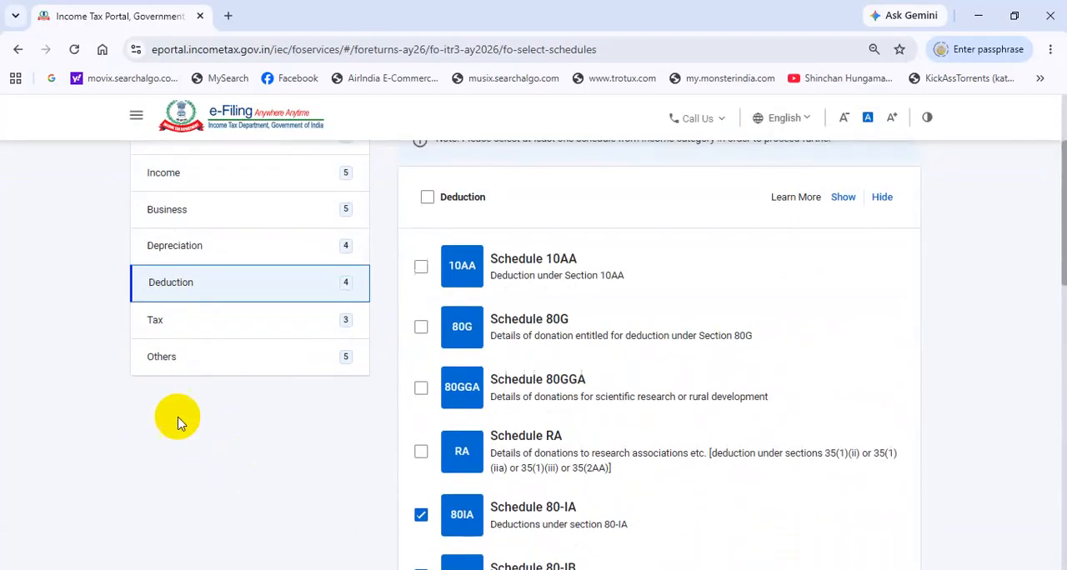
pyautogui.click(175, 323)
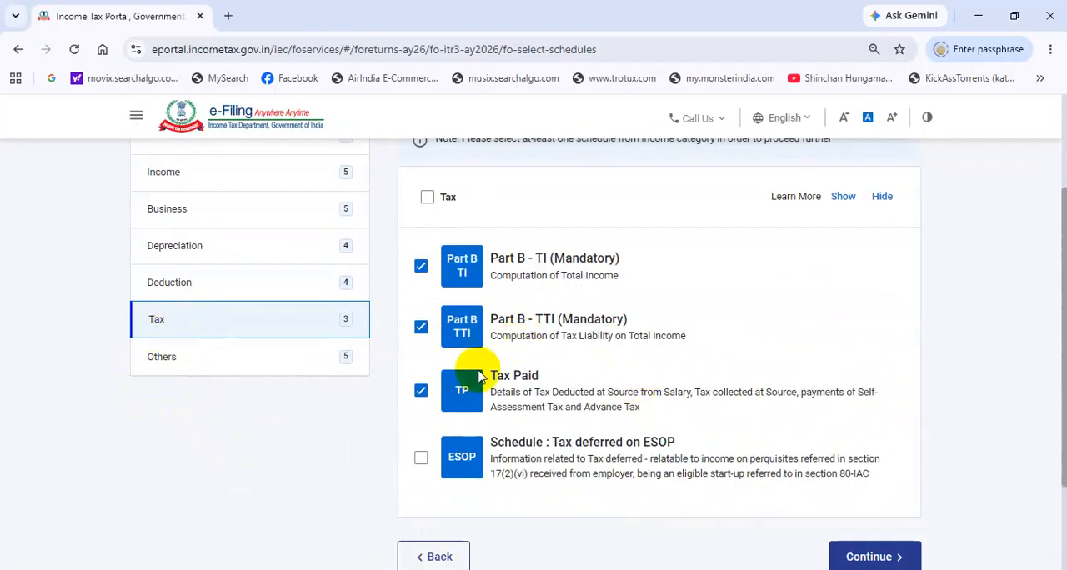
pyautogui.click(167, 356)
pyautogui.scroll(-3, 528, 327)
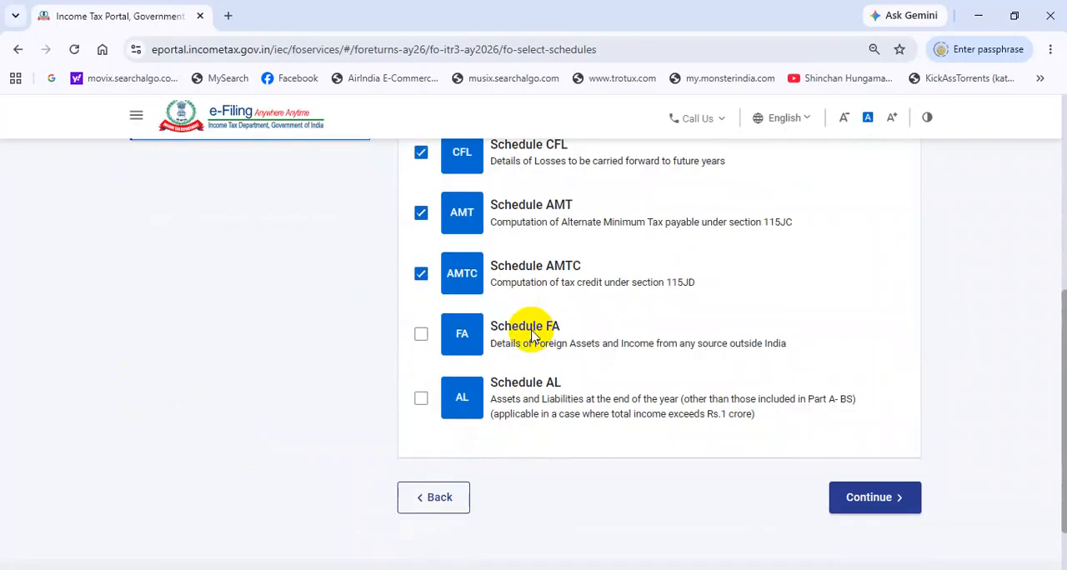
pyautogui.scroll(2, 538, 345)
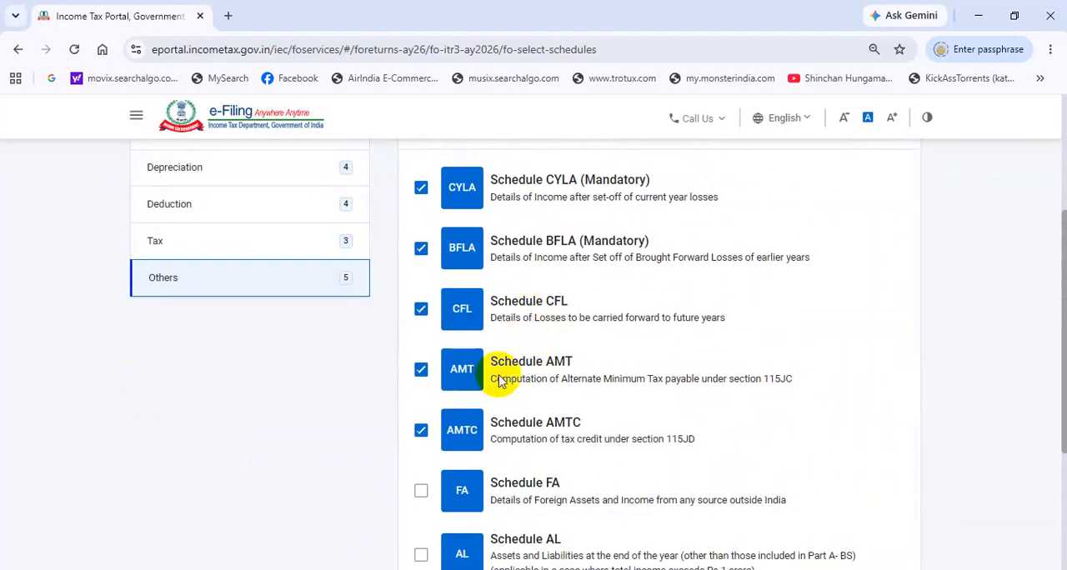
pyautogui.scroll(-2, 557, 293)
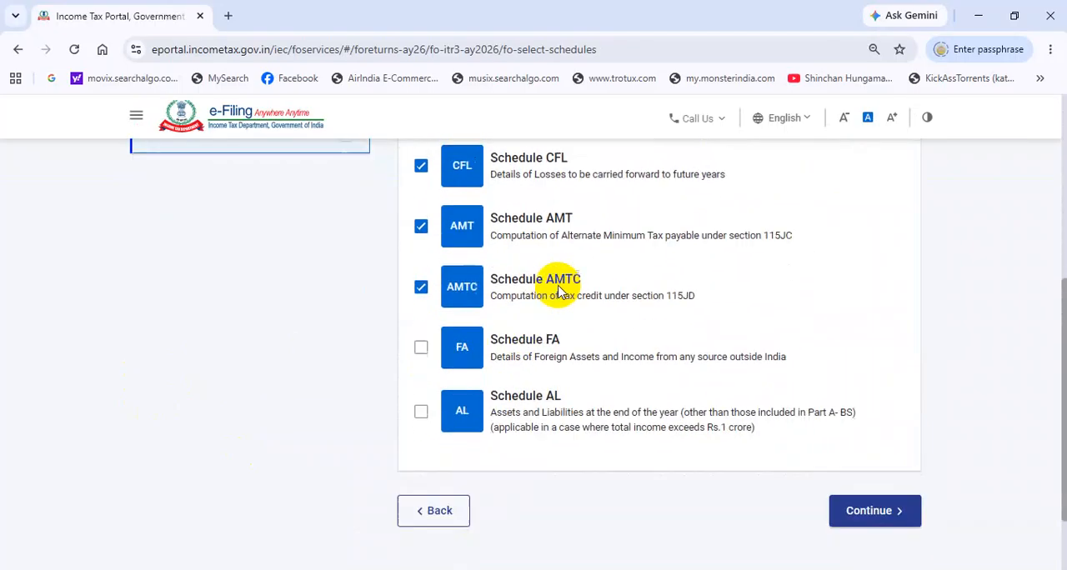
pyautogui.click(863, 500)
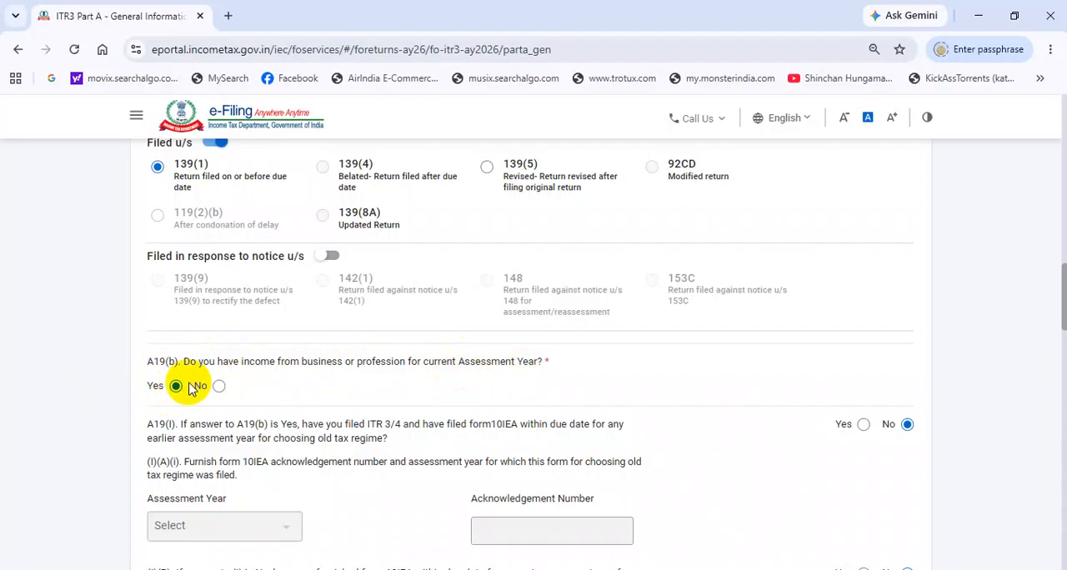
# Step: Review the General Information answers on filing status, tax regime, residential status, directorship and unlisted shares, plus the Audit Information section
pyautogui.scroll(-3, 869, 210)
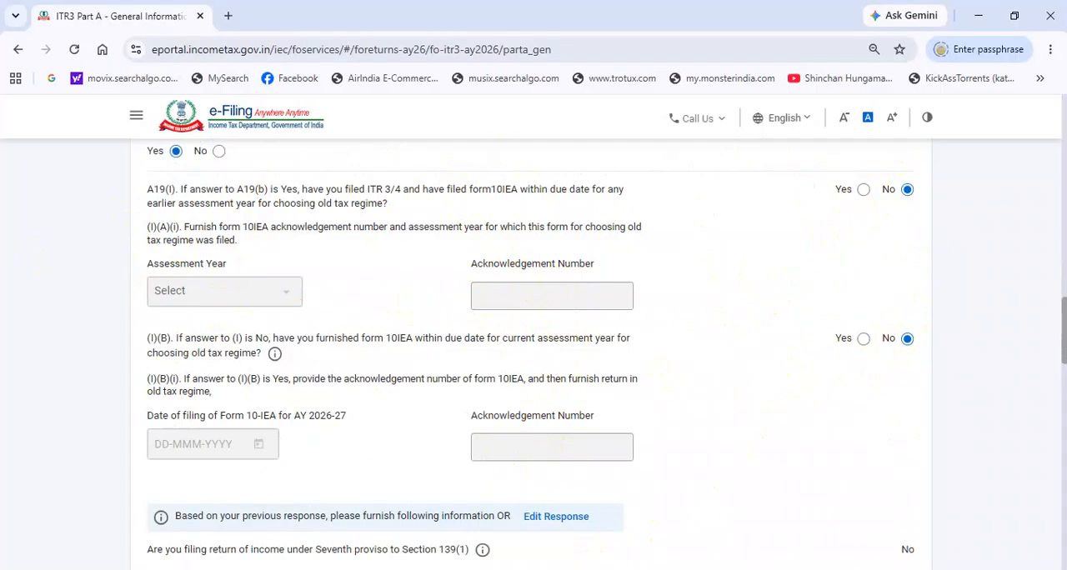
pyautogui.scroll(-10, 178, 322)
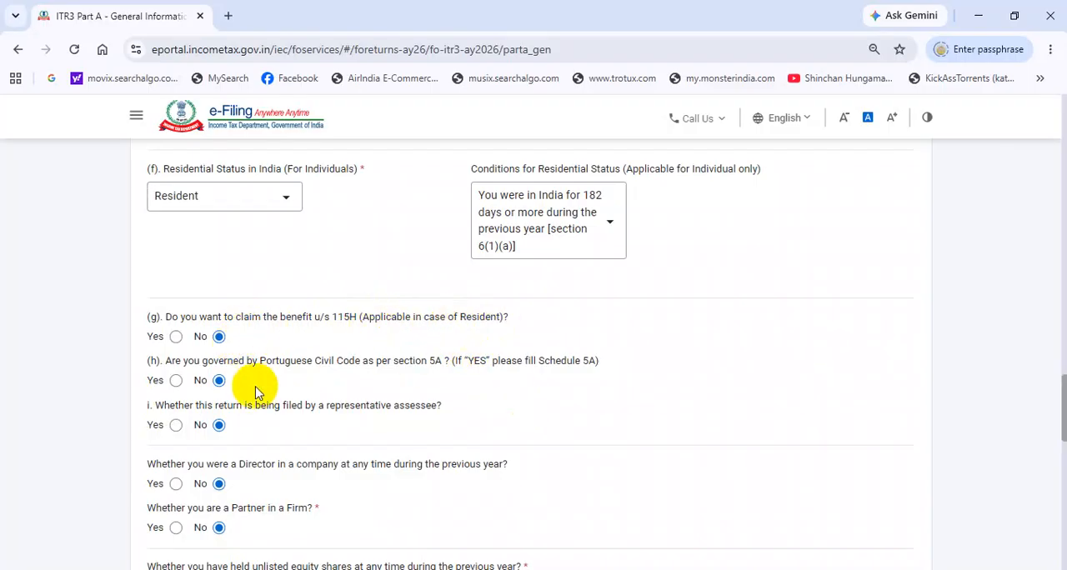
pyautogui.scroll(1, 265, 266)
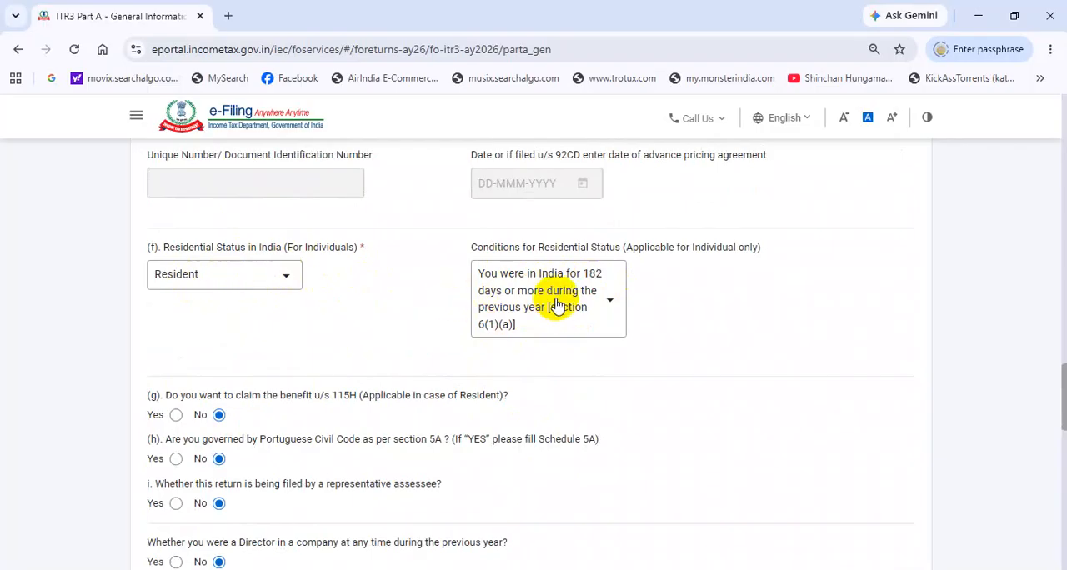
pyautogui.scroll(-2, 219, 410)
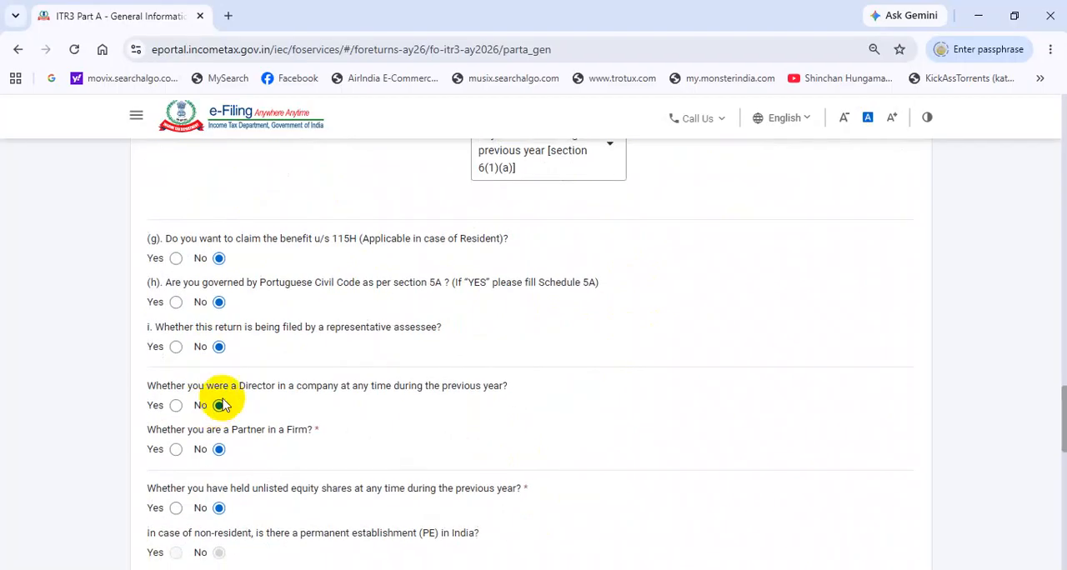
pyautogui.scroll(-1, 241, 363)
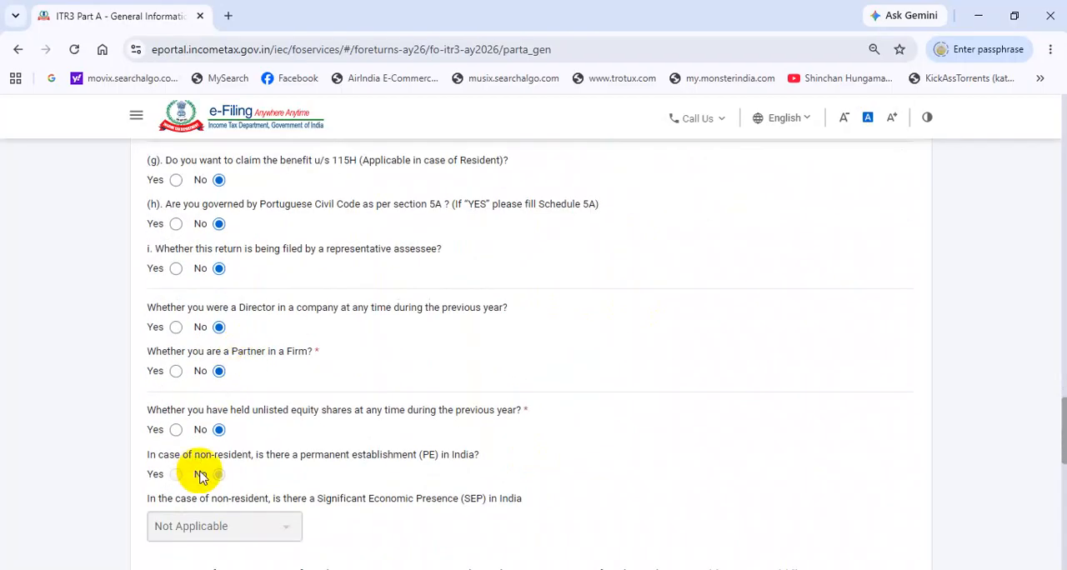
pyautogui.scroll(1, 247, 338)
pyautogui.scroll(-5, 247, 337)
pyautogui.scroll(-3, 250, 314)
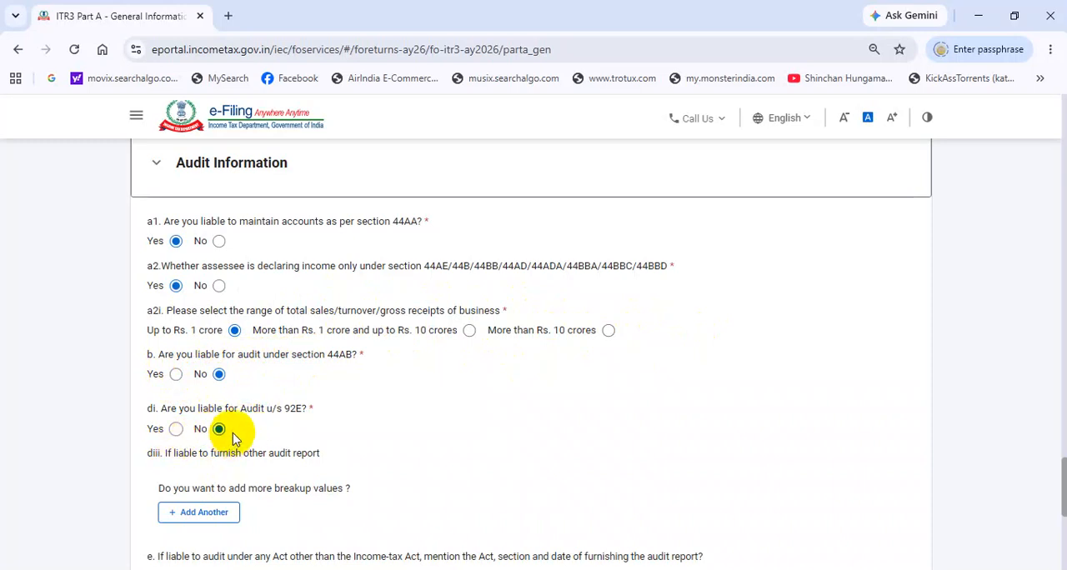
pyautogui.scroll(-3, 244, 429)
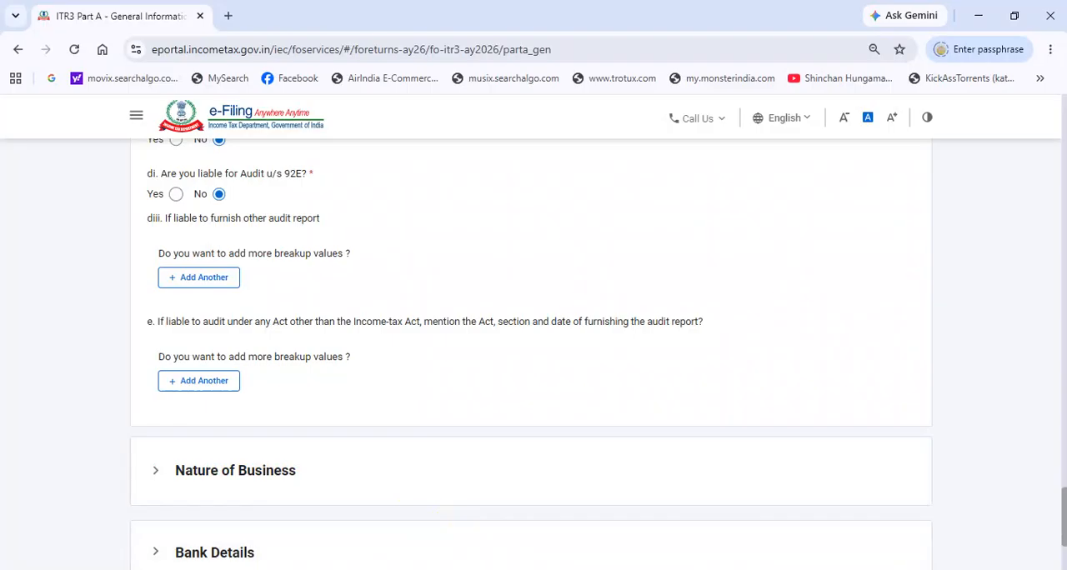
# Step: Open a Nature of Business entry and examine the business code list and the trade name field
pyautogui.click(235, 470)
pyautogui.click(284, 313)
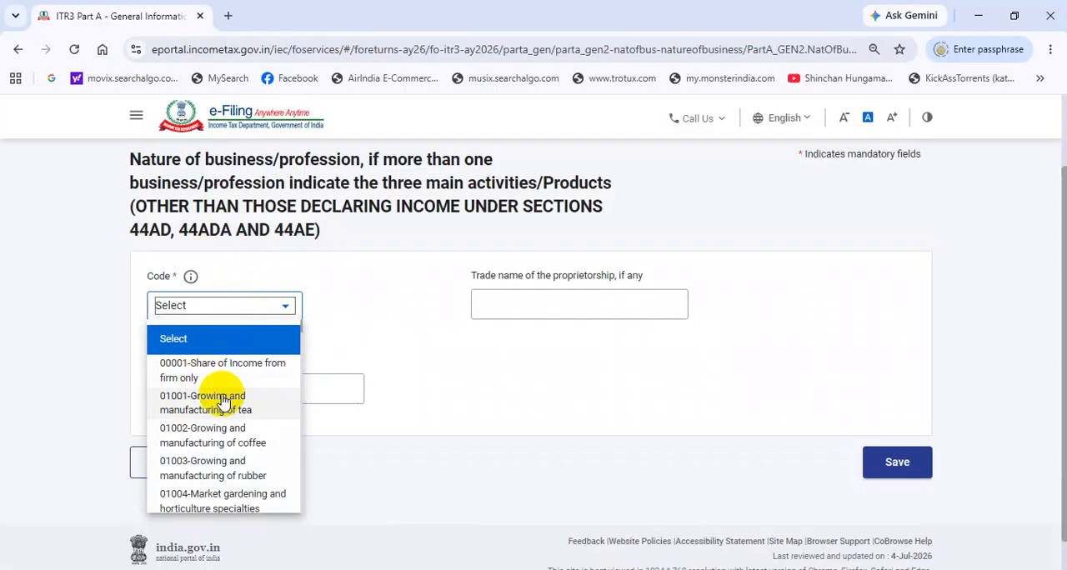
pyautogui.scroll(-5, 223, 398)
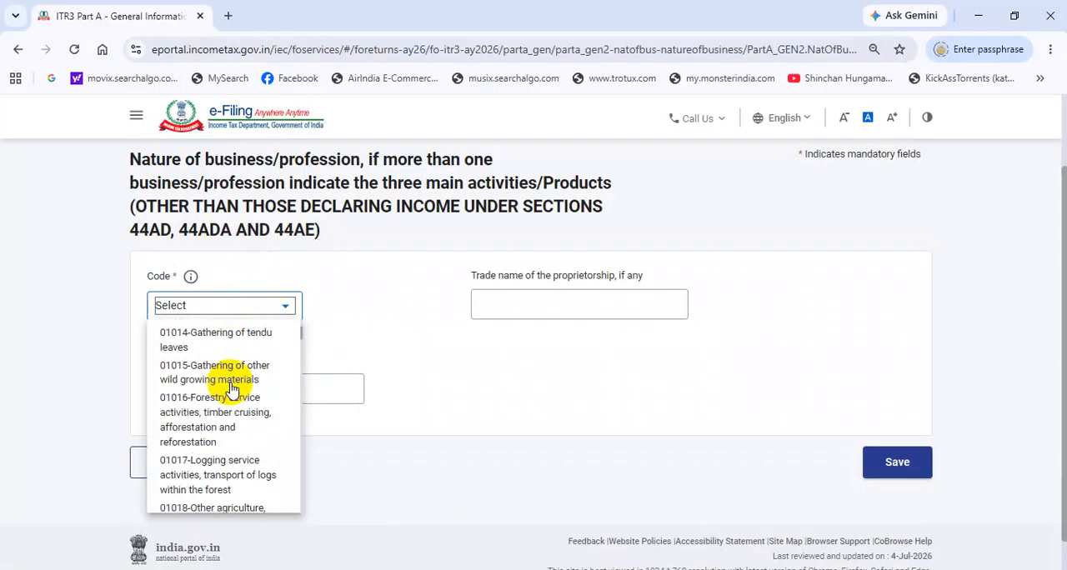
pyautogui.click(550, 298)
pyautogui.click(514, 302)
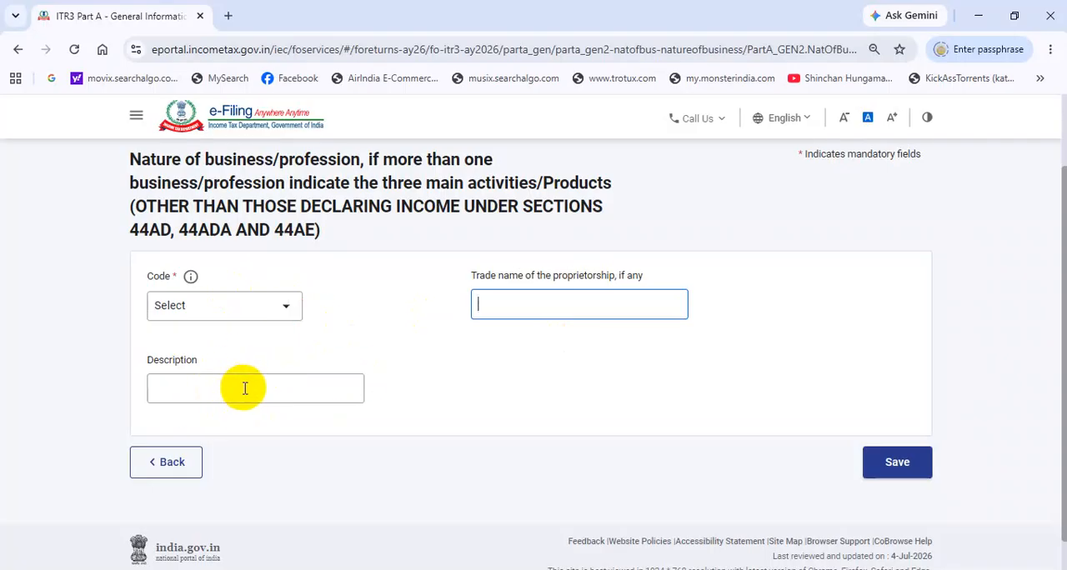
pyautogui.click(270, 308)
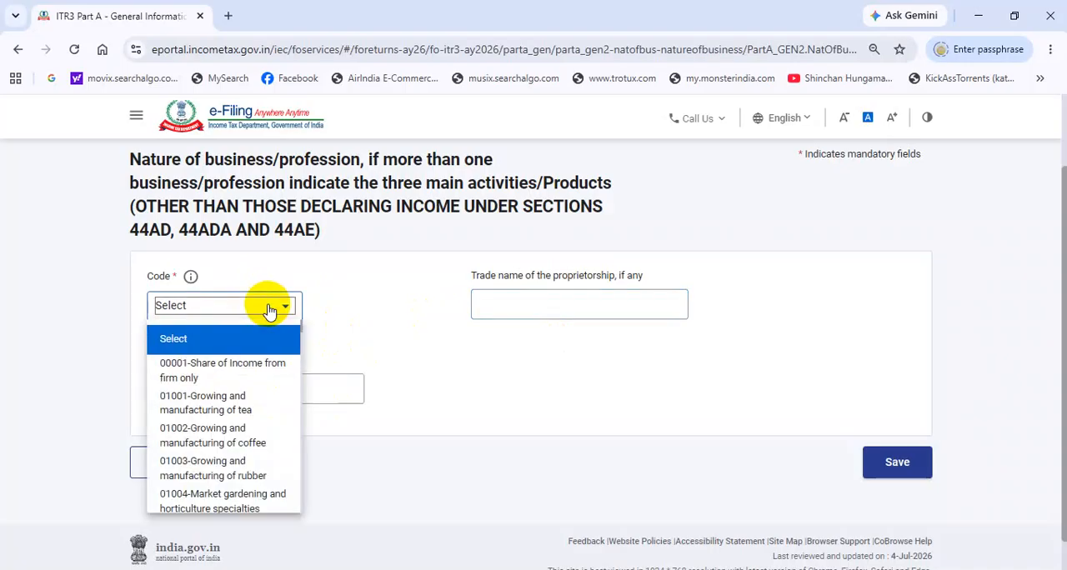
pyautogui.click(540, 303)
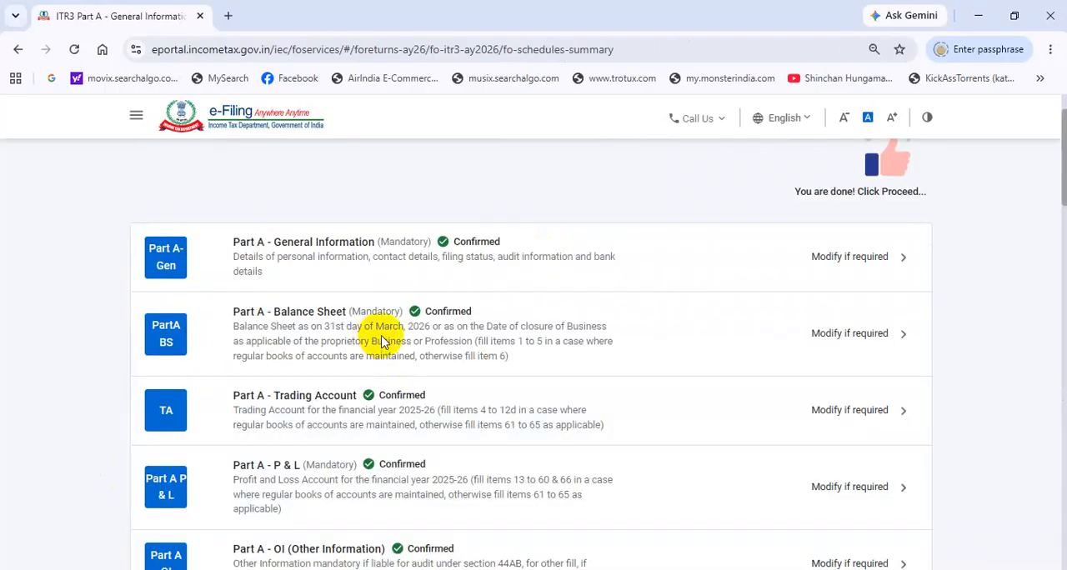
# Step: Open Part A - Balance Sheet from the return summary and open its Sources of Funds section for editing
pyautogui.click(381, 342)
pyautogui.click(533, 412)
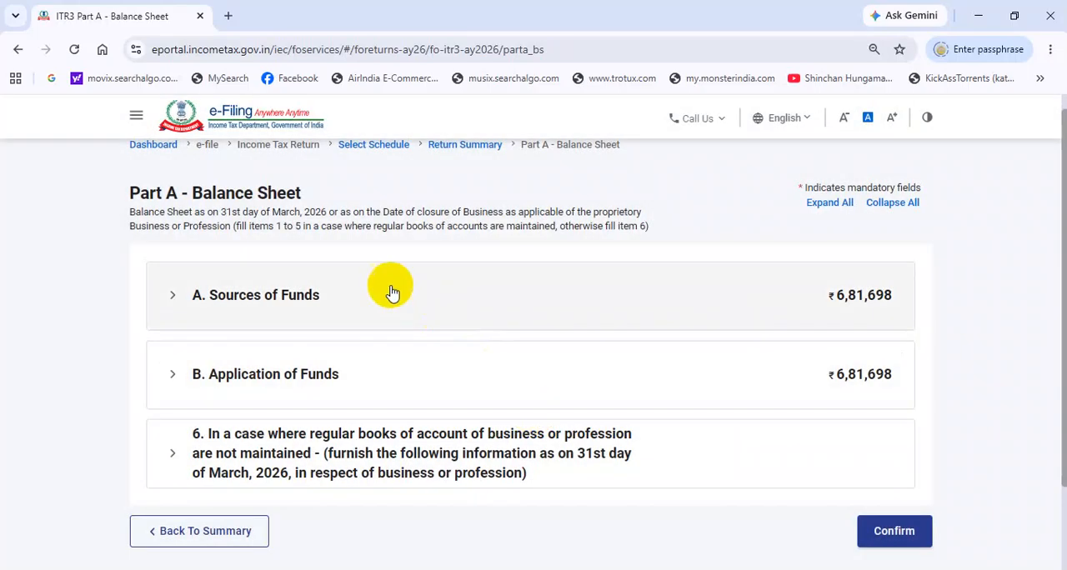
pyautogui.click(324, 305)
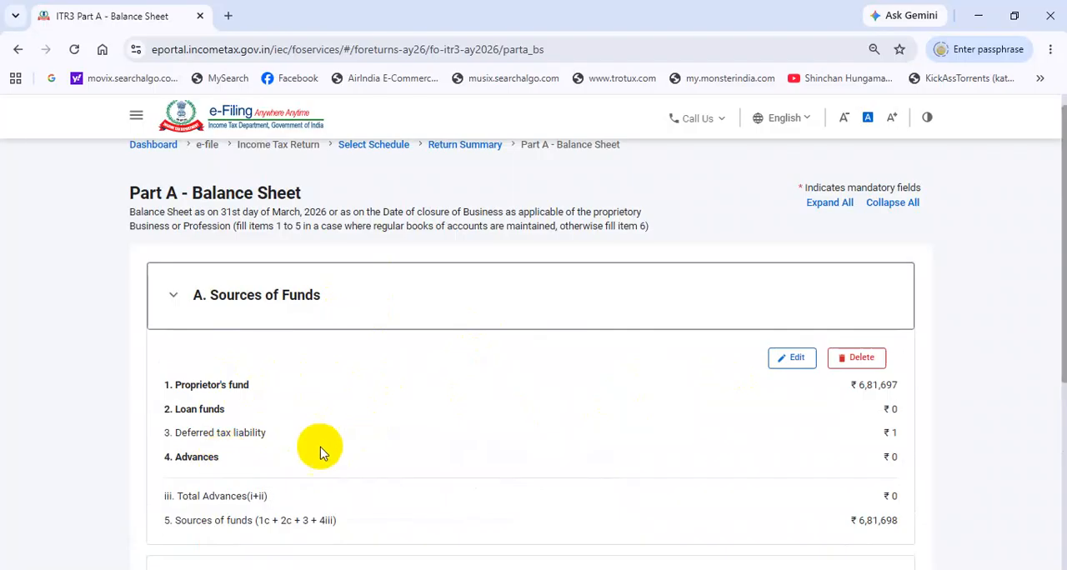
pyautogui.click(792, 359)
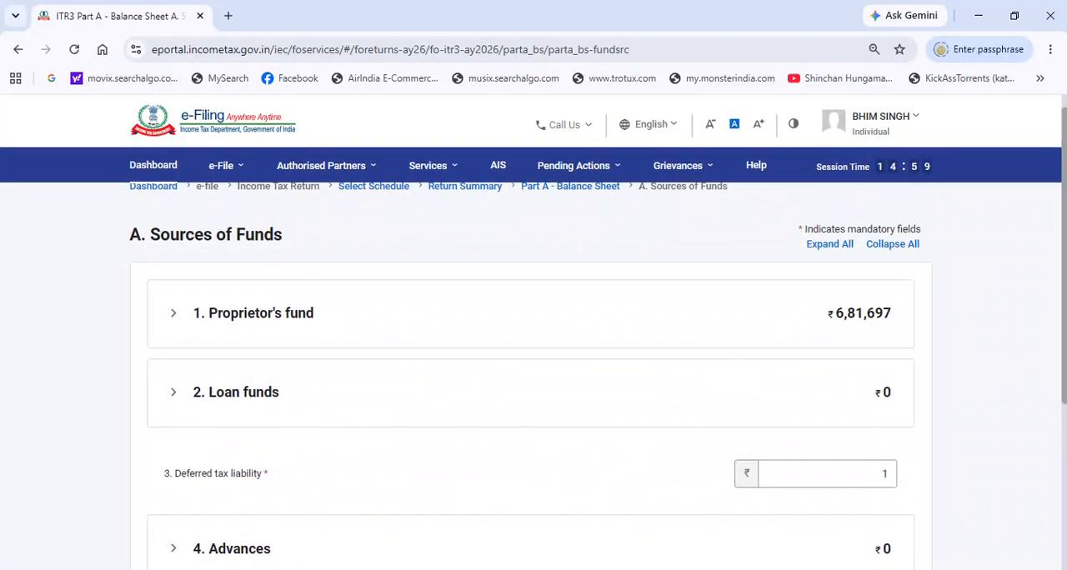
# Step: Switch to the Excel workbook and examine the balance sheet's assets, depreciation, capital, and reserve and surplus figures for 31/3/26
pyautogui.click(392, 520)
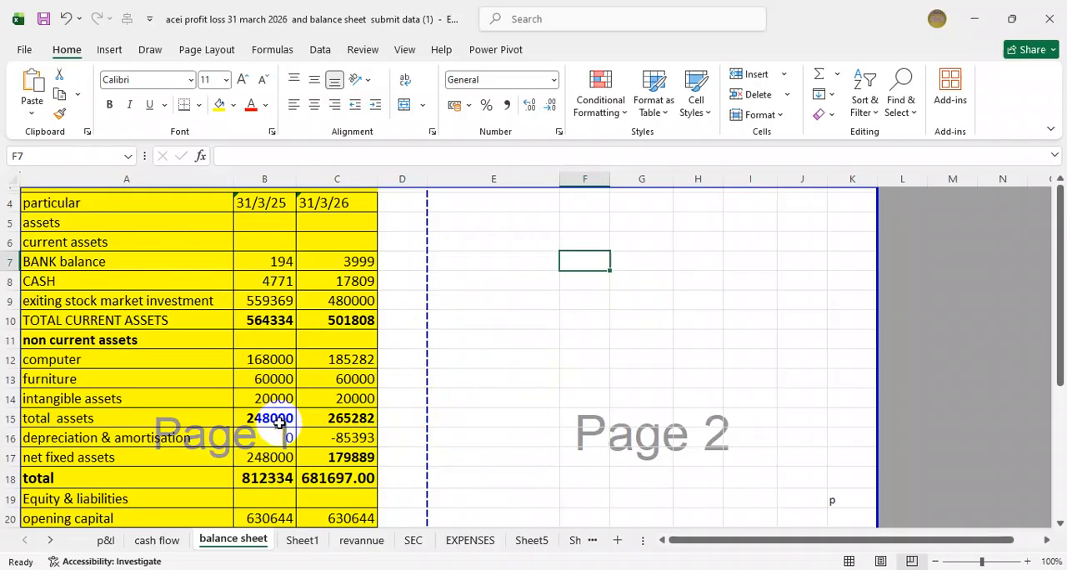
pyautogui.scroll(-1, 279, 421)
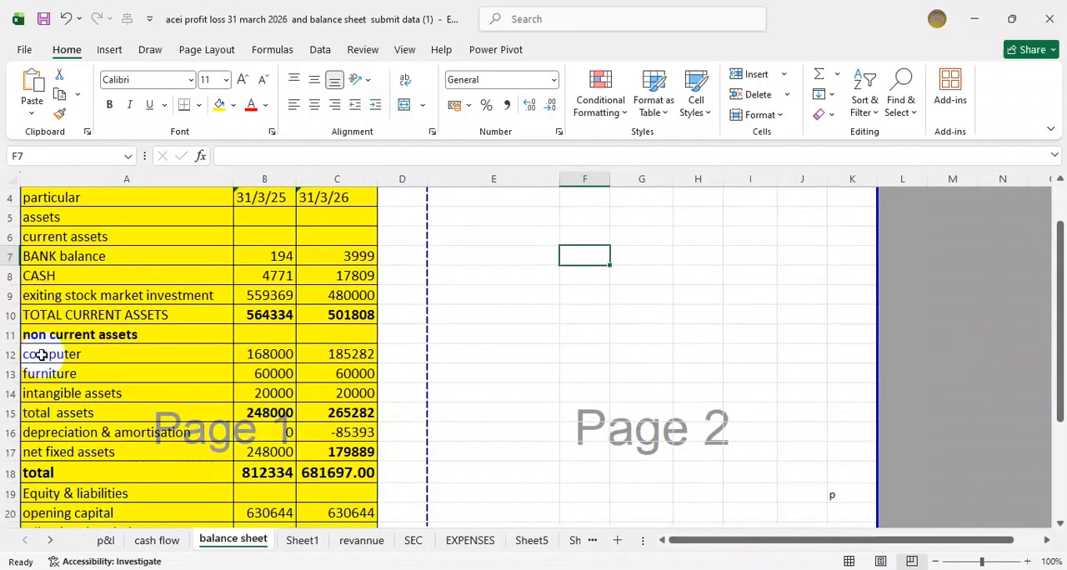
pyautogui.scroll(-3, 155, 447)
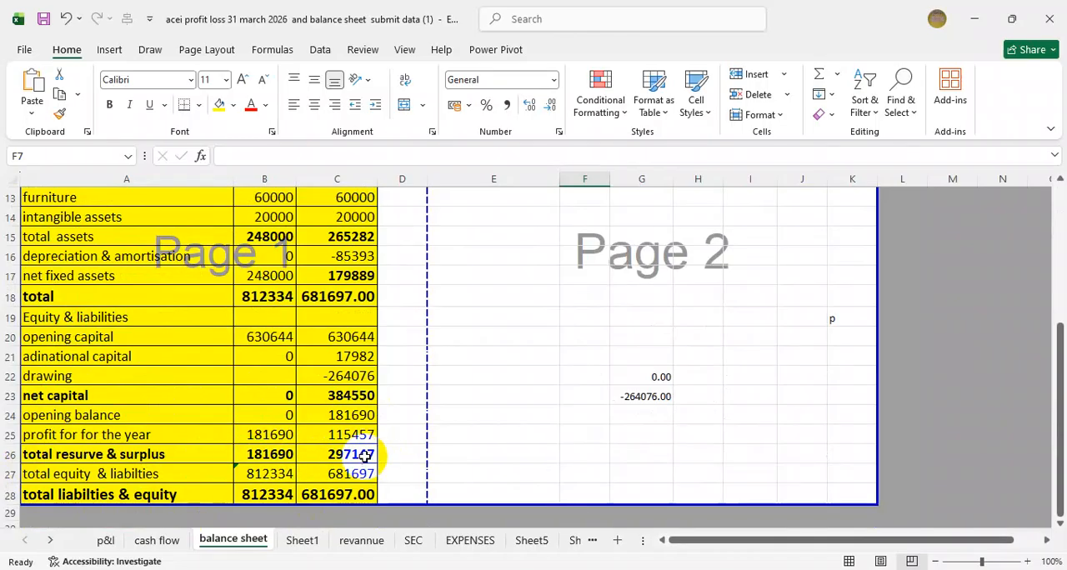
pyautogui.moveTo(394, 557)
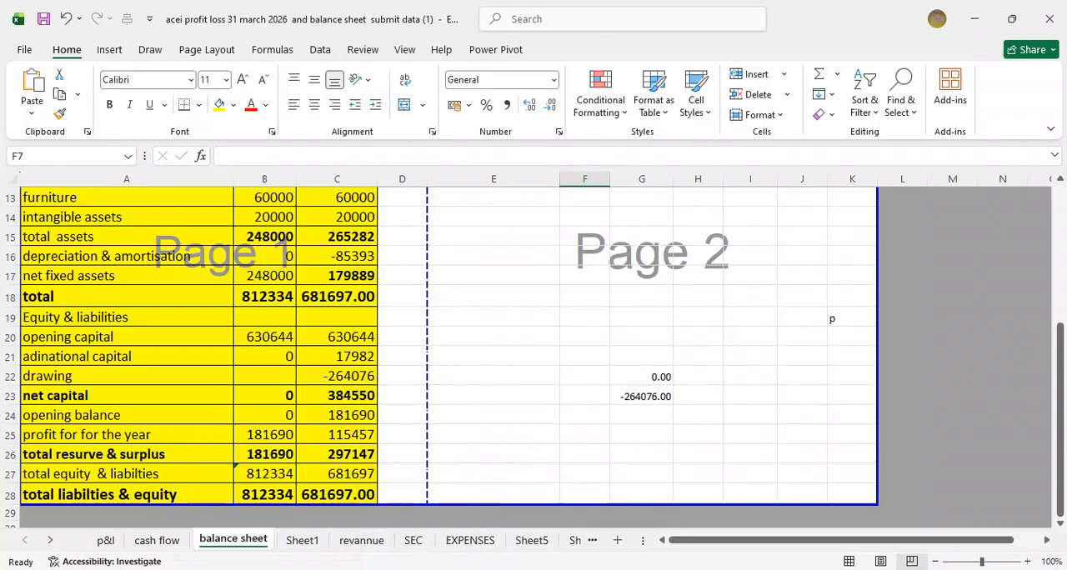
# Step: Return to the e-Filing portal, check the Proprietor's fund and its Reserves and Surplus entries, and save Sources of Funds
pyautogui.hotkey('alt', 'Tab')
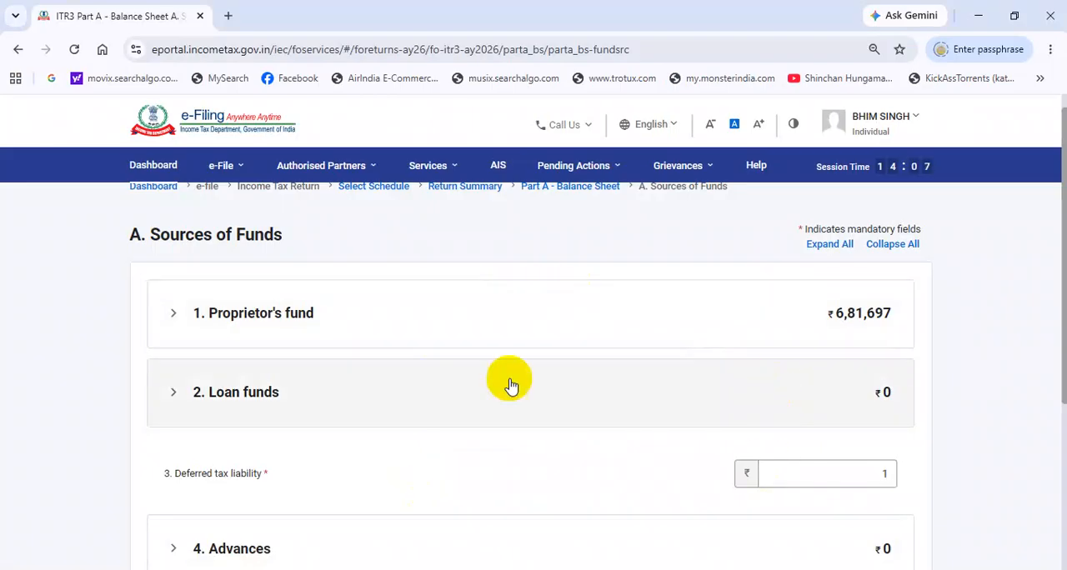
pyautogui.click(356, 330)
pyautogui.scroll(-3, 597, 386)
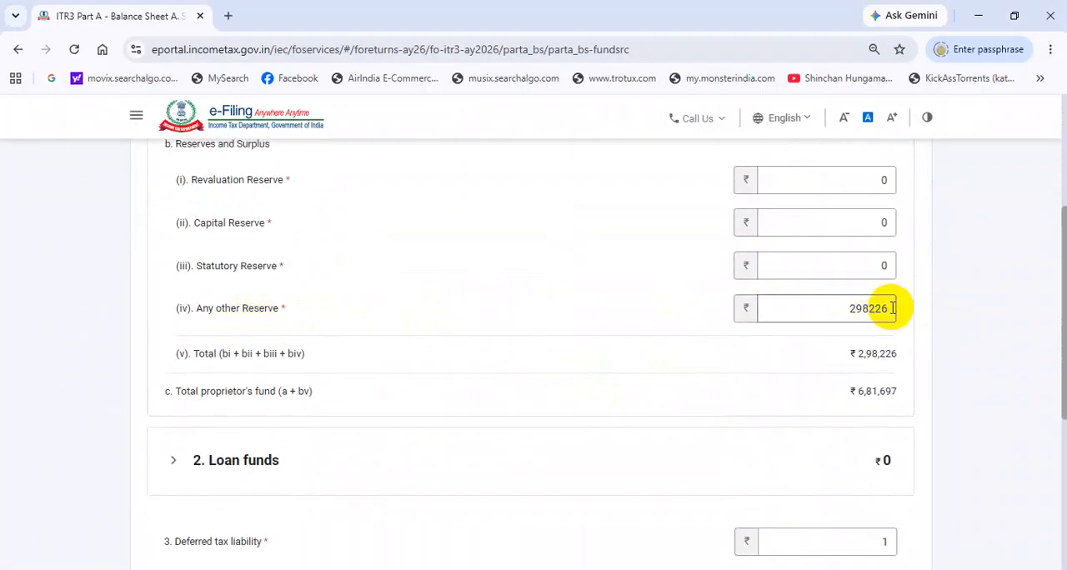
pyautogui.scroll(-3, 892, 307)
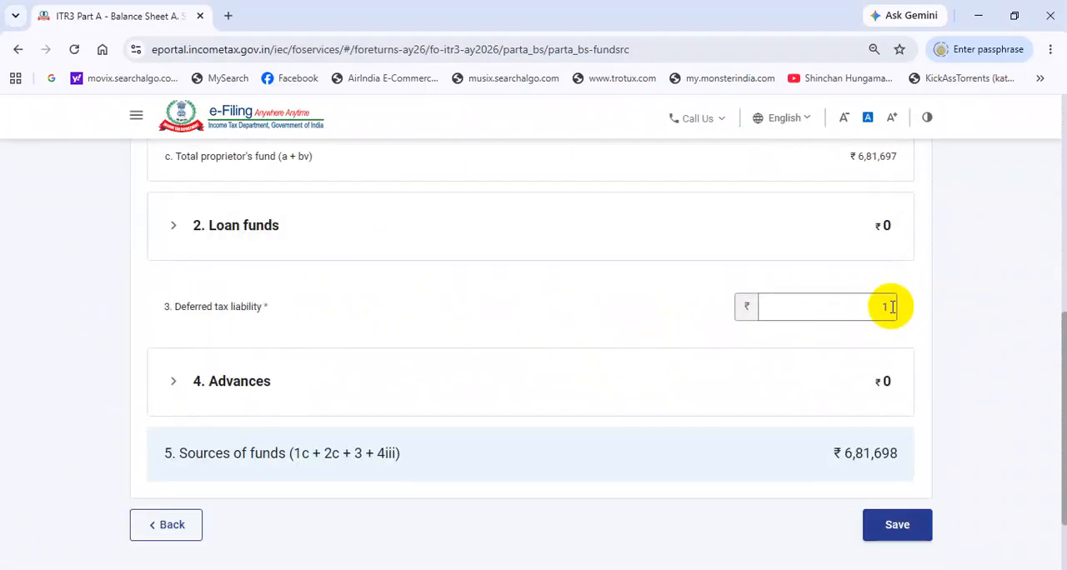
pyautogui.click(899, 525)
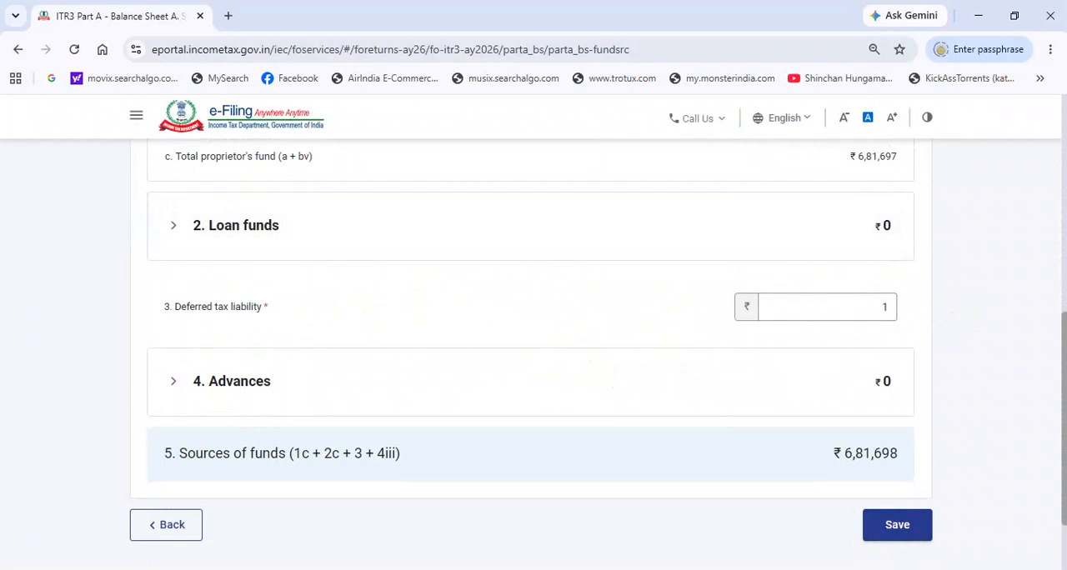
# Step: Expand Application of Funds in the balance sheet, check its summary, and open the section for editing
pyautogui.click(290, 317)
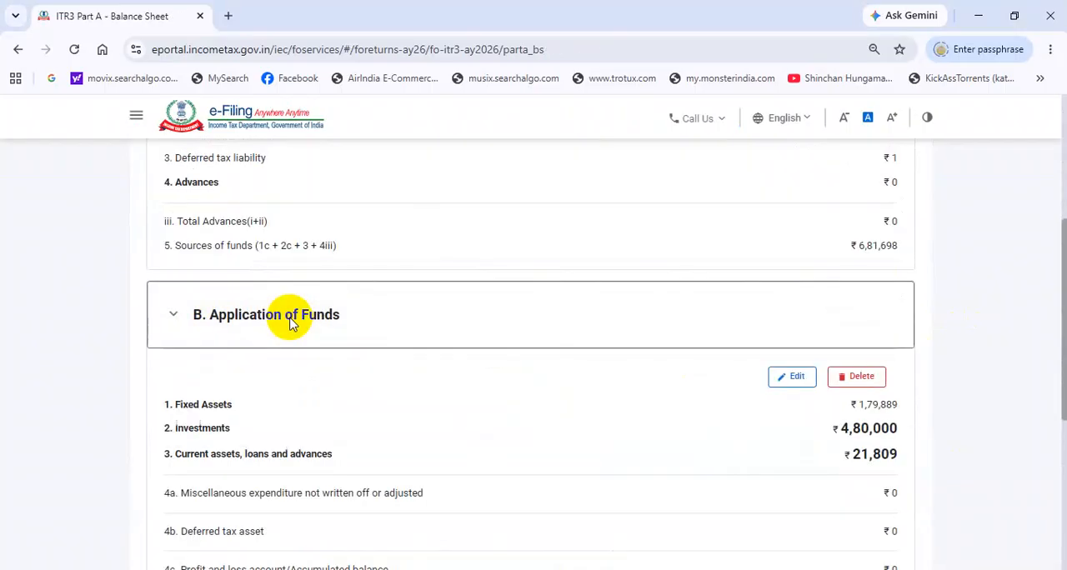
pyautogui.scroll(-1, 393, 342)
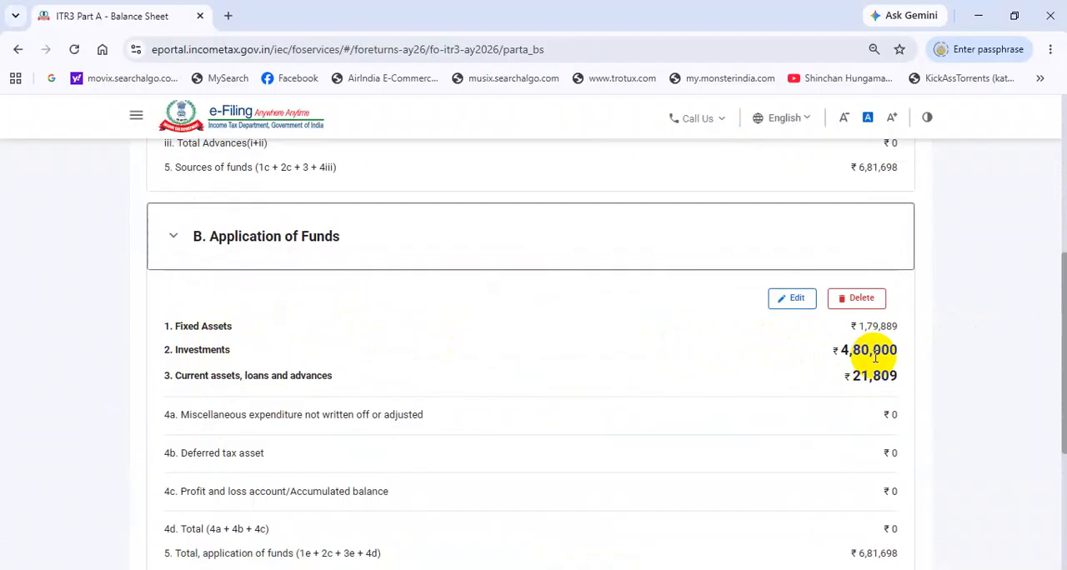
pyautogui.click(791, 305)
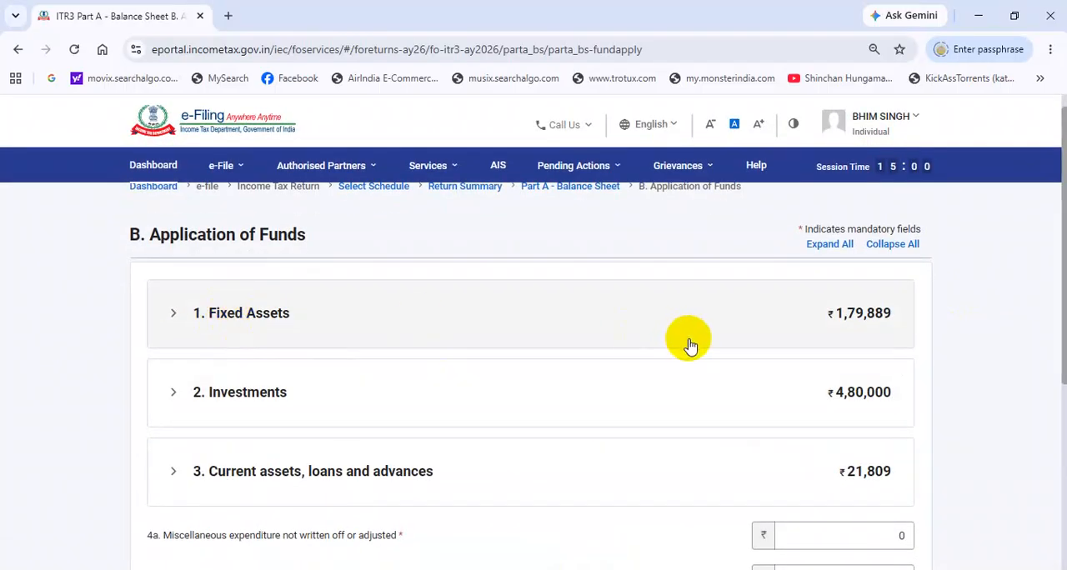
# Step: Expand Fixed Assets to check gross block, depreciation, and net block, and expand Investments
pyautogui.click(275, 323)
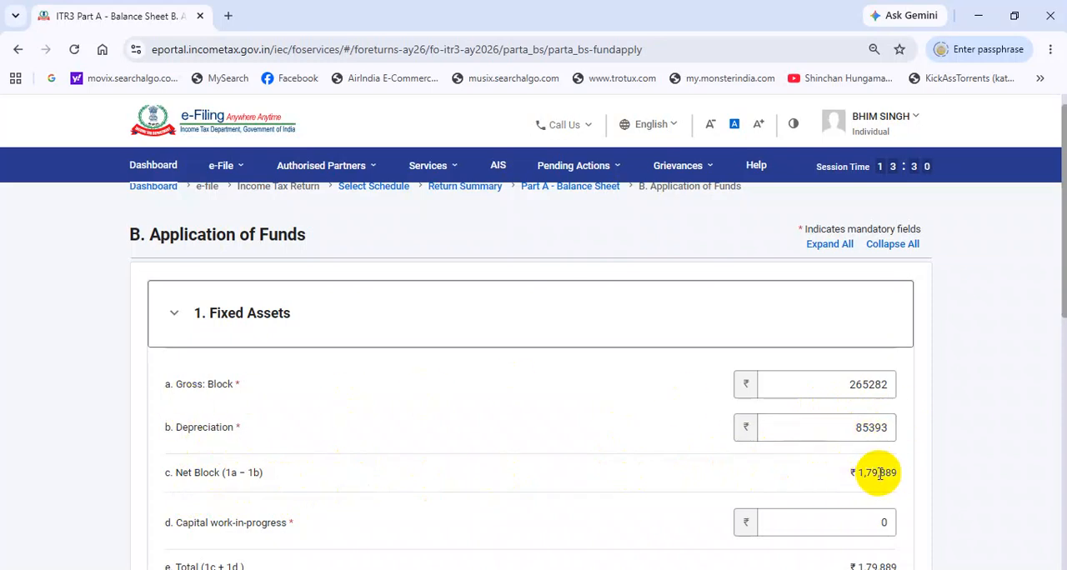
pyautogui.scroll(-3, 876, 476)
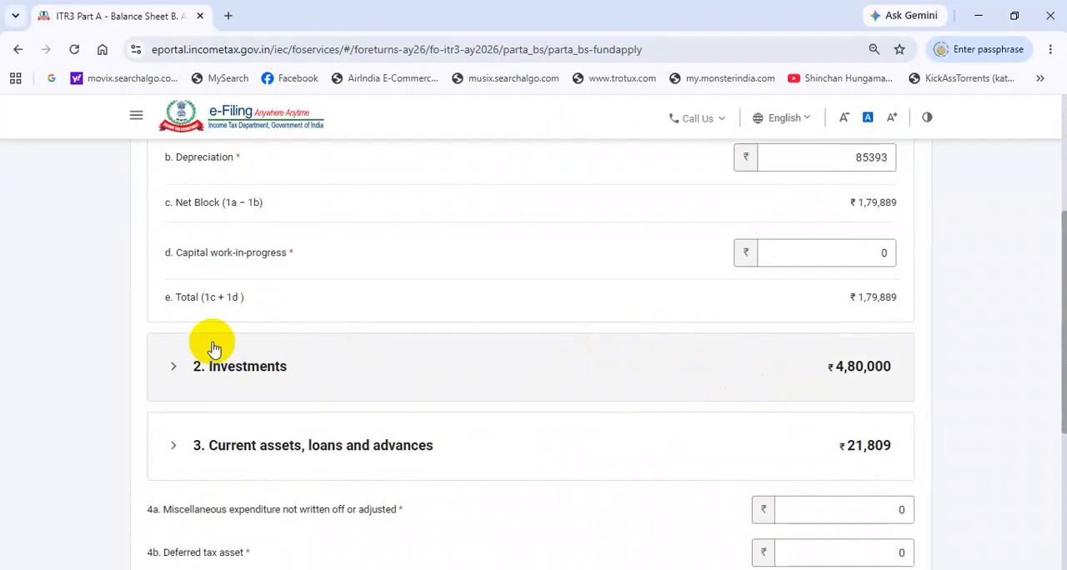
pyautogui.click(257, 375)
pyautogui.scroll(-2, 333, 371)
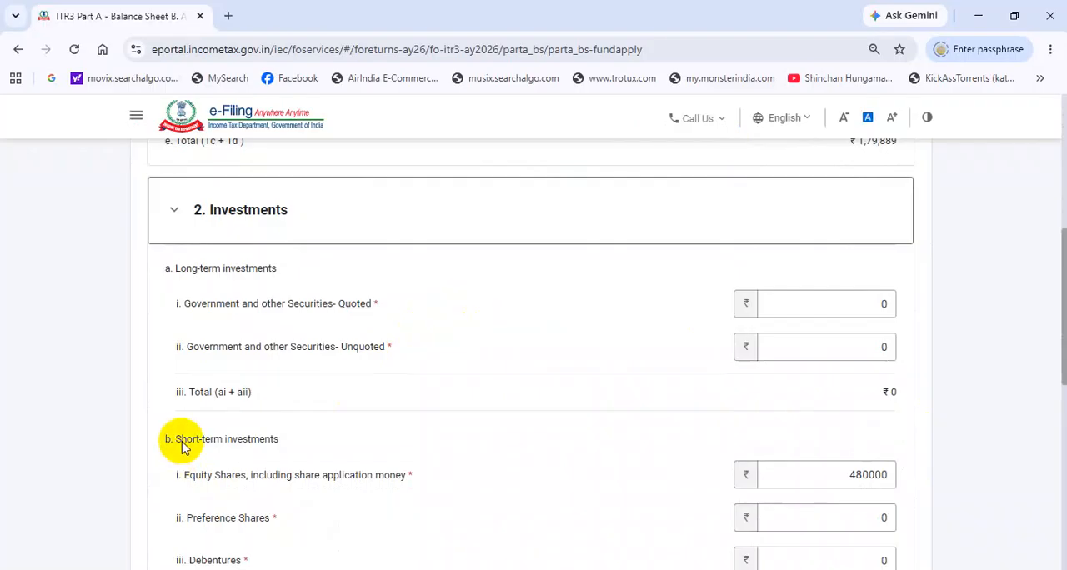
# Step: Check the short-term Equity Shares entry and try -1 for quoted Government and other Securities under Long-term investments
pyautogui.click(835, 481)
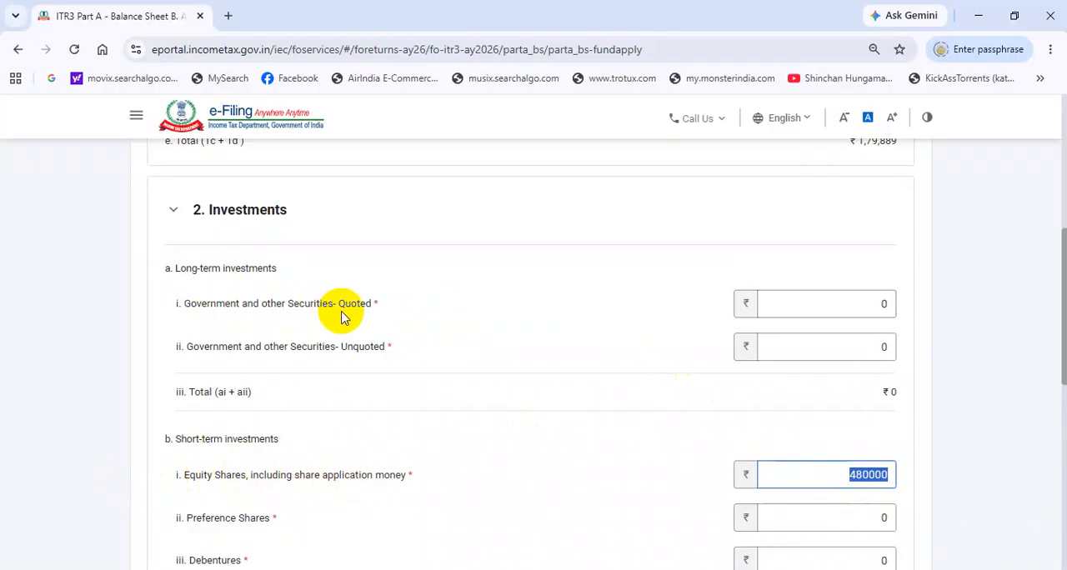
pyautogui.moveTo(831, 300); pyautogui.dragTo(912, 310)
pyautogui.scroll(-2, 800, 317)
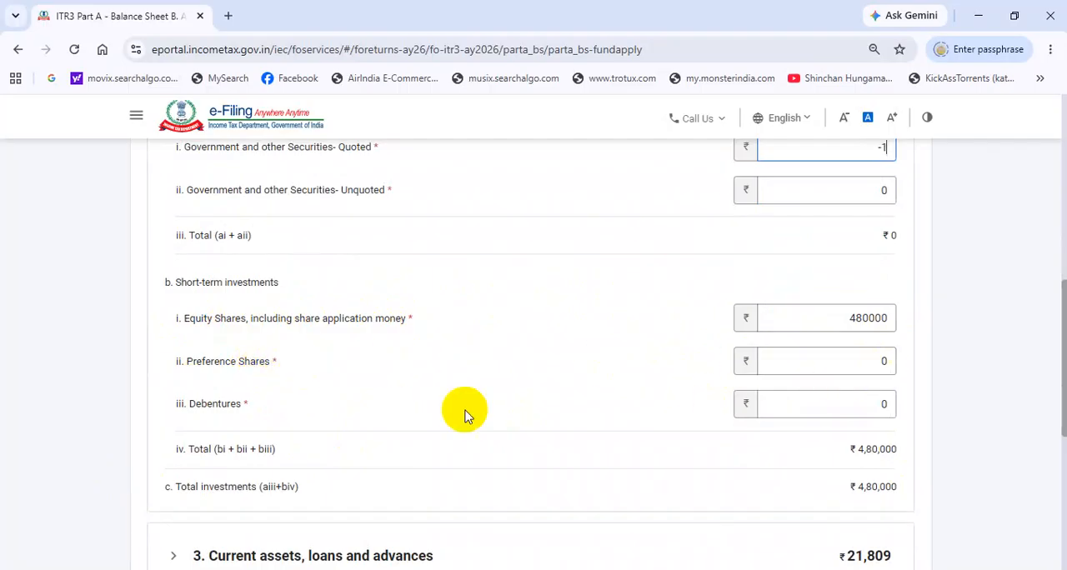
pyautogui.scroll(-2, 328, 413)
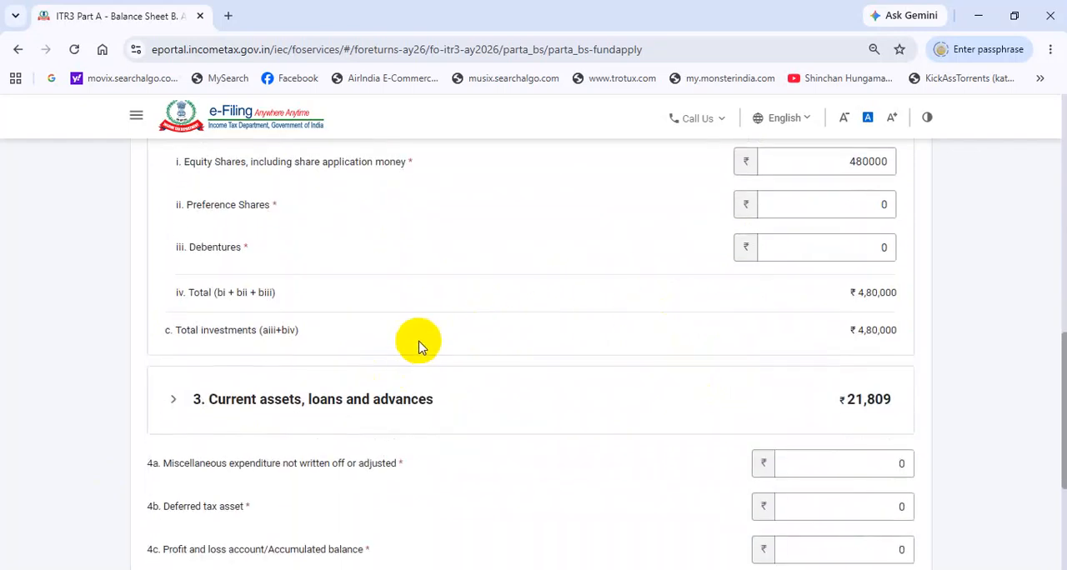
# Step: Expand Current assets, loans and advances and try -1 for Stores/consumables including packing material
pyautogui.click(325, 413)
pyautogui.scroll(-2, 388, 382)
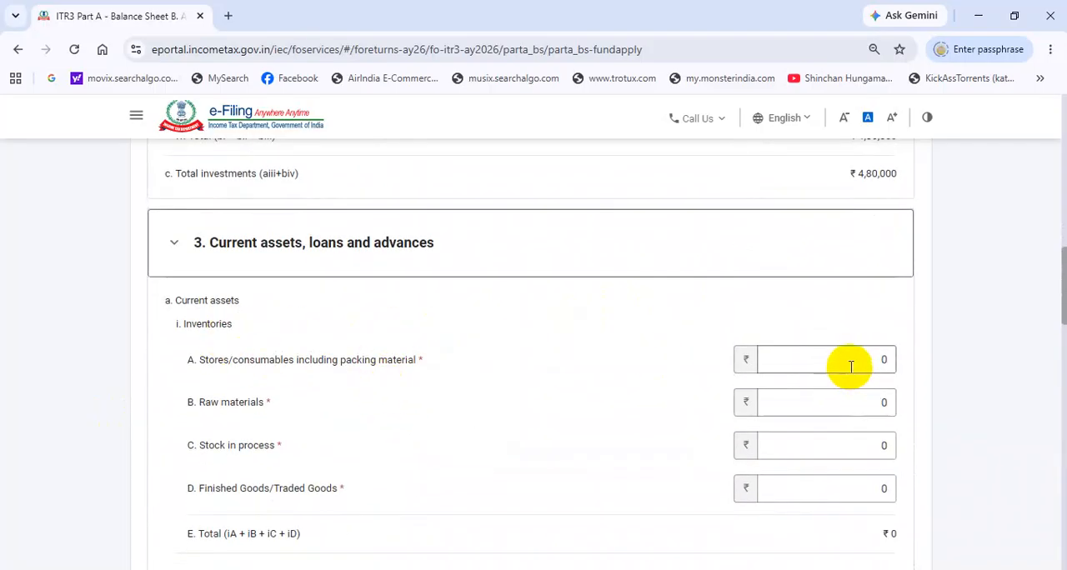
pyautogui.click(887, 361)
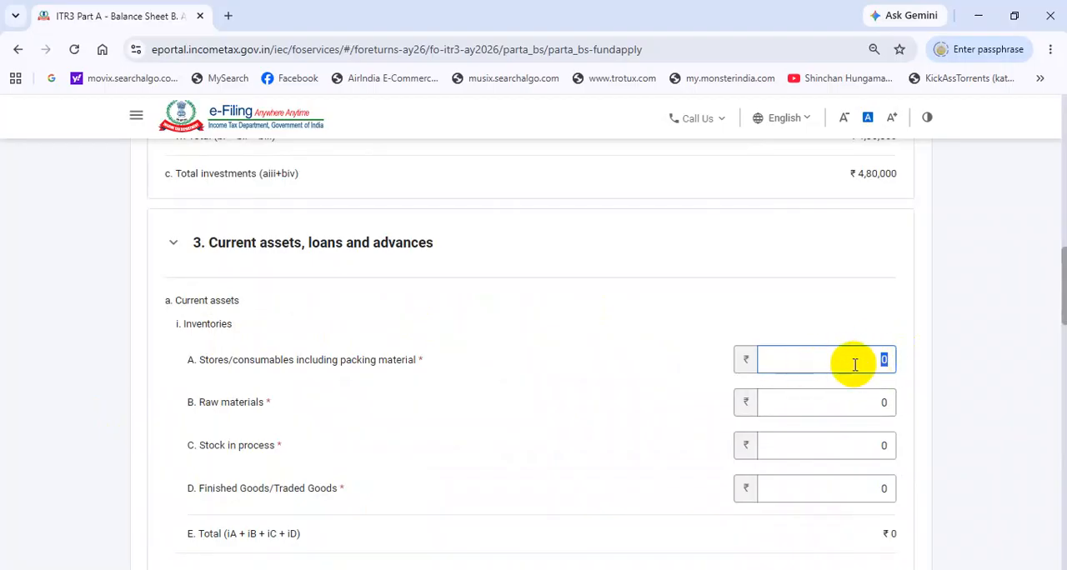
pyautogui.write('-1')
# Step: Check cash and bank balances, loans and advances, current liabilities, and provisions, and return to Part A - Balance Sheet
pyautogui.scroll(-2, 856, 367)
pyautogui.scroll(-1, 856, 368)
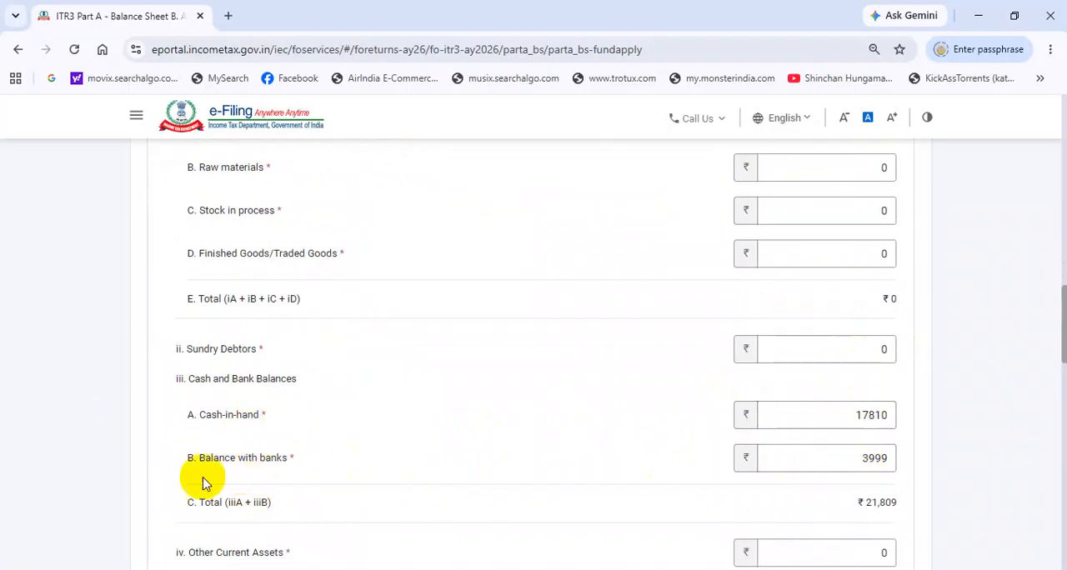
pyautogui.scroll(-2, 644, 445)
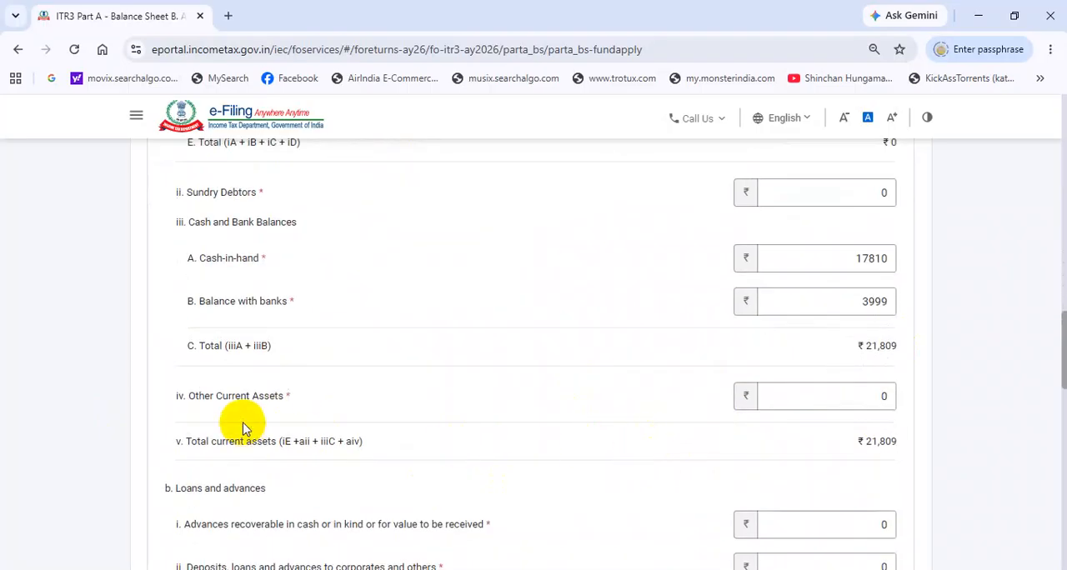
pyautogui.scroll(-1, 708, 402)
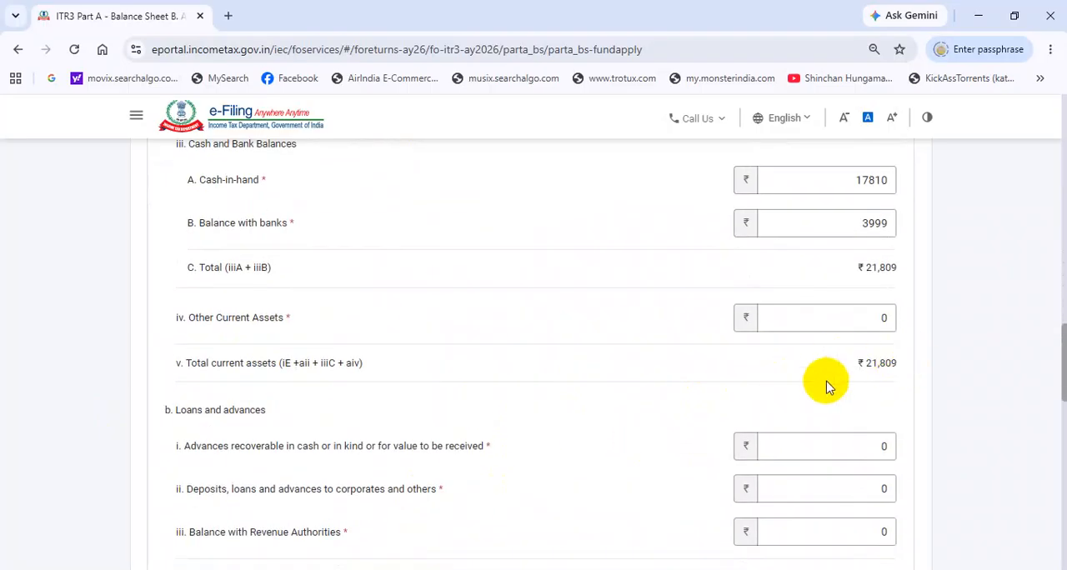
pyautogui.scroll(-2, 829, 382)
pyautogui.scroll(-1, 829, 377)
pyautogui.scroll(-3, 844, 413)
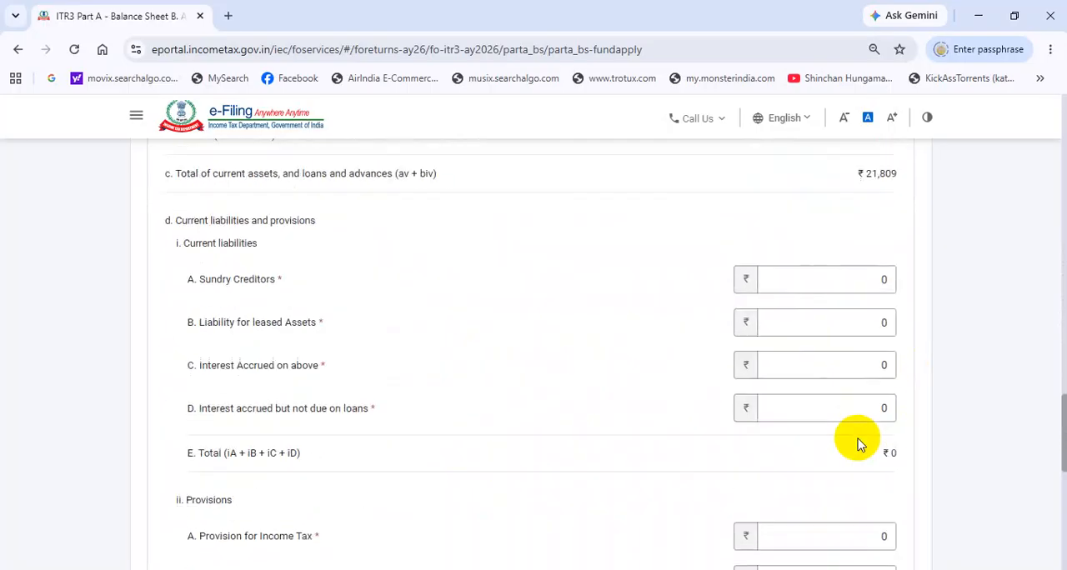
pyautogui.scroll(-6, 855, 431)
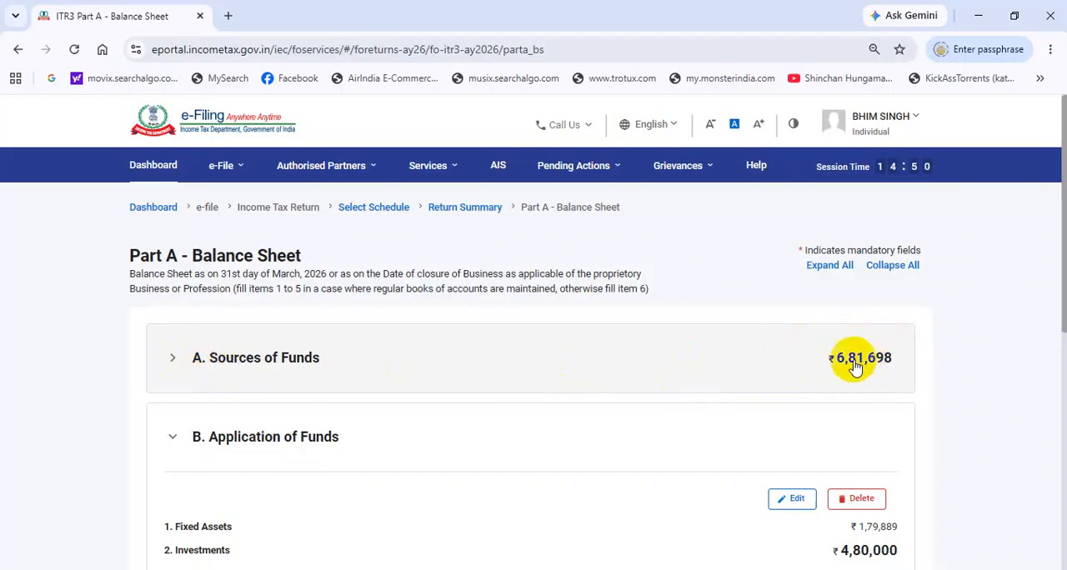
# Step: Compare the totals of Sources of Funds and Application of Funds, and proceed to Part A - Trading Account
pyautogui.scroll(-2, 856, 363)
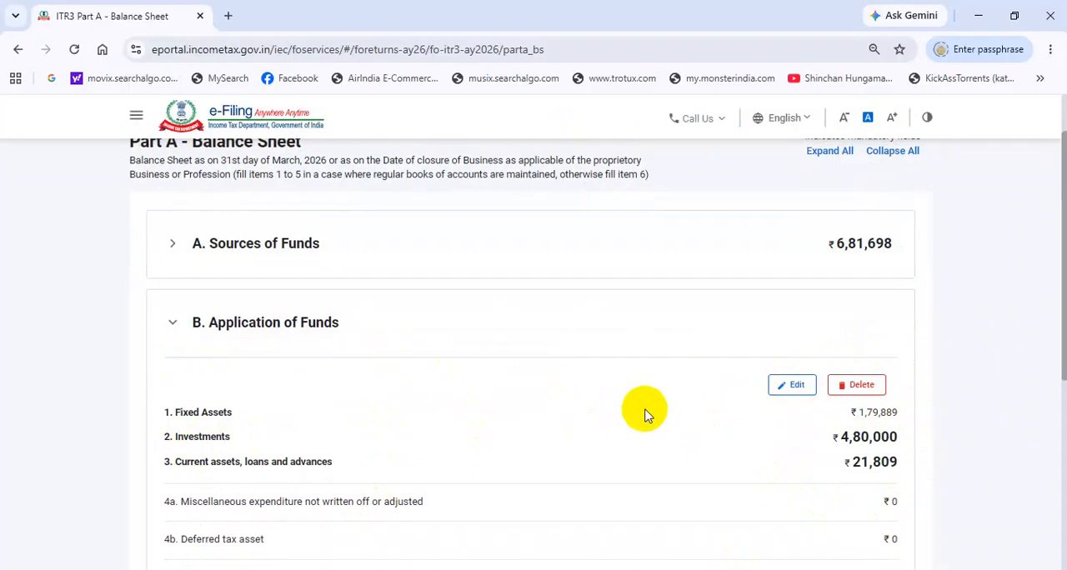
pyautogui.scroll(-2, 666, 411)
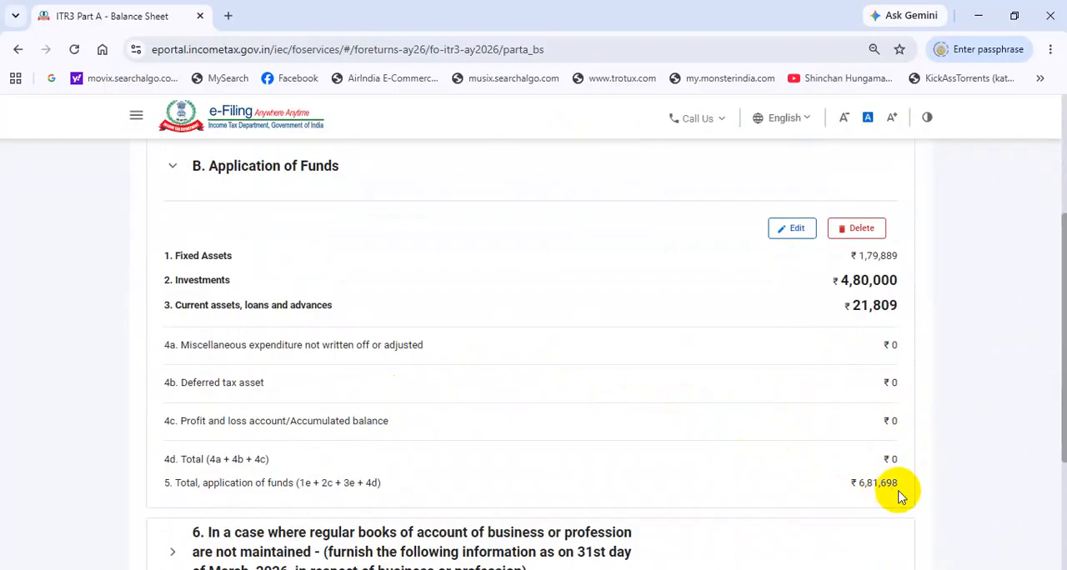
pyautogui.scroll(3, 896, 481)
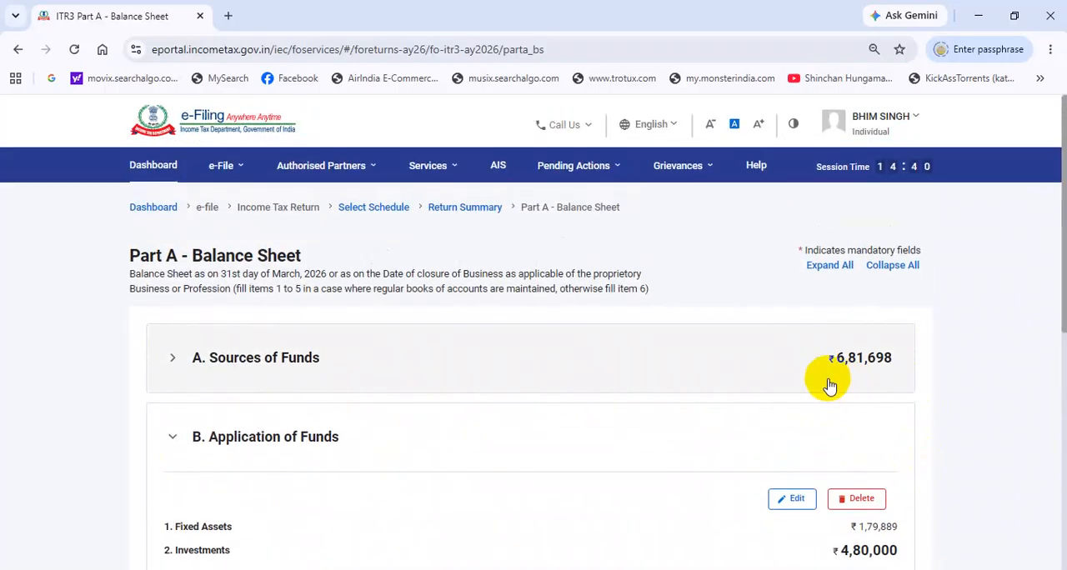
pyautogui.scroll(-6, 789, 374)
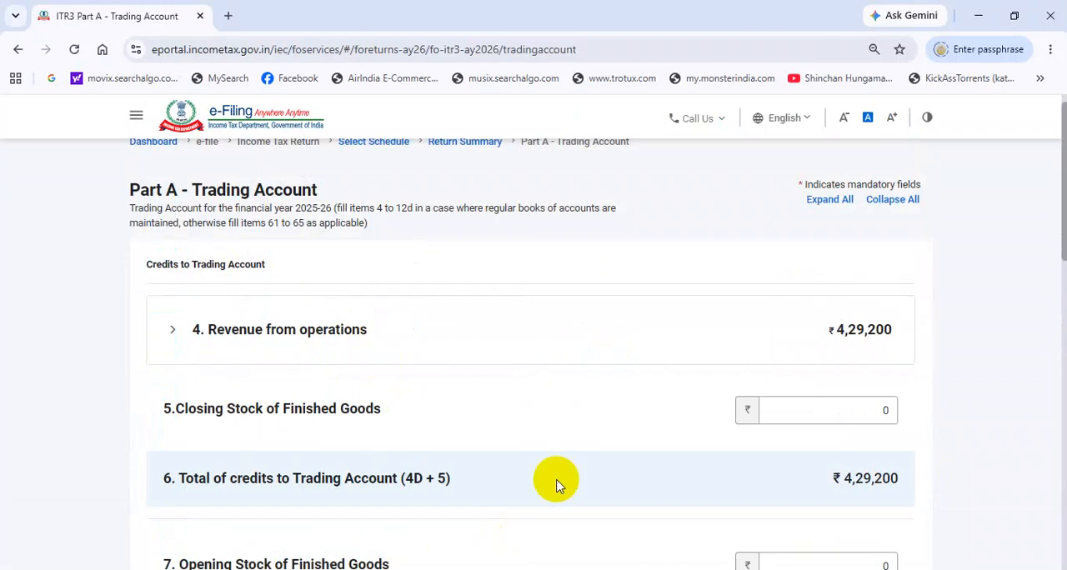
# Step: Examine the Trading Account's revenue, stock, duties, gross profit, and intraday and Futures & Options entries
pyautogui.scroll(-1, 322, 336)
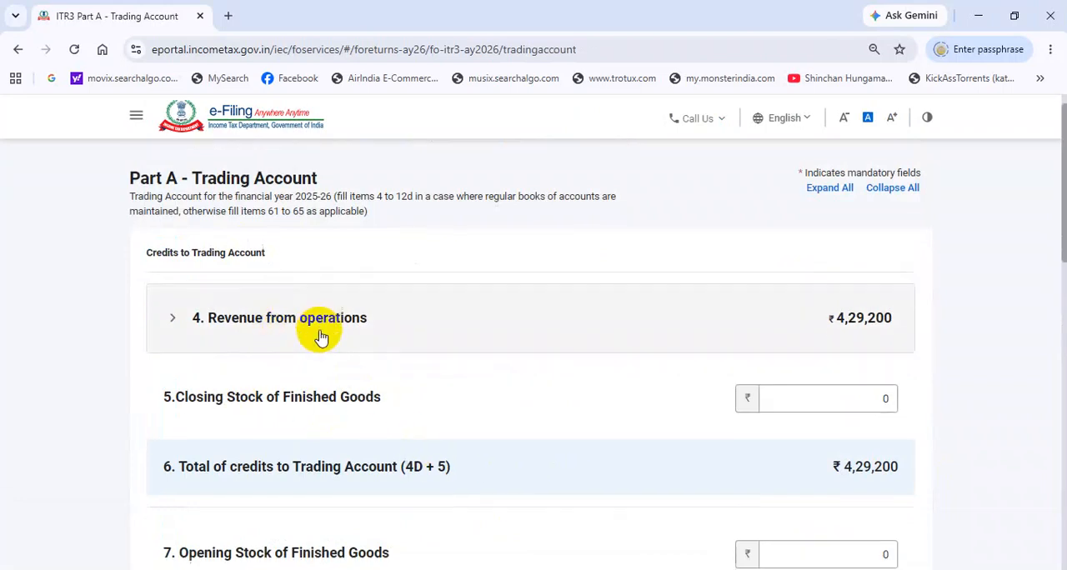
pyautogui.scroll(-7, 322, 337)
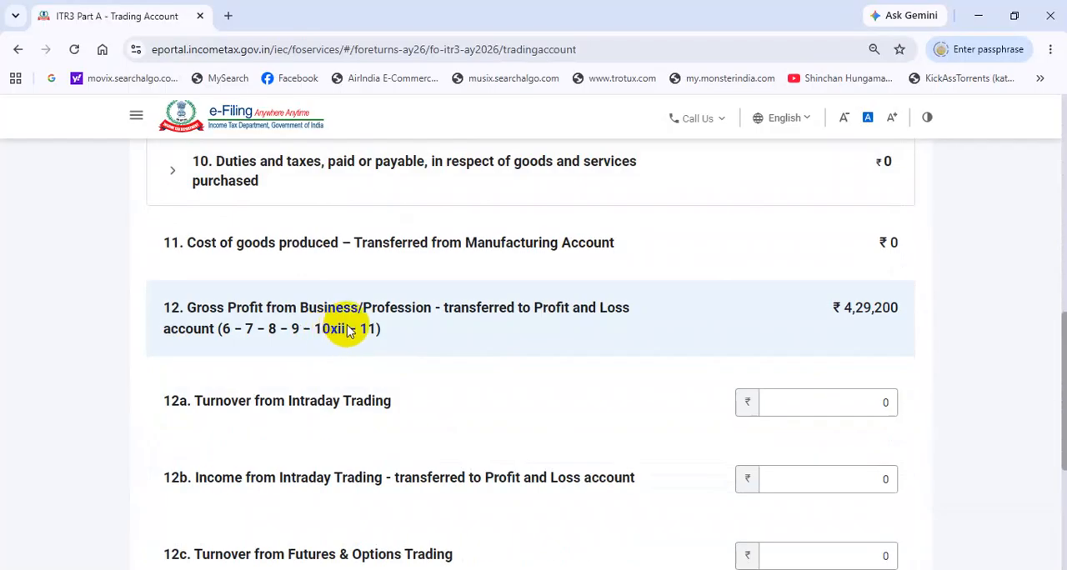
pyautogui.scroll(-5, 348, 330)
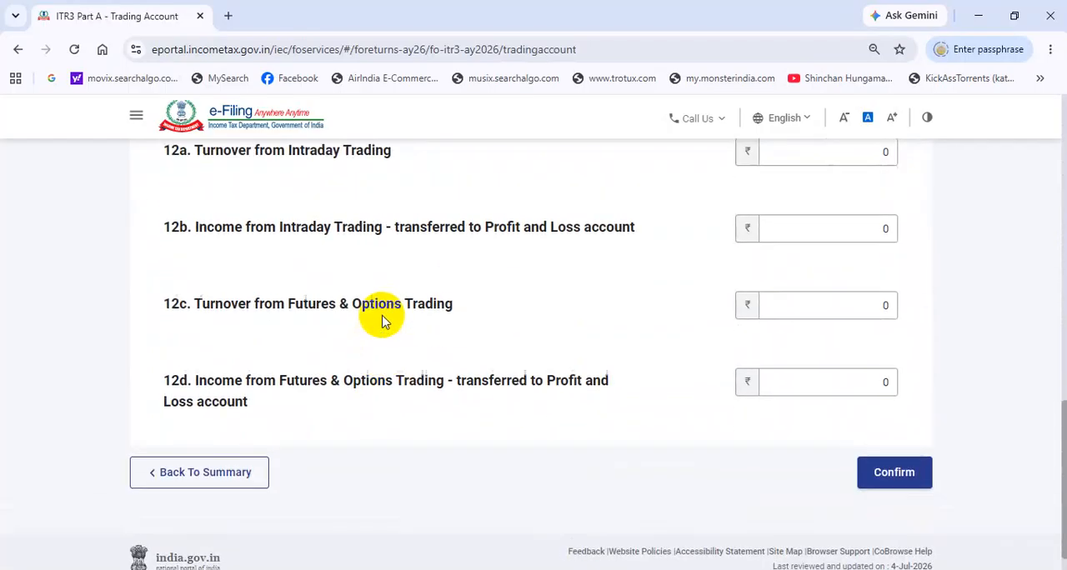
pyautogui.scroll(3, 383, 321)
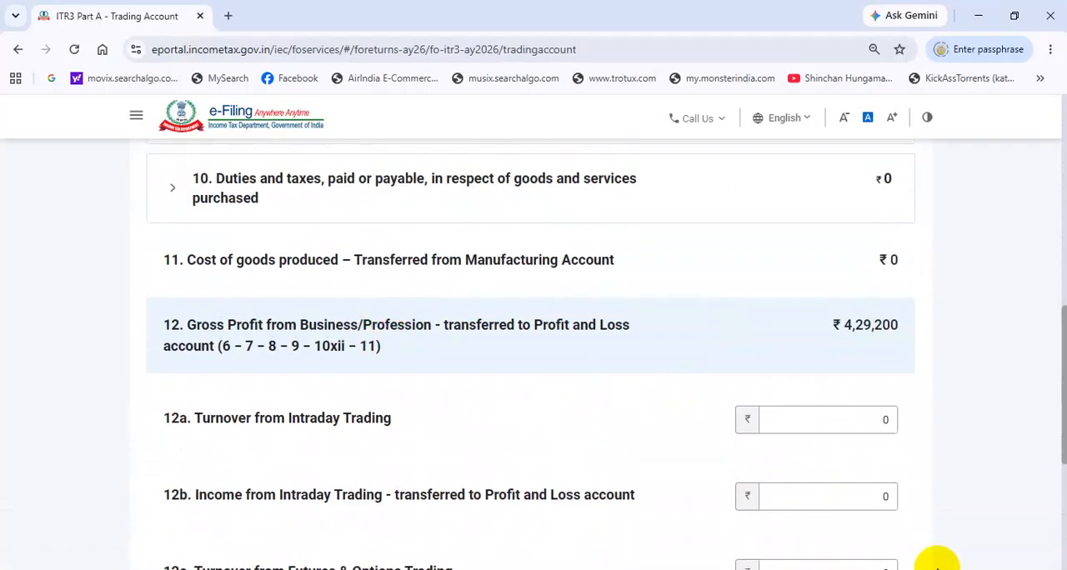
pyautogui.scroll(-3, 733, 454)
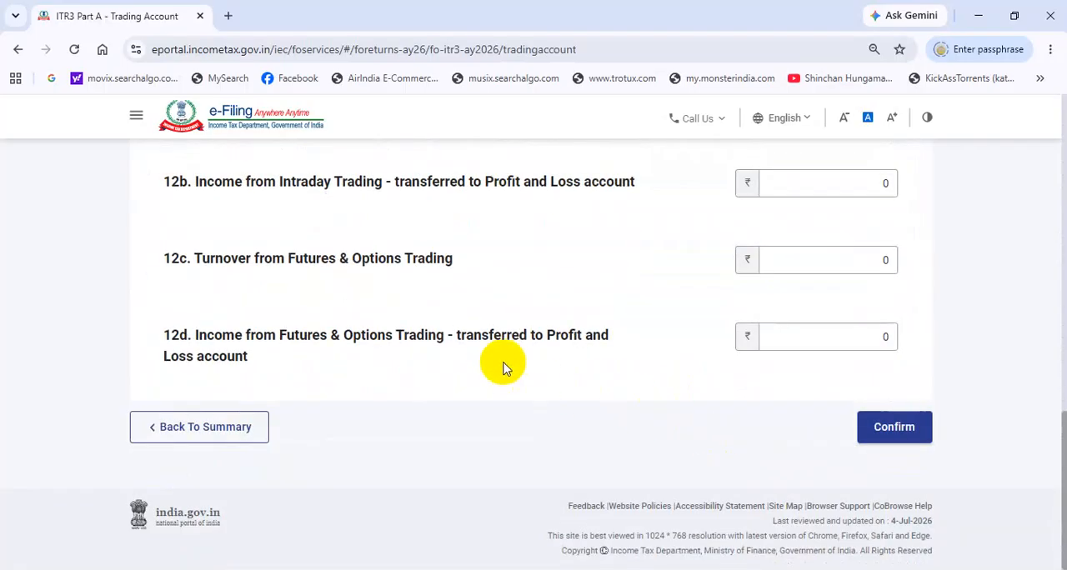
pyautogui.scroll(3, 468, 451)
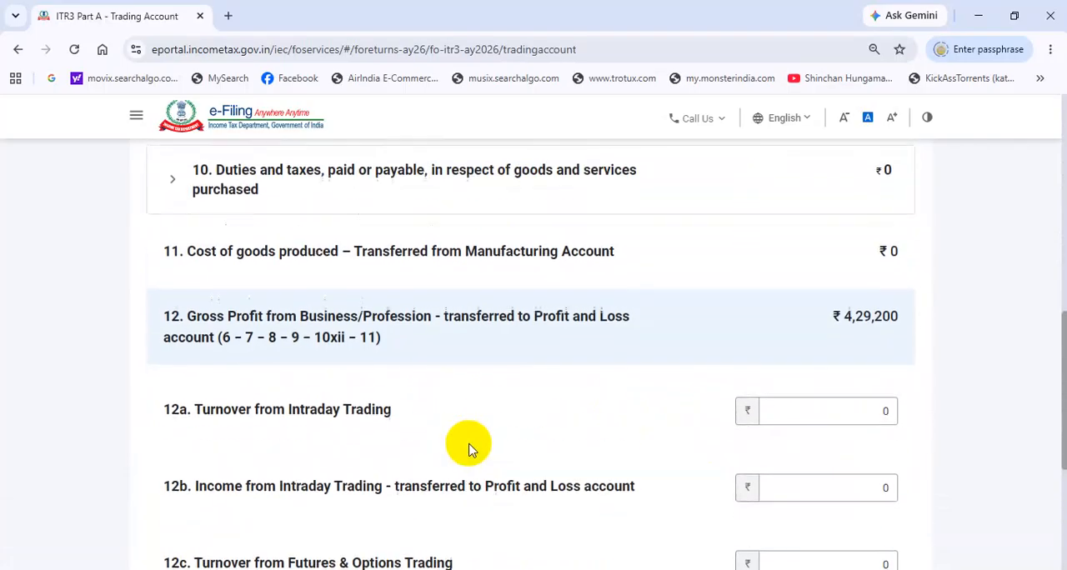
pyautogui.scroll(6, 467, 446)
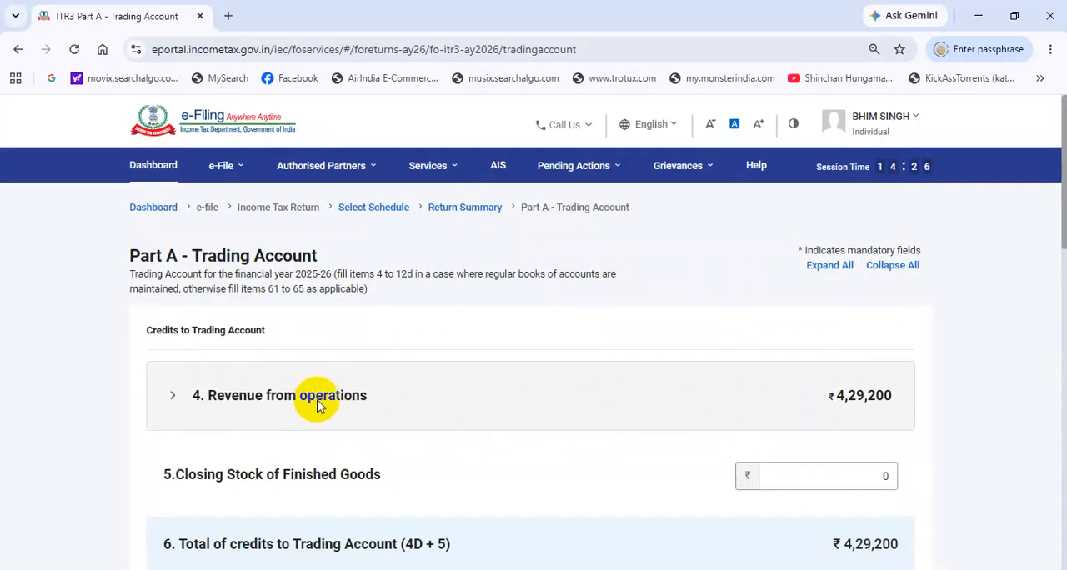
# Step: Expand Revenue from operations in the Trading Account, check its summary, and open the section for editing
pyautogui.click(327, 400)
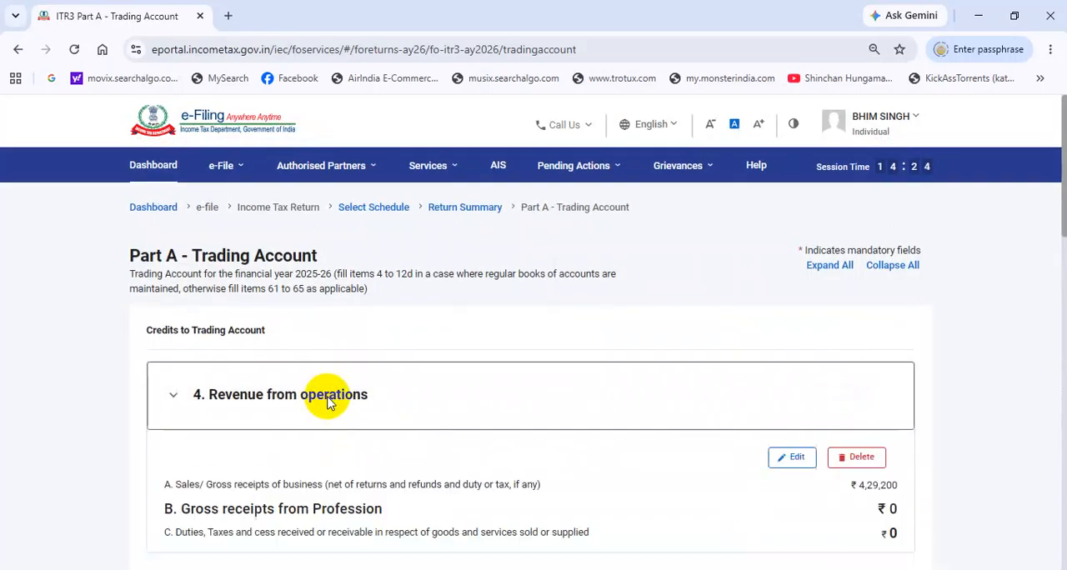
pyautogui.scroll(-2, 366, 417)
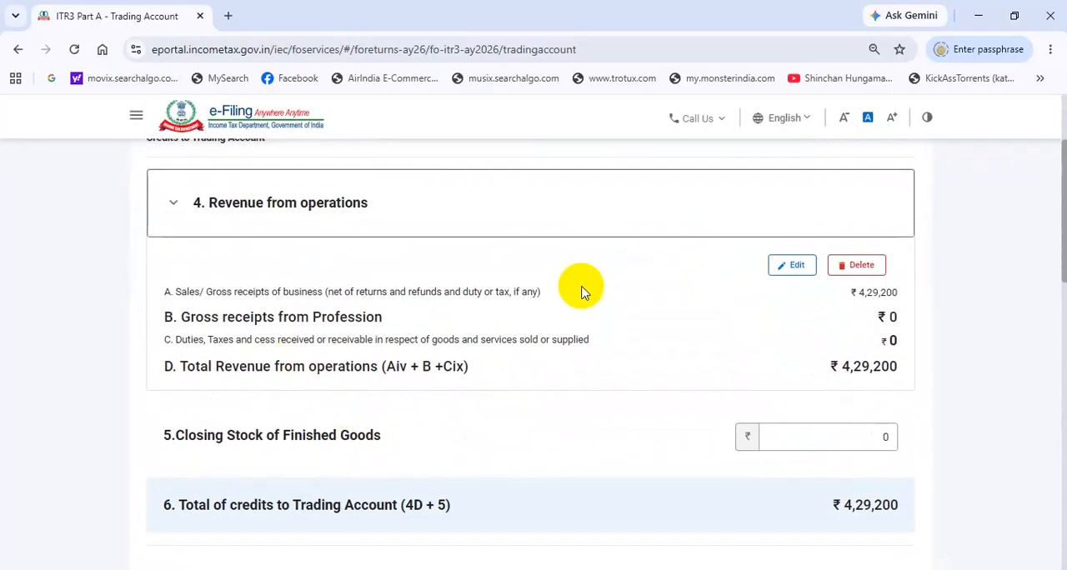
pyautogui.click(791, 266)
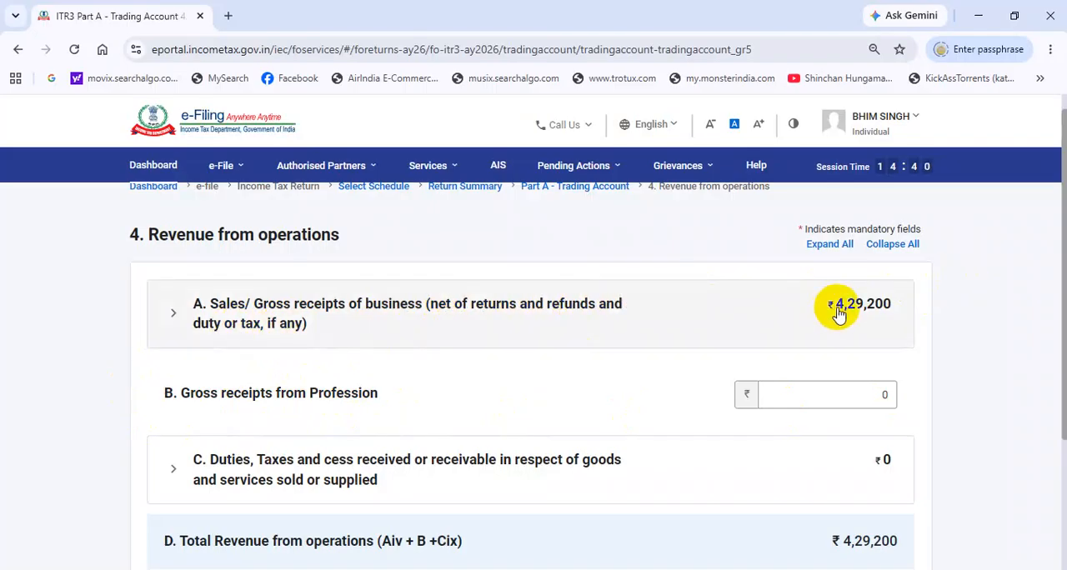
# Step: Check the business sales, professional receipts, duties and taxes, and total revenue under Revenue from operations
pyautogui.scroll(-3, 838, 312)
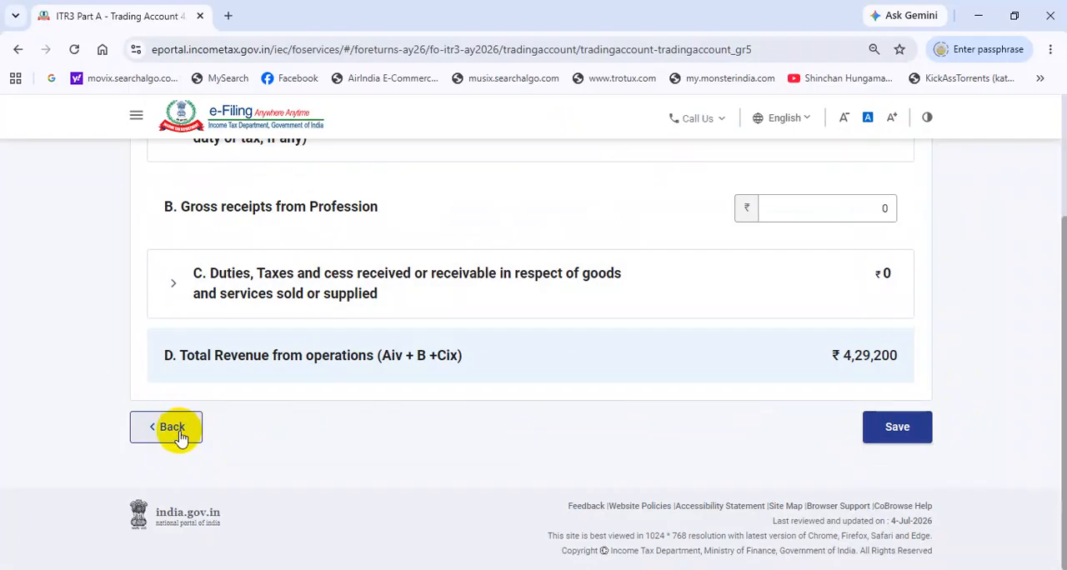
pyautogui.scroll(1, 178, 434)
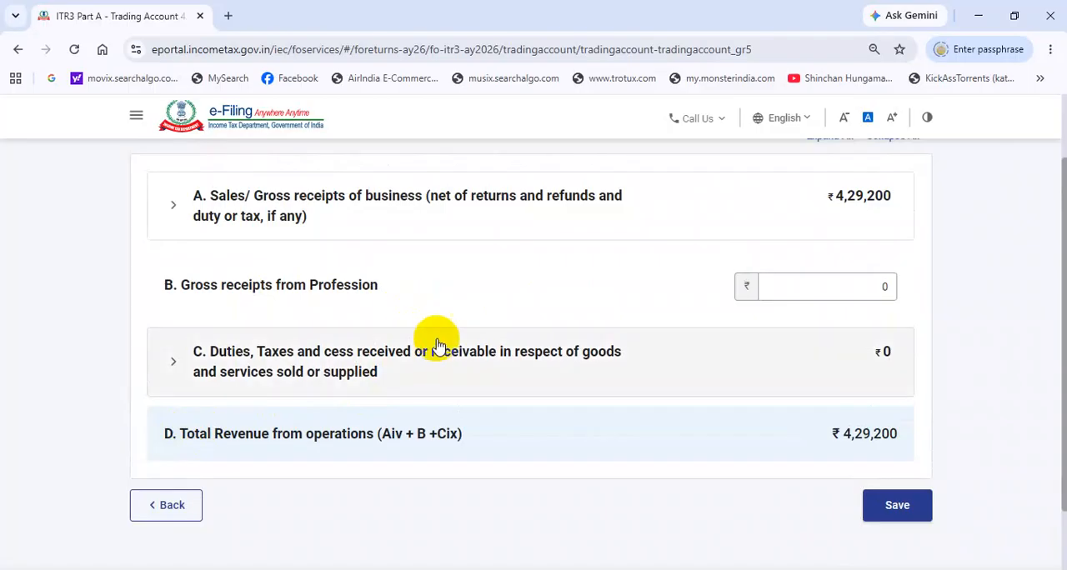
pyautogui.scroll(2, 439, 346)
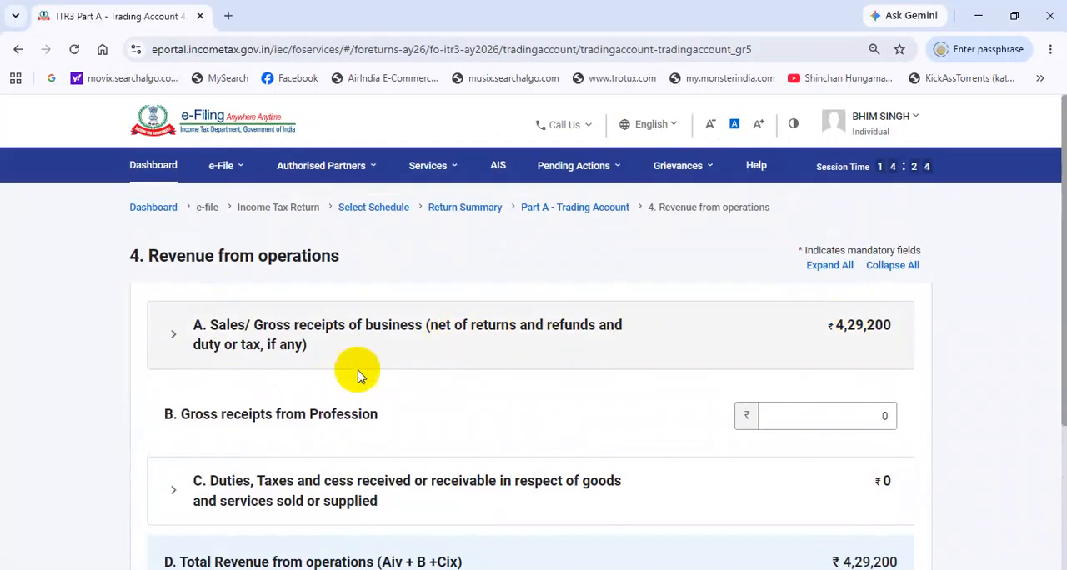
pyautogui.scroll(-1, 464, 340)
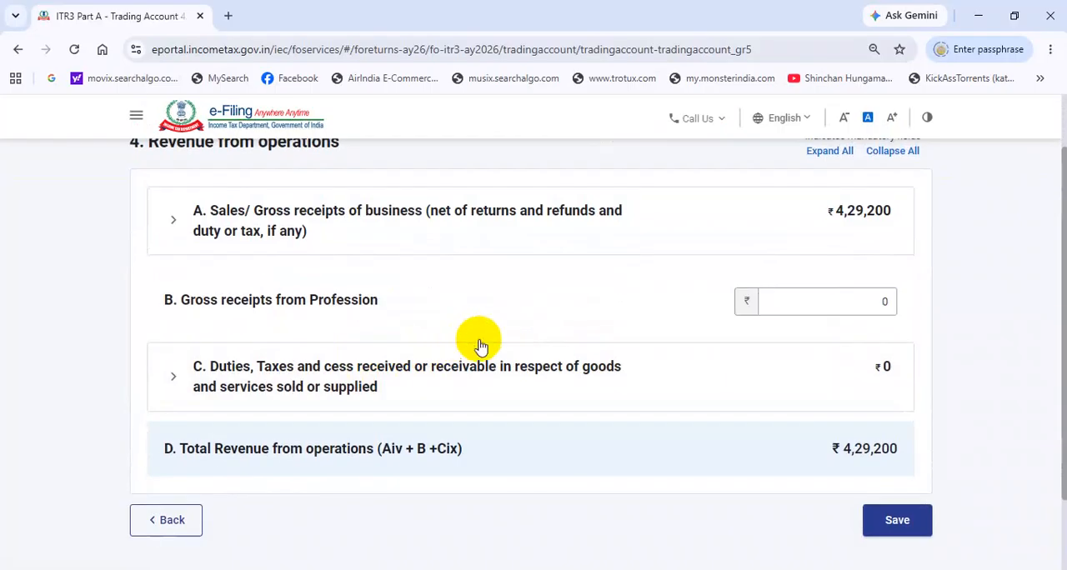
pyautogui.scroll(1, 529, 376)
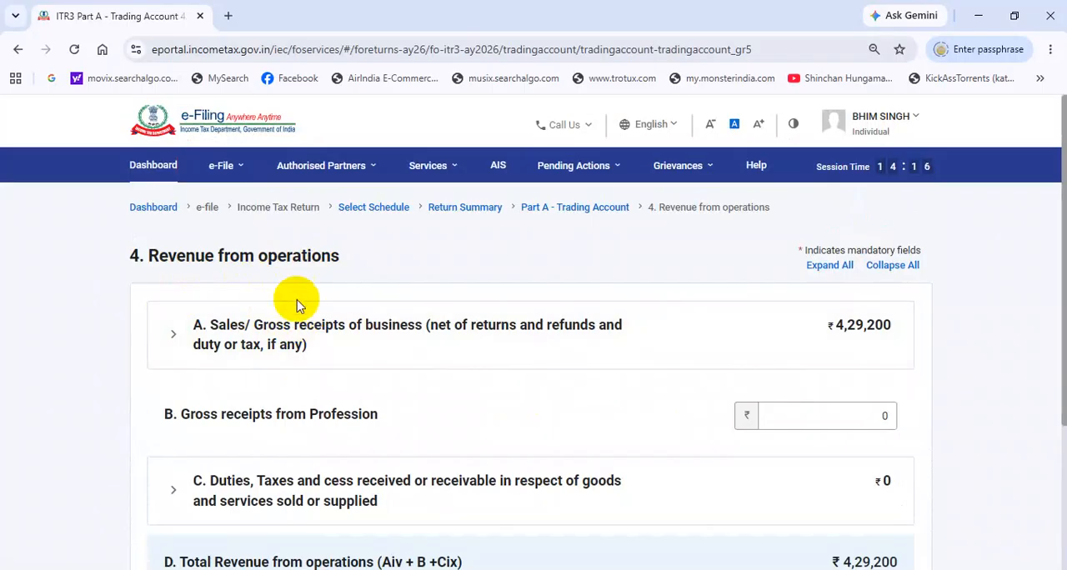
# Step: Proceed to Part A - P & L, check the gross profit credited, and expand Debit to Profit and Loss Account
pyautogui.scroll(-3, 307, 297)
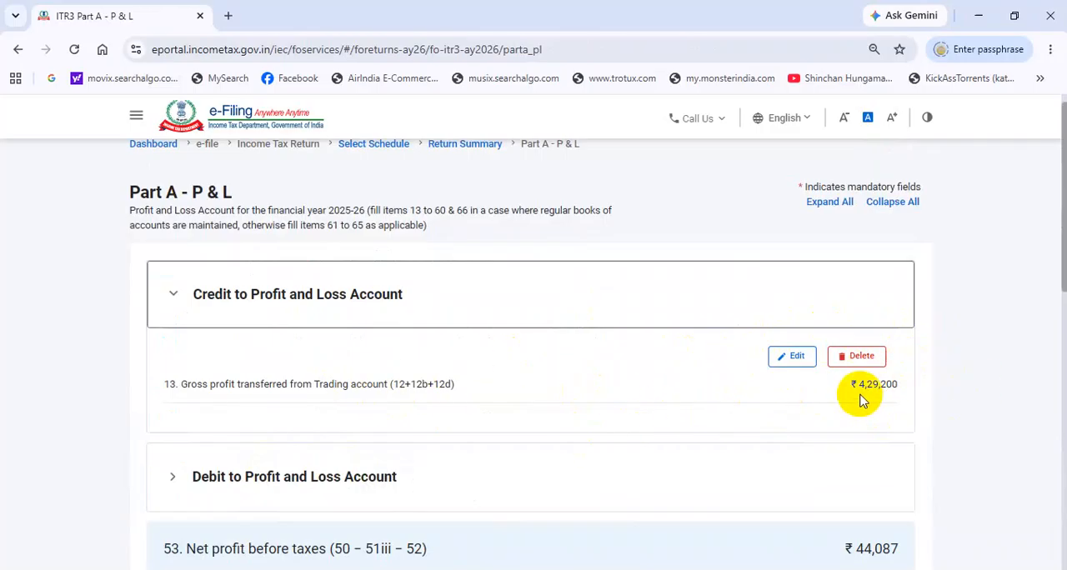
pyautogui.scroll(-2, 862, 387)
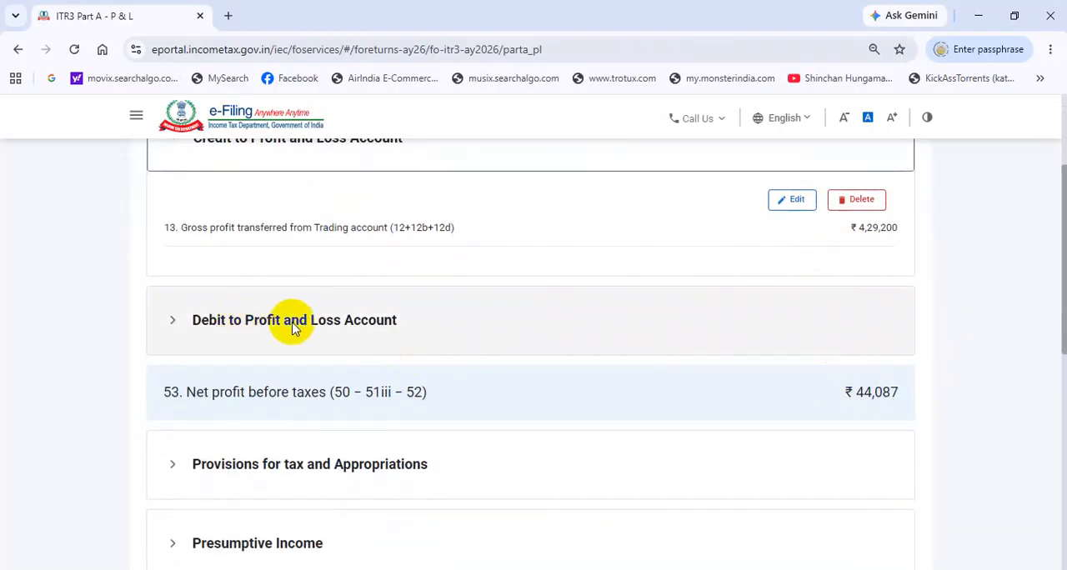
pyautogui.click(386, 333)
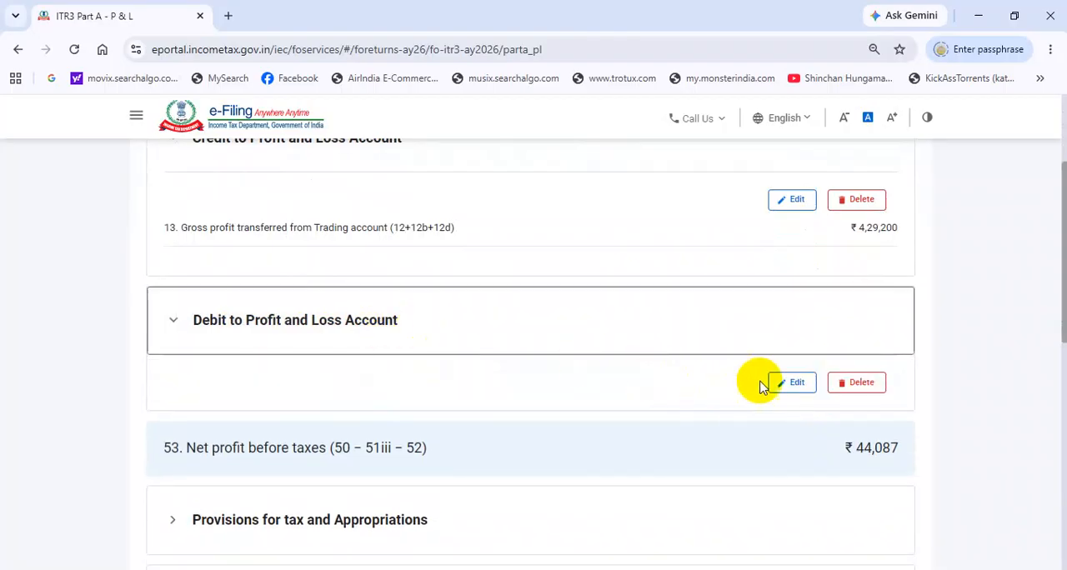
# Step: Open Debit to Profit and Loss Account for editing and check power and fuel, rent, and the expanded Compensation to employees amounts
pyautogui.click(795, 384)
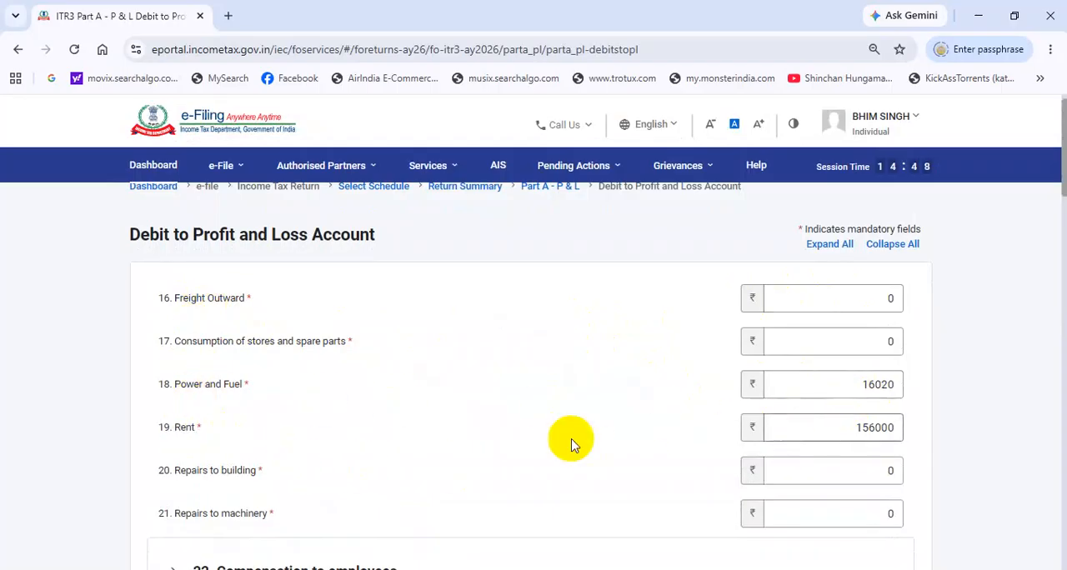
pyautogui.scroll(-2, 758, 413)
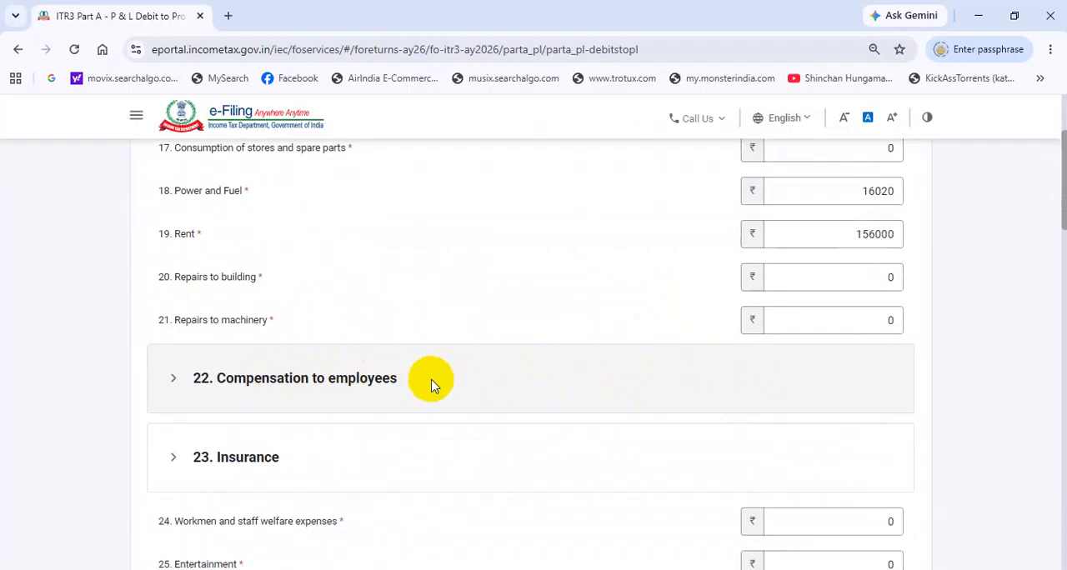
pyautogui.click(321, 385)
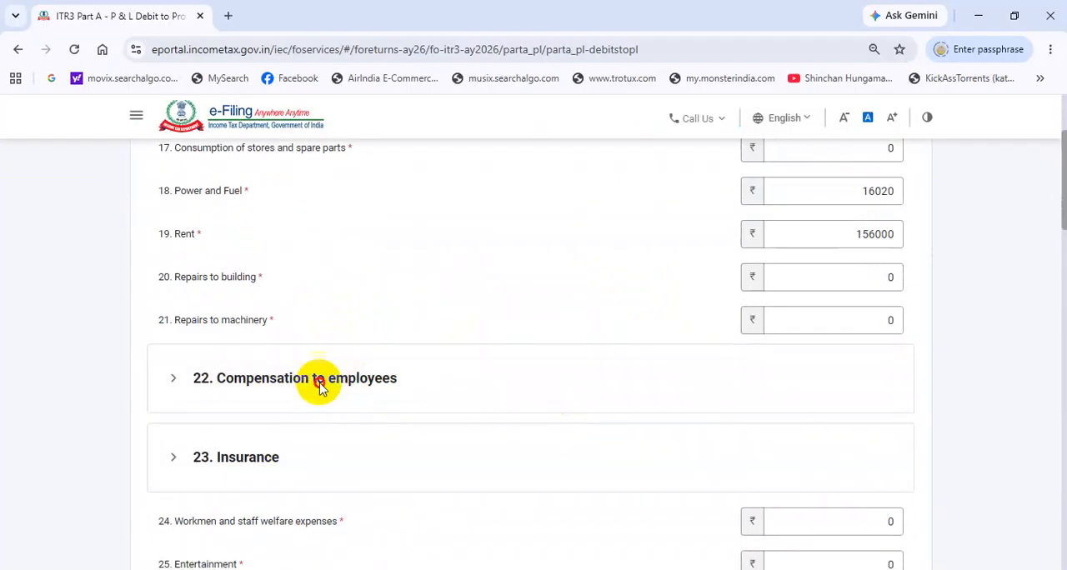
pyautogui.scroll(-3, 872, 433)
pyautogui.scroll(-3, 872, 406)
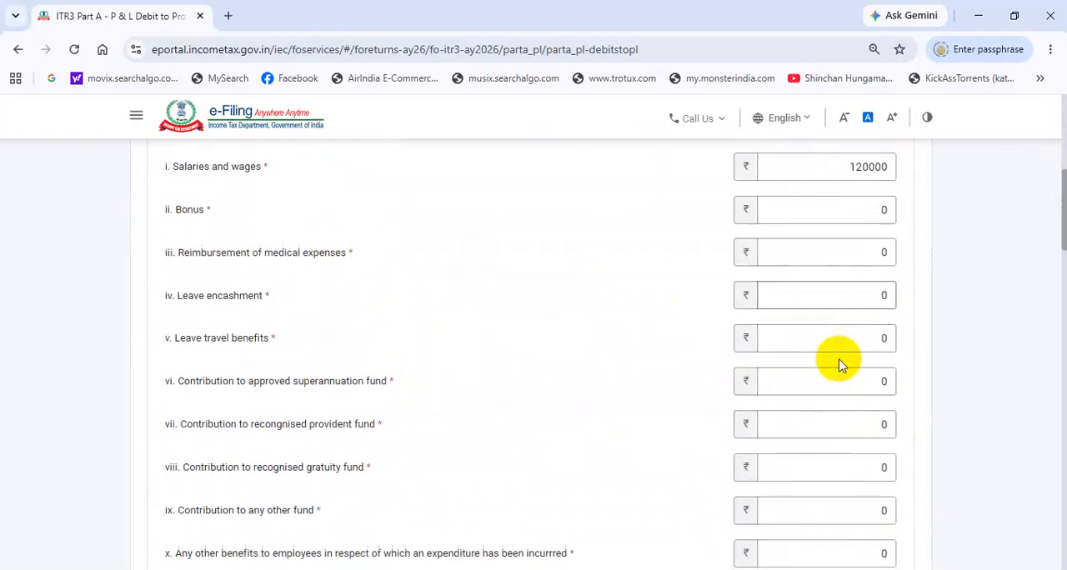
pyautogui.scroll(2, 709, 376)
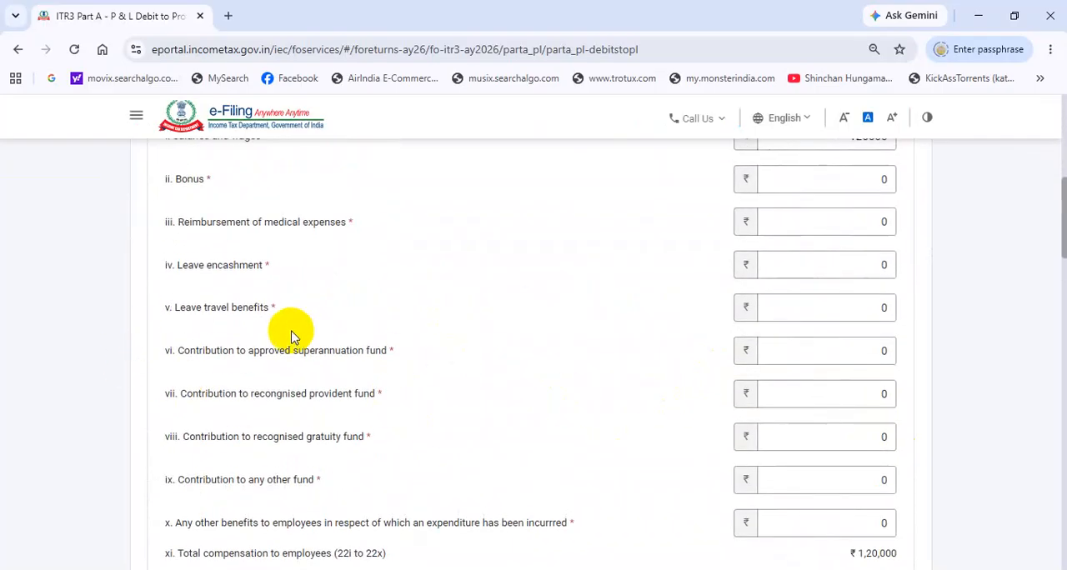
pyautogui.scroll(-5, 288, 283)
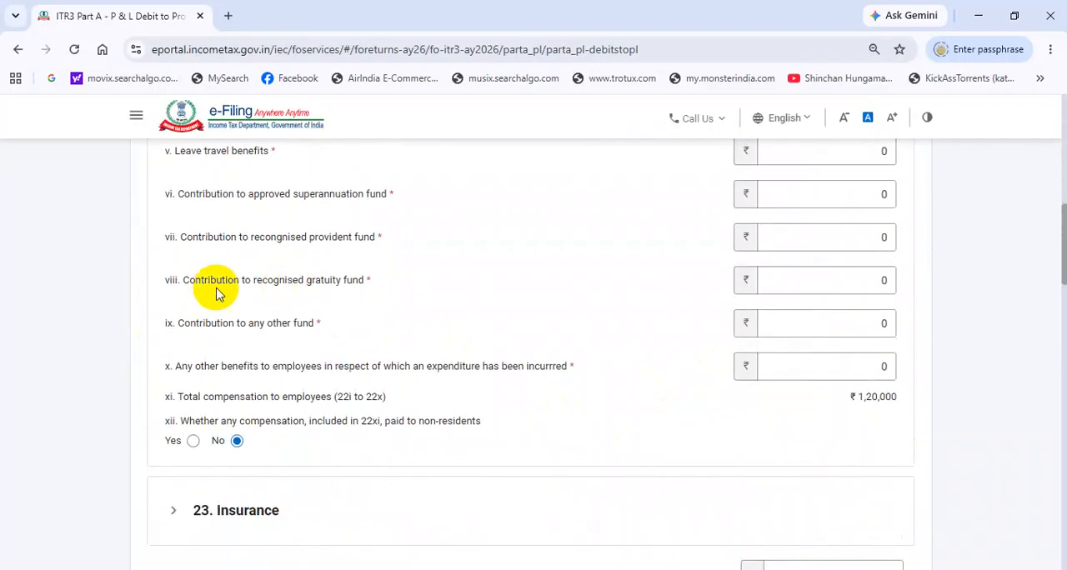
pyautogui.scroll(-2, 500, 346)
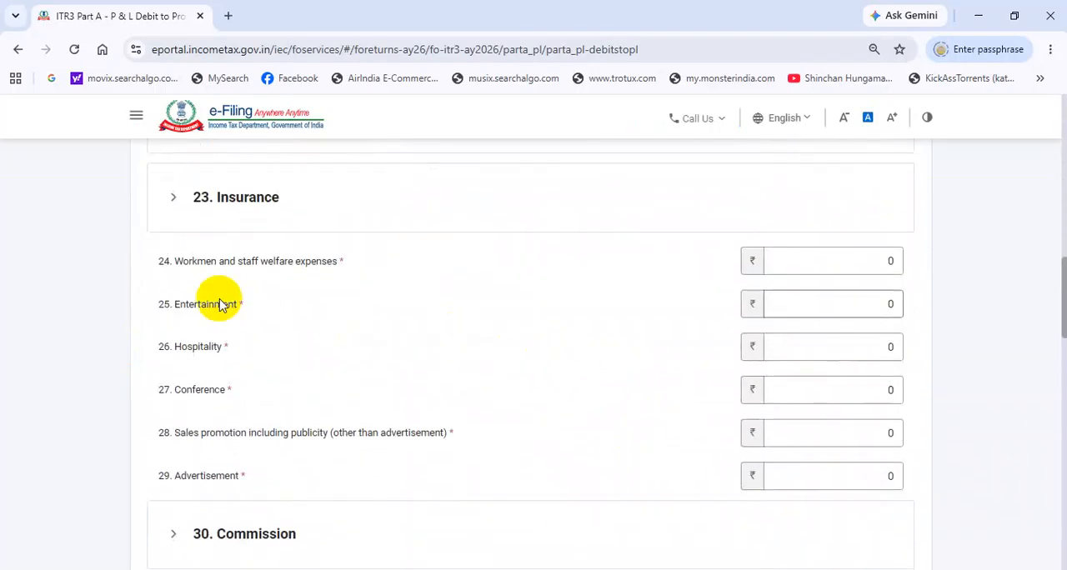
pyautogui.scroll(-2, 400, 288)
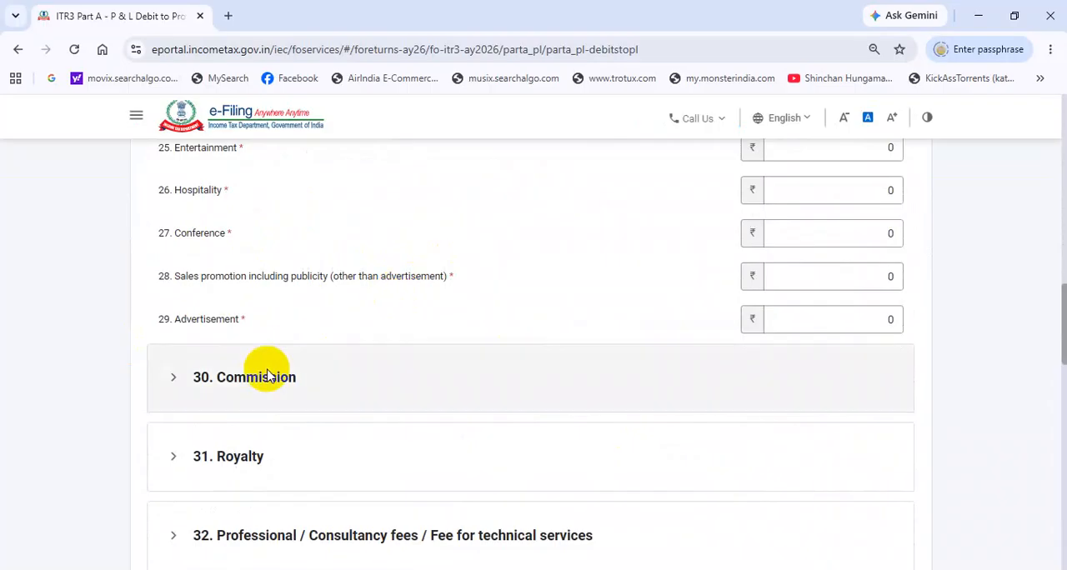
# Step: Expand Commission and check it along with the telephone, audit fee, other expenses, bad debts and provisions entries
pyautogui.click(325, 389)
pyautogui.scroll(-3, 316, 386)
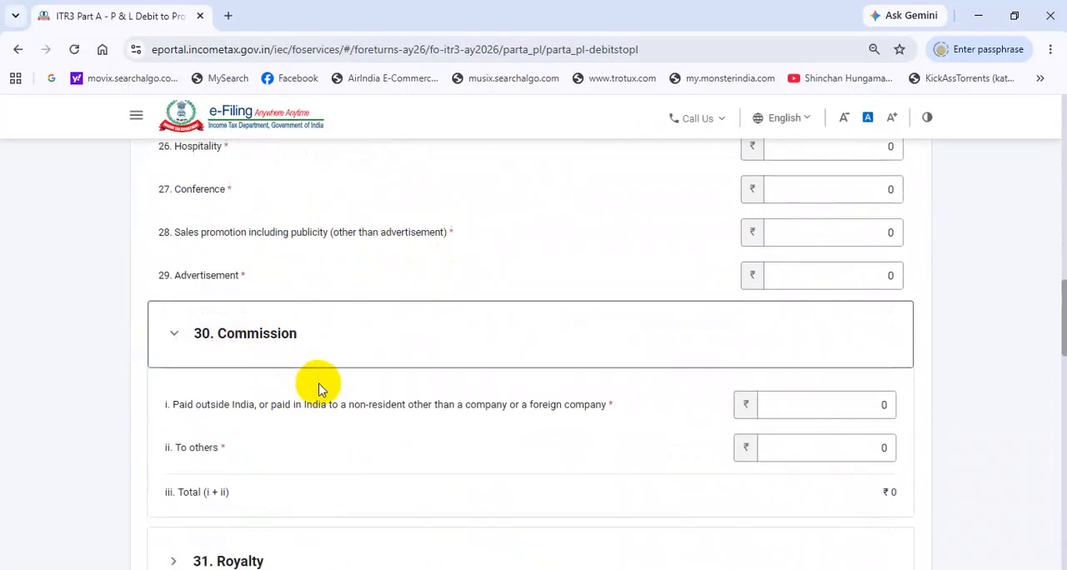
pyautogui.scroll(-1, 374, 444)
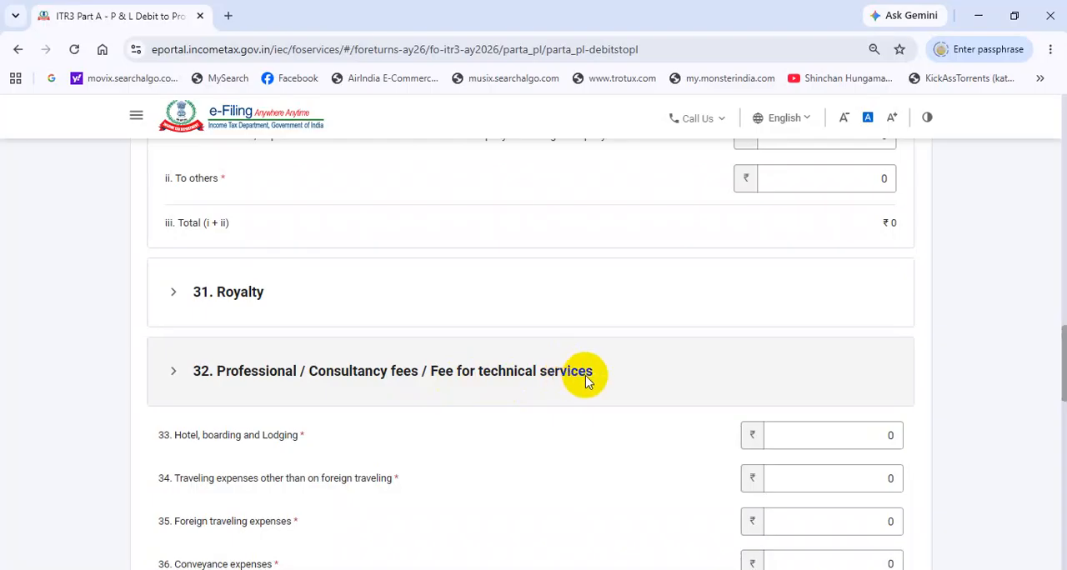
pyautogui.scroll(-1, 590, 367)
pyautogui.scroll(-2, 825, 375)
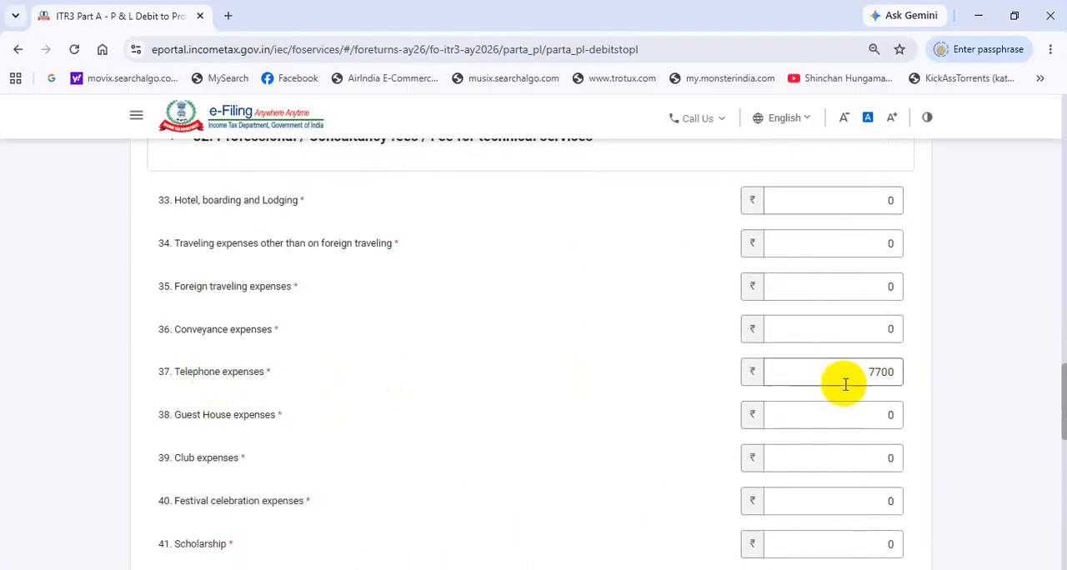
pyautogui.scroll(-5, 894, 373)
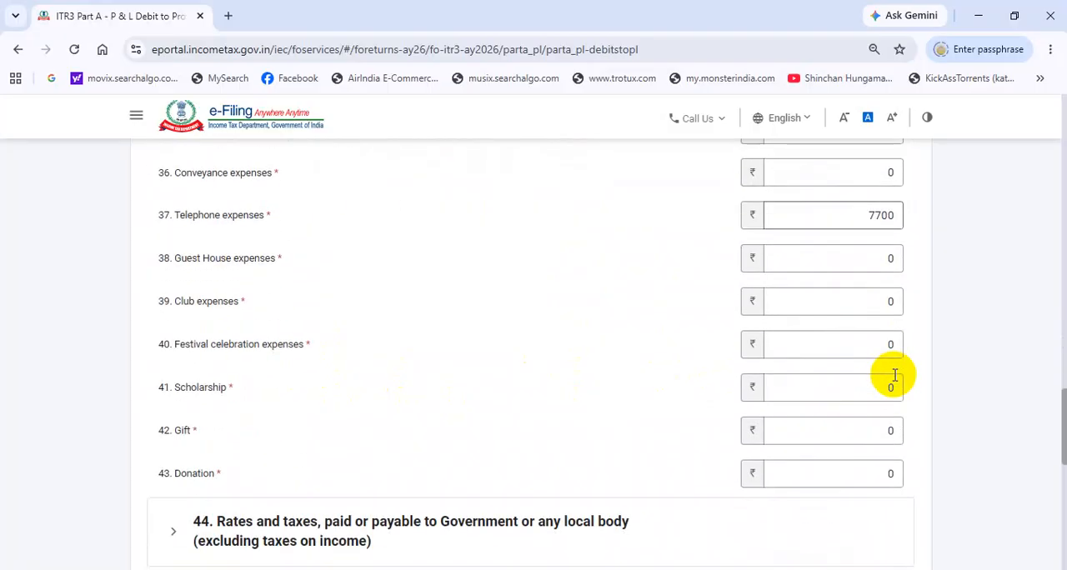
pyautogui.scroll(-2, 894, 372)
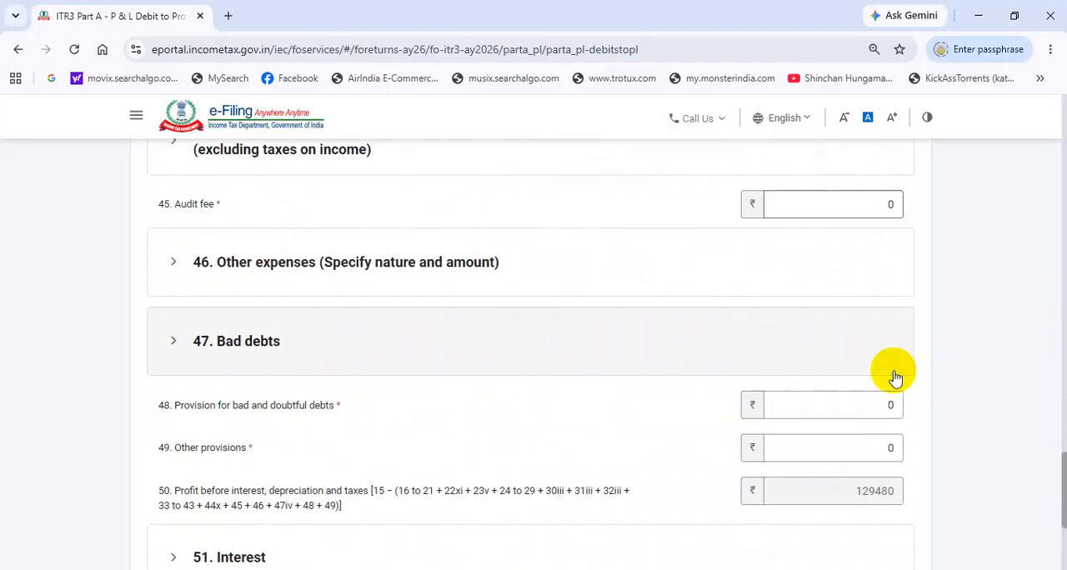
pyautogui.scroll(-2, 263, 401)
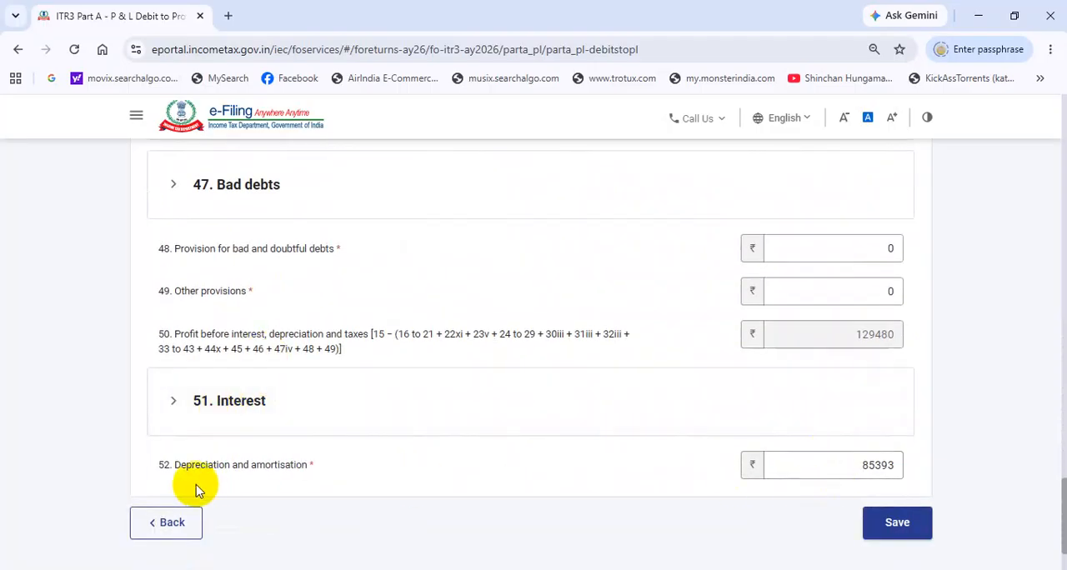
# Step: Expand Interest and check the interest paid and the depreciation and amortisation entries
pyautogui.click(242, 401)
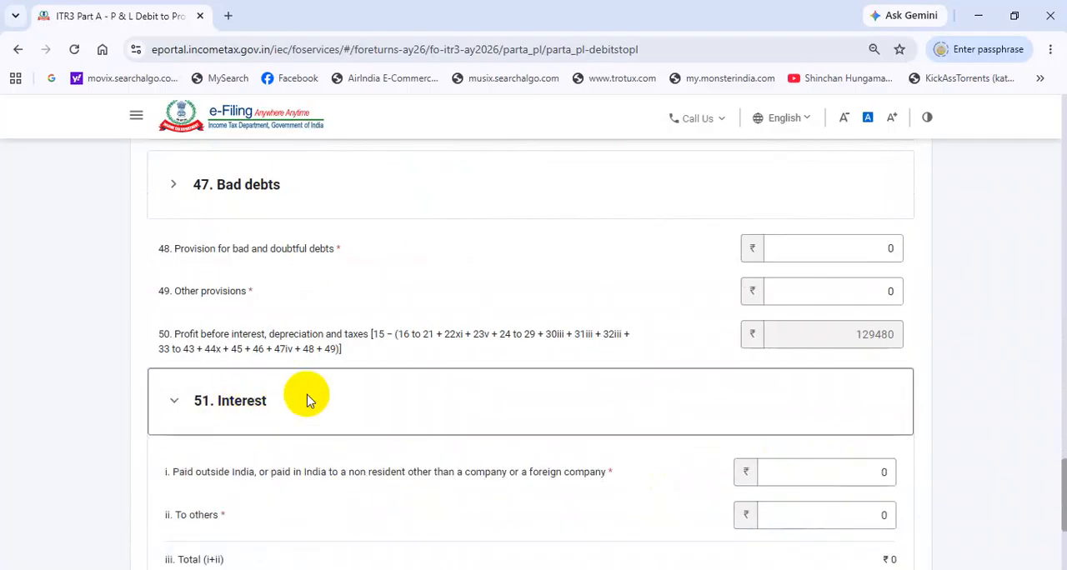
pyautogui.scroll(-2, 306, 395)
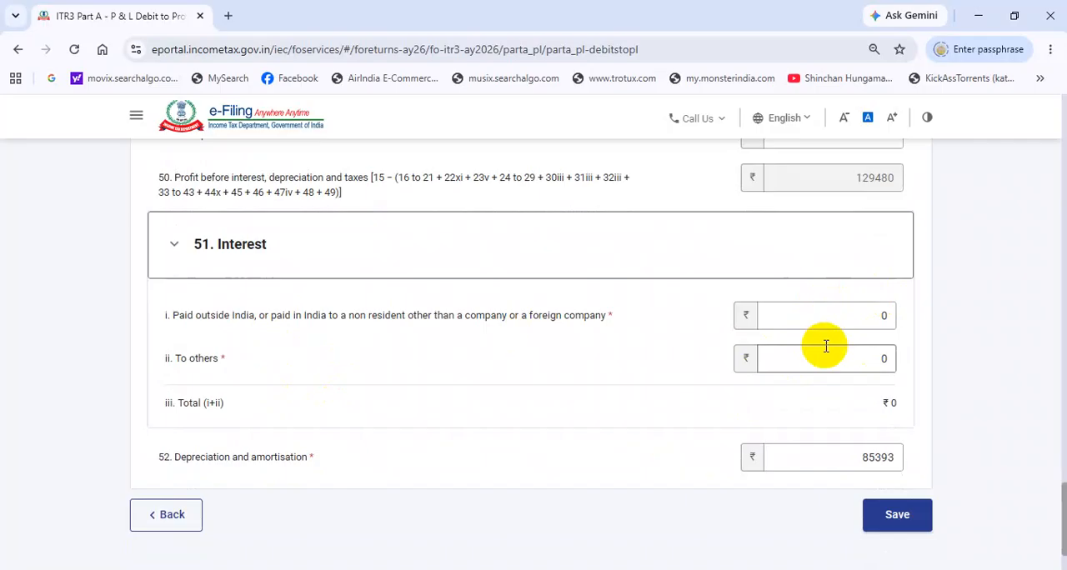
pyautogui.scroll(-1, 439, 431)
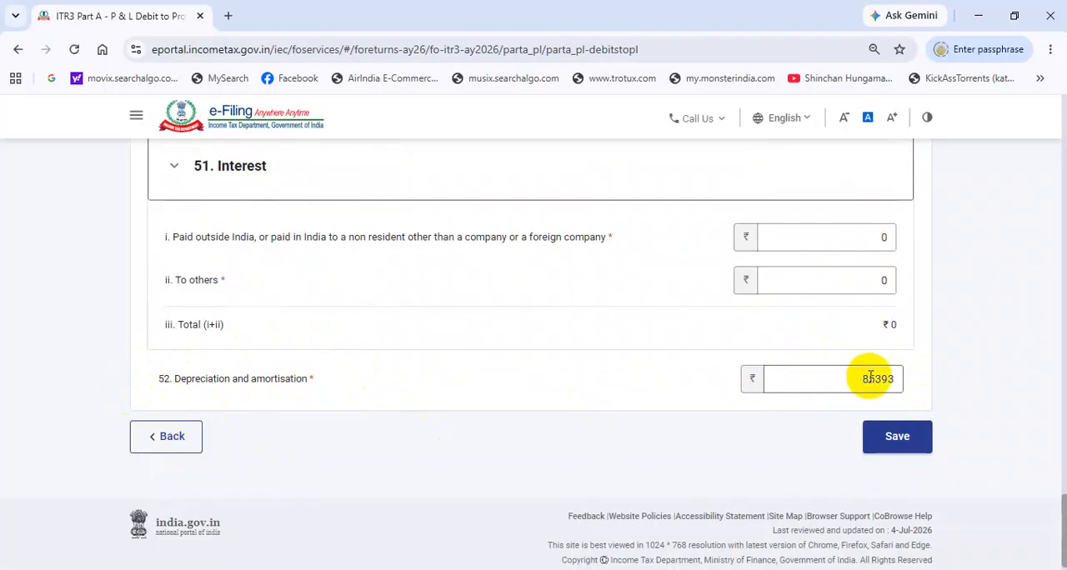
pyautogui.scroll(15, 906, 332)
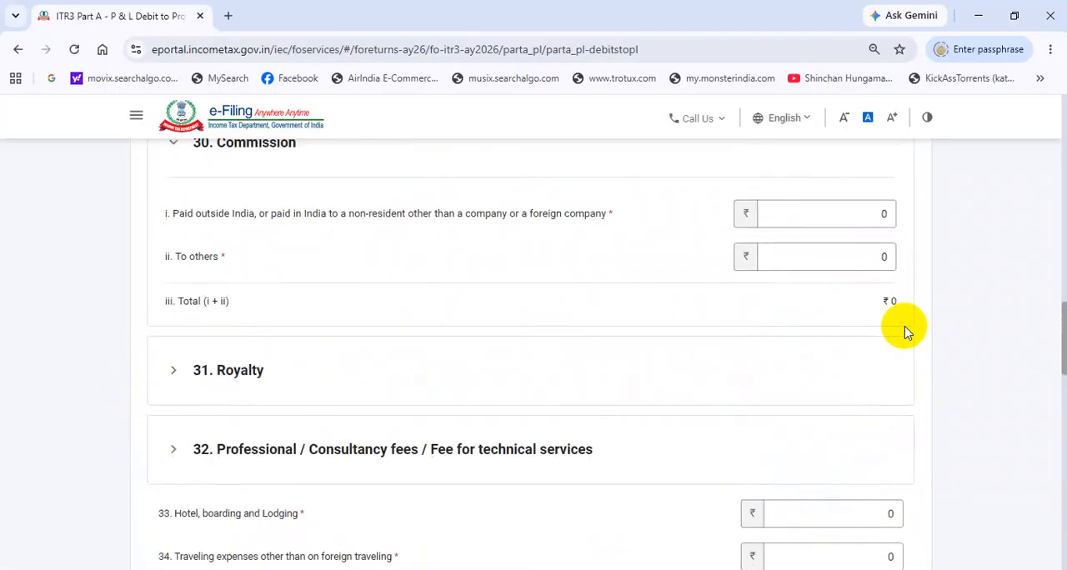
# Step: Switch to the Excel accounts workbook and examine the expenses and total business income on the p&l sheet
pyautogui.hotkey('alt', 'Tab')
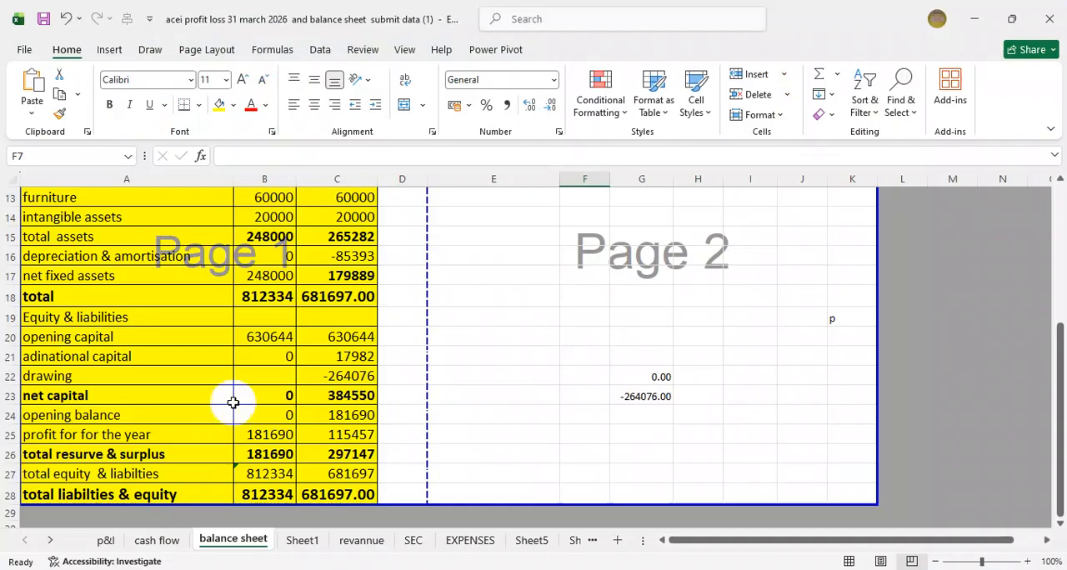
pyautogui.click(105, 540)
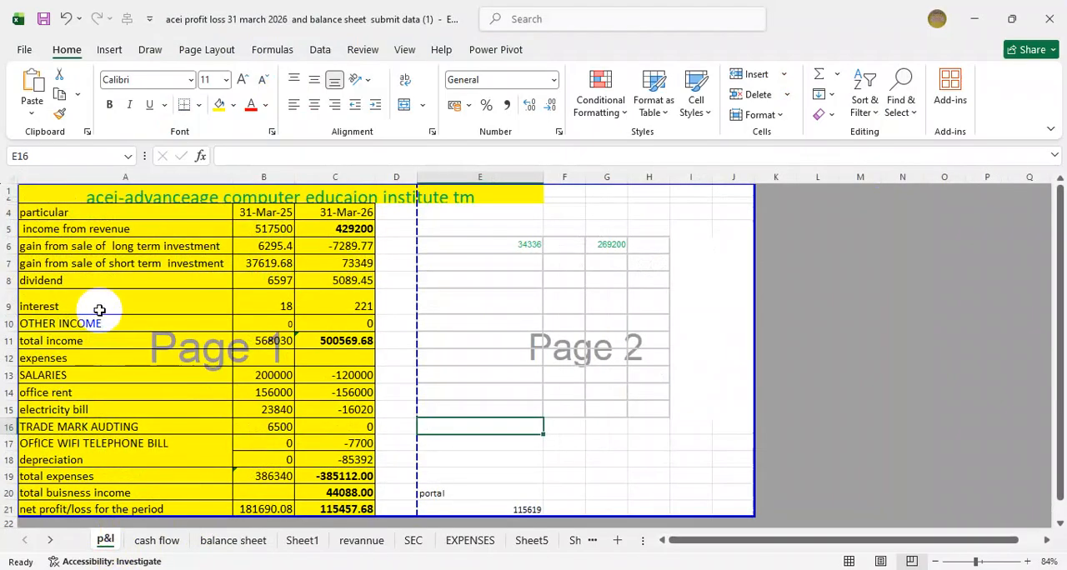
pyautogui.scroll(-3, 100, 321)
pyautogui.scroll(-1, 100, 325)
pyautogui.scroll(4, 112, 305)
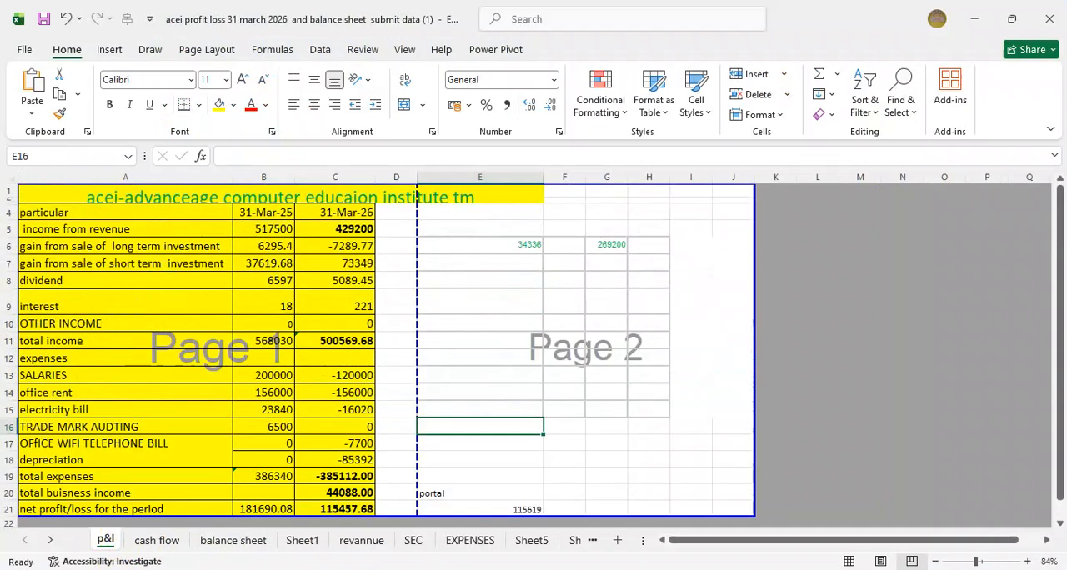
# Step: Return to the e-Filing portal in Chrome, recheck the expenses debited to profit and loss, and save the section
pyautogui.hotkey('alt', 'Tab')
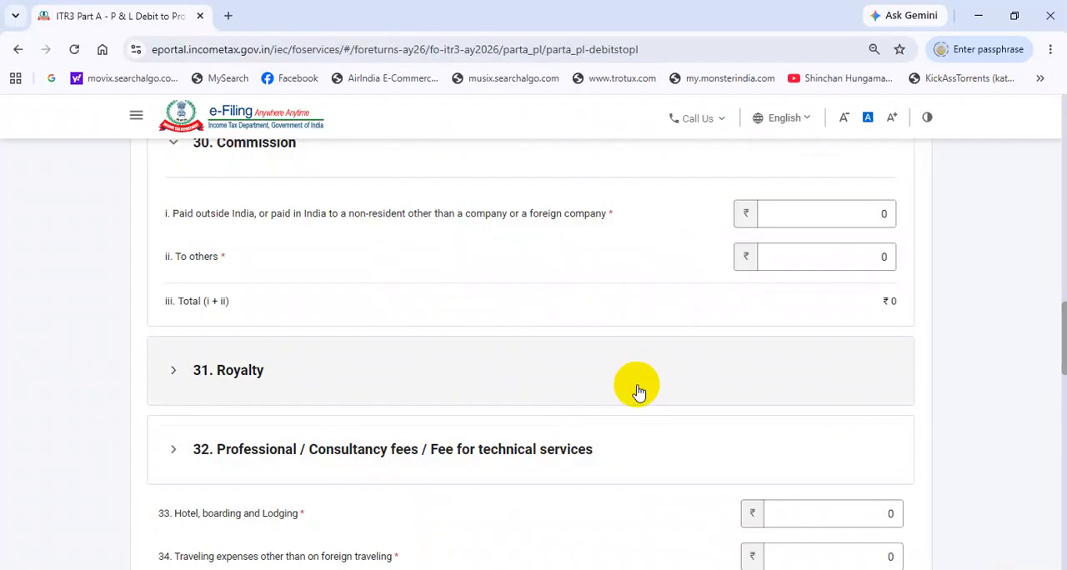
pyautogui.scroll(10, 638, 392)
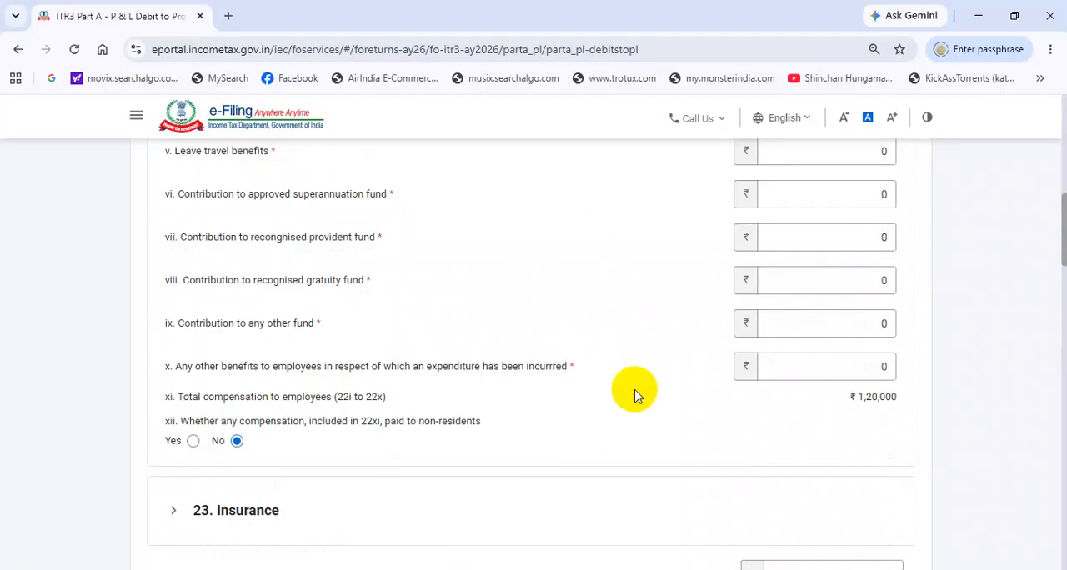
pyautogui.scroll(-3, 613, 382)
pyautogui.scroll(-6, 658, 363)
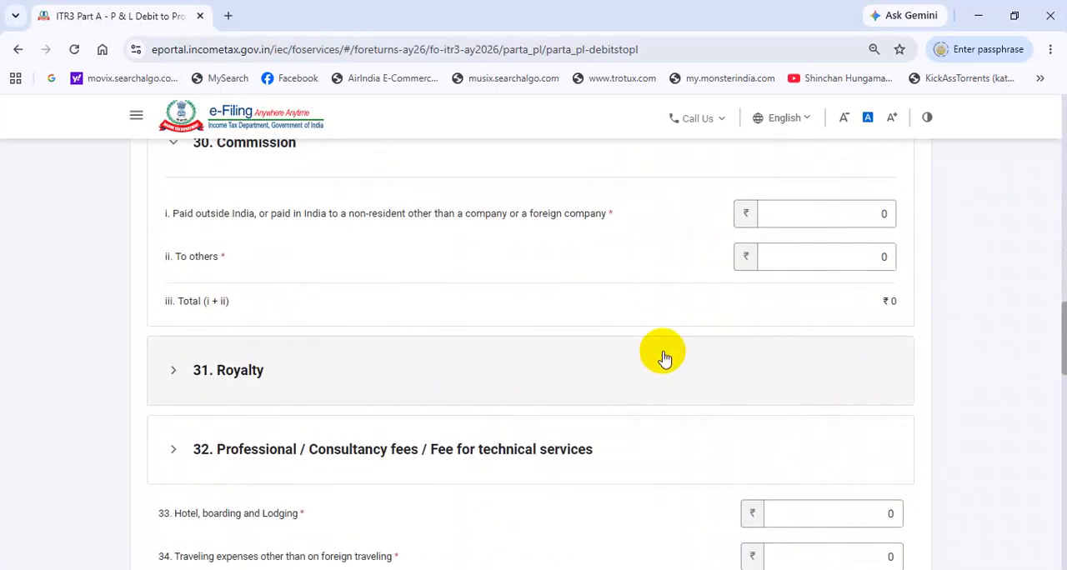
pyautogui.scroll(-3, 664, 358)
pyautogui.scroll(-2, 665, 353)
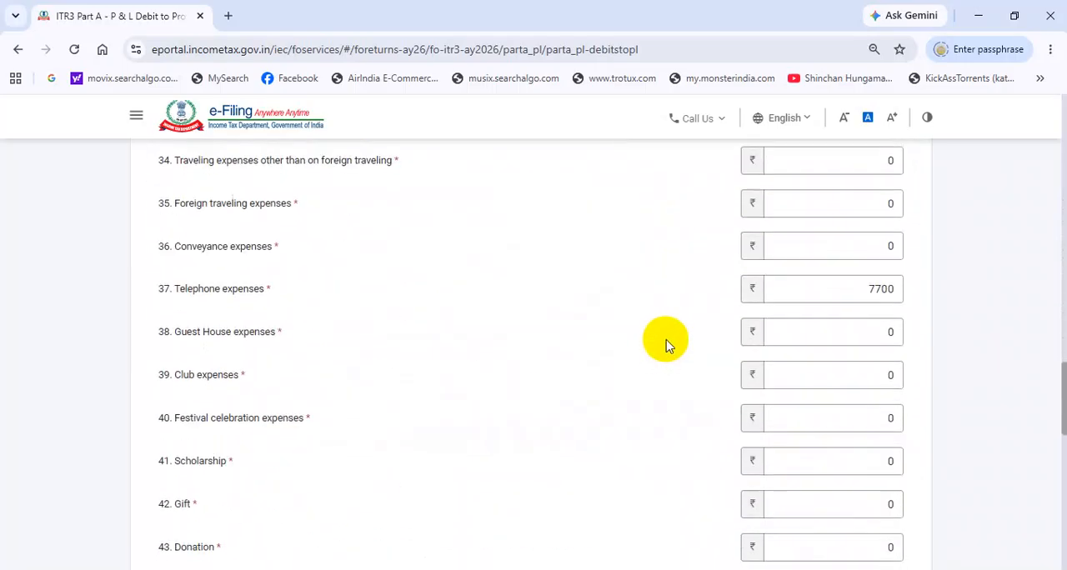
pyautogui.scroll(-3, 666, 345)
pyautogui.scroll(-6, 667, 346)
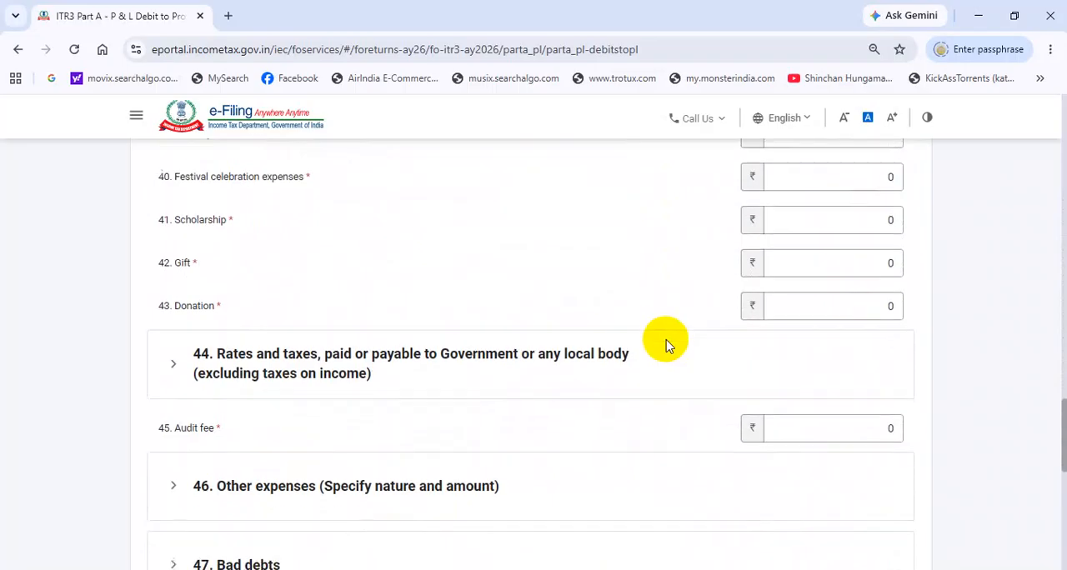
pyautogui.scroll(-2, 672, 345)
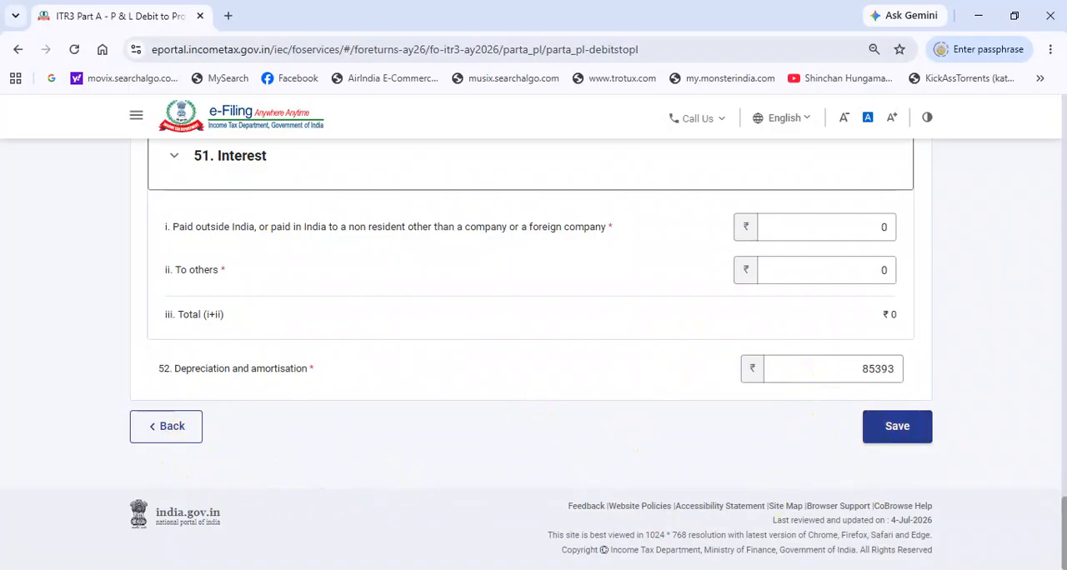
pyautogui.click(894, 430)
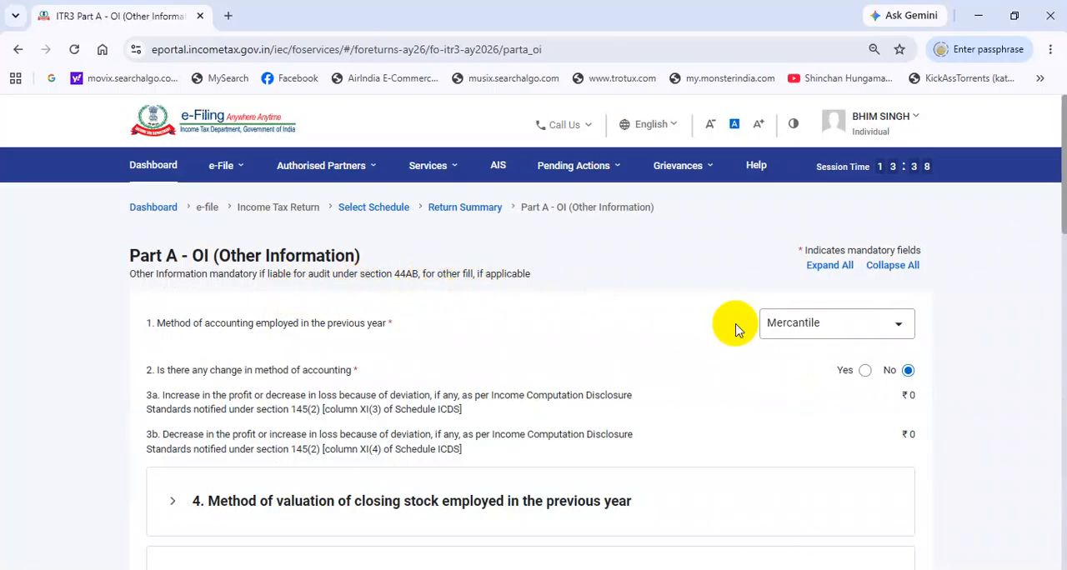
# Step: Review the accounting method, disallowance and section 92CE entries in Part A - OI and confirm the schedule
pyautogui.scroll(-1, 736, 329)
pyautogui.scroll(-12, 821, 313)
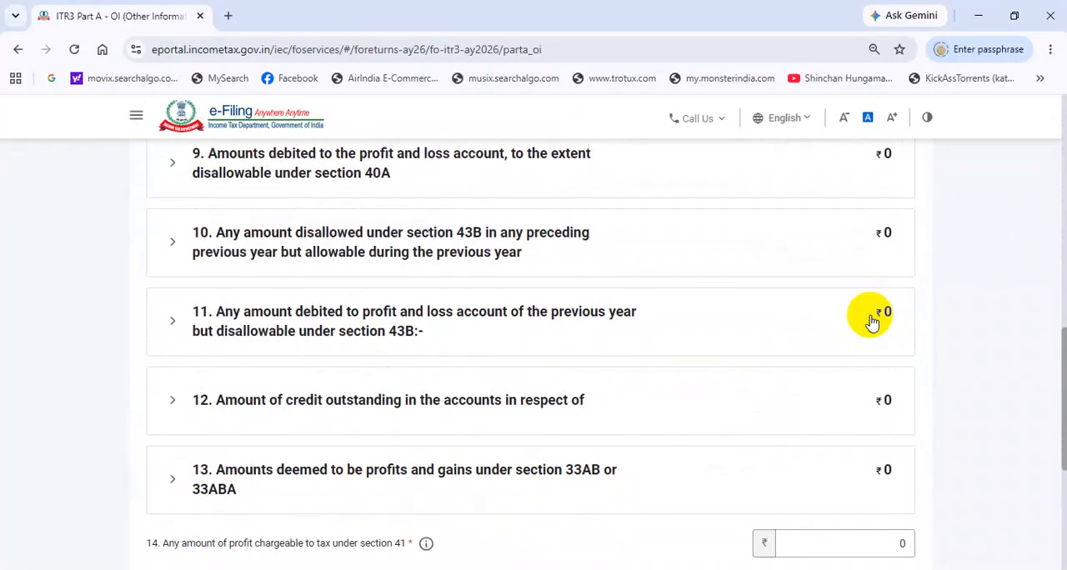
pyautogui.scroll(-2, 946, 358)
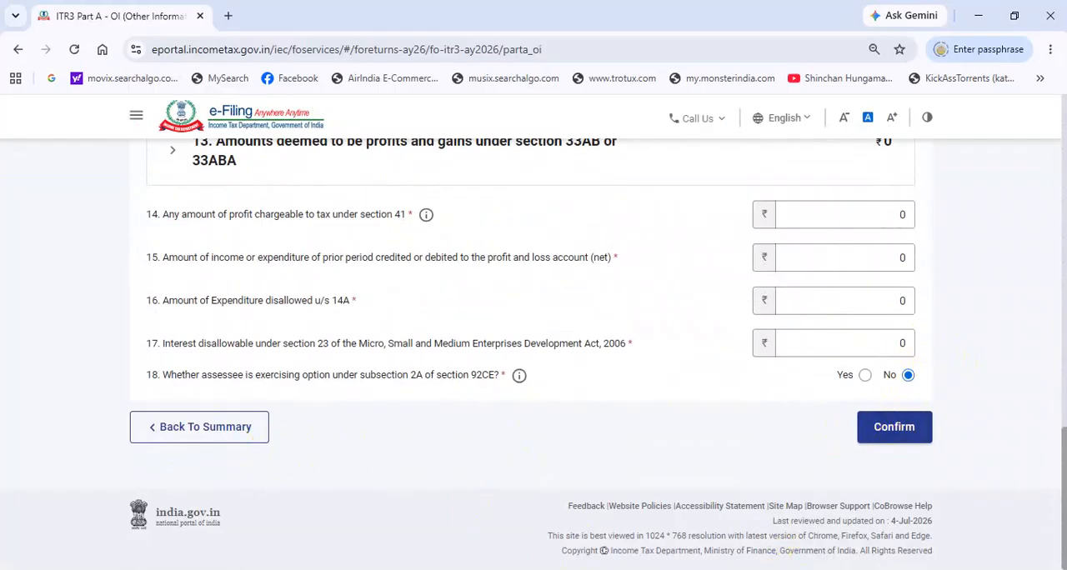
pyautogui.scroll(3, 433, 462)
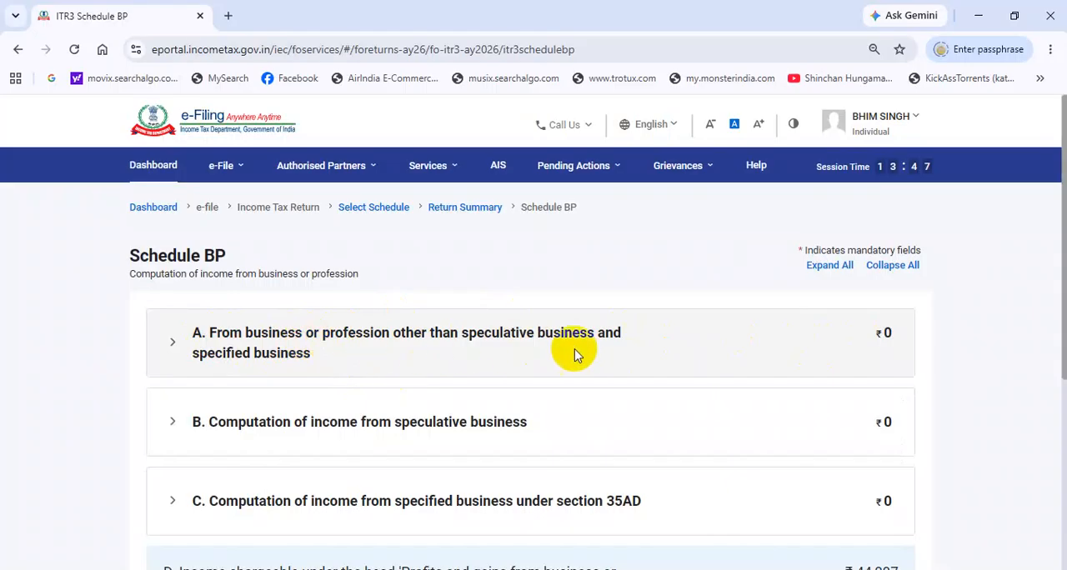
# Step: Check the income chargeable under Profits and gains from business or profession in Schedule BP and confirm the schedule
pyautogui.scroll(-4, 805, 351)
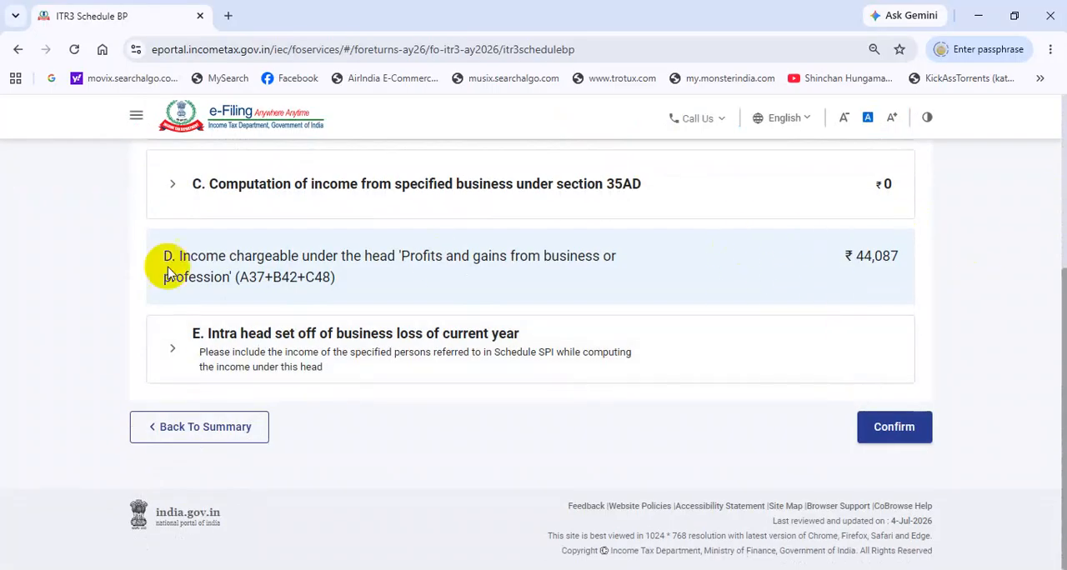
pyautogui.click(889, 436)
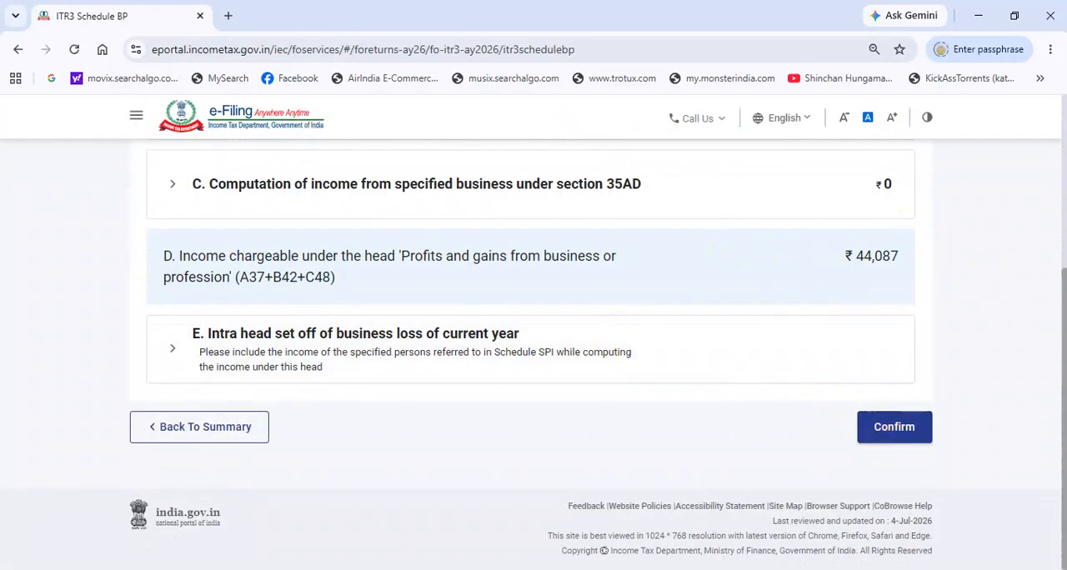
pyautogui.click(897, 422)
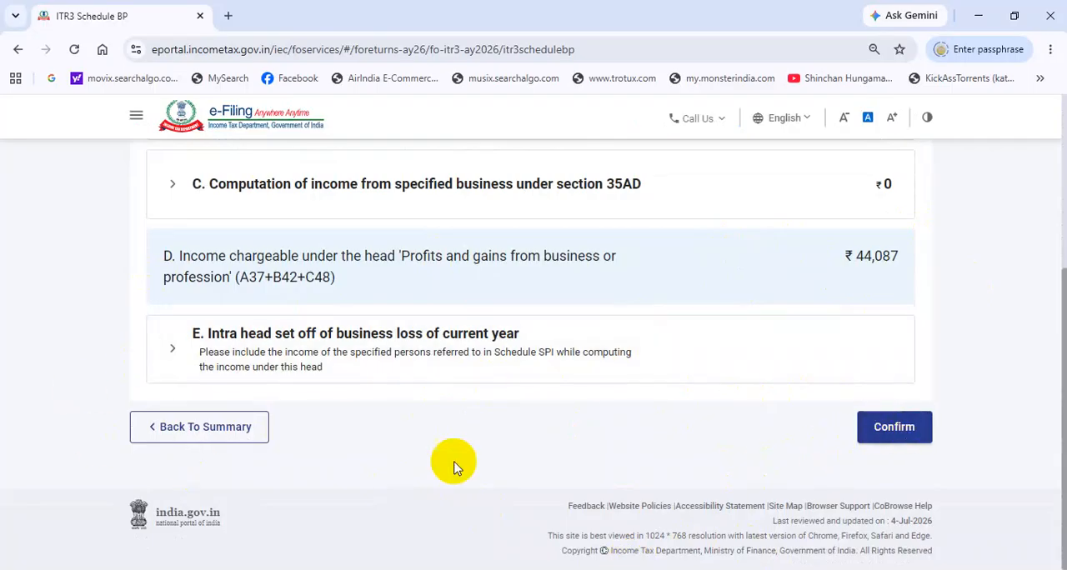
pyautogui.click(894, 427)
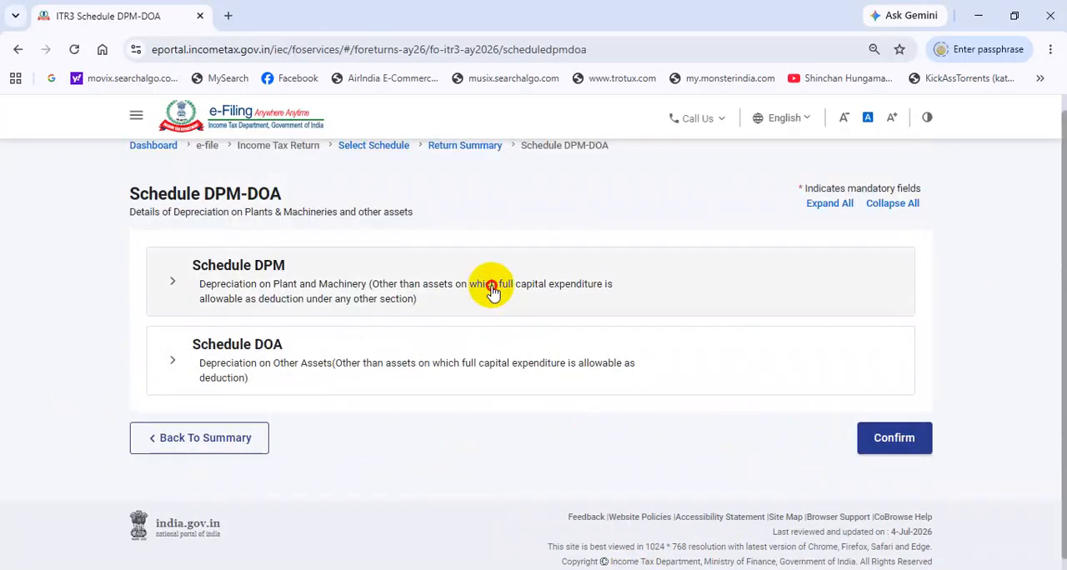
# Step: Expand Schedule DPM and examine the opening value, depreciation and closing written down value of the 40% plant and machinery block
pyautogui.click(488, 289)
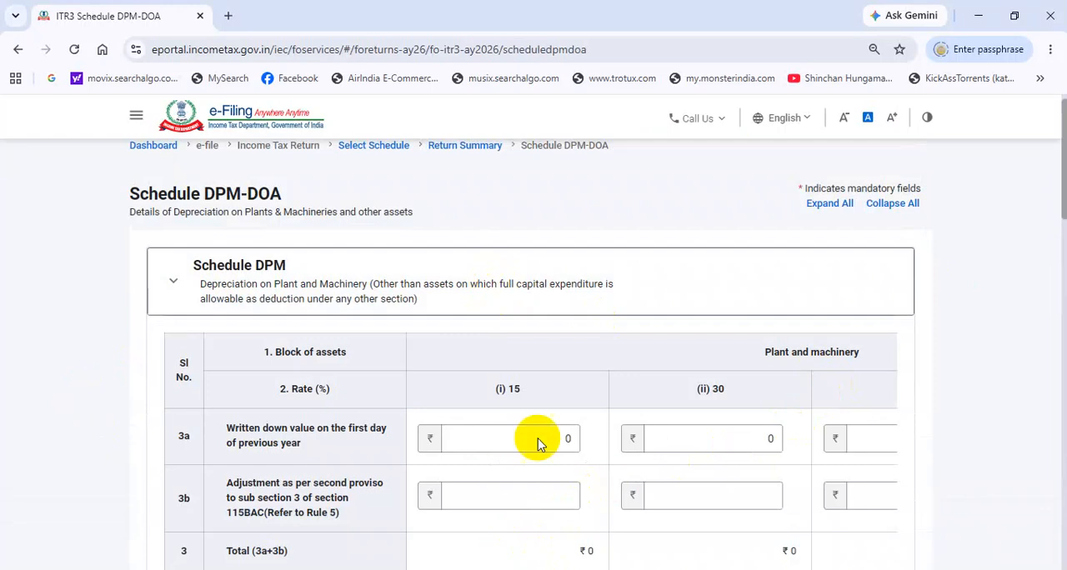
pyautogui.click(726, 439)
pyautogui.click(848, 442)
pyautogui.scroll(-10, 708, 417)
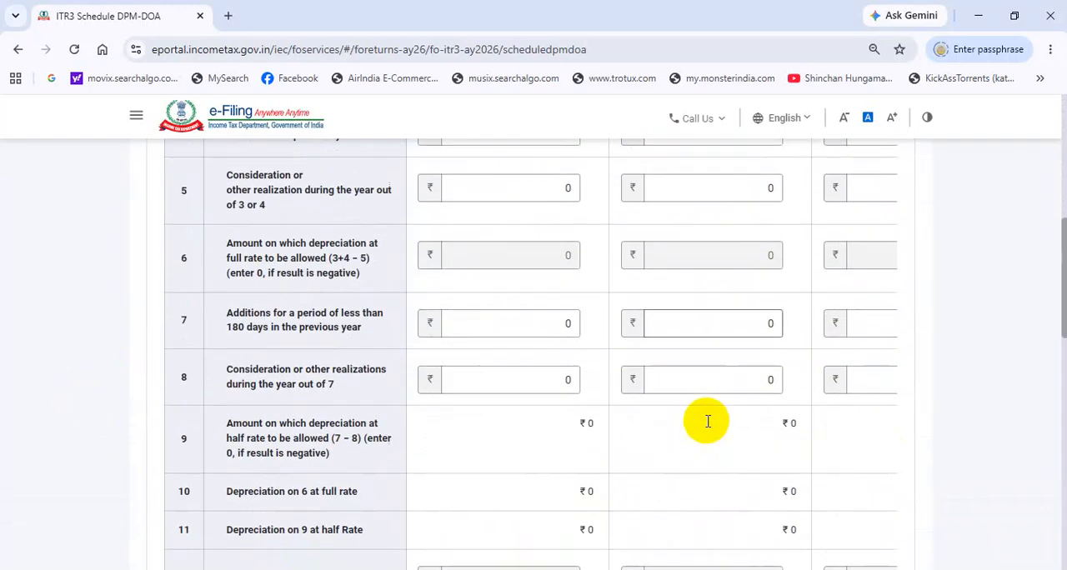
pyautogui.scroll(-10, 707, 421)
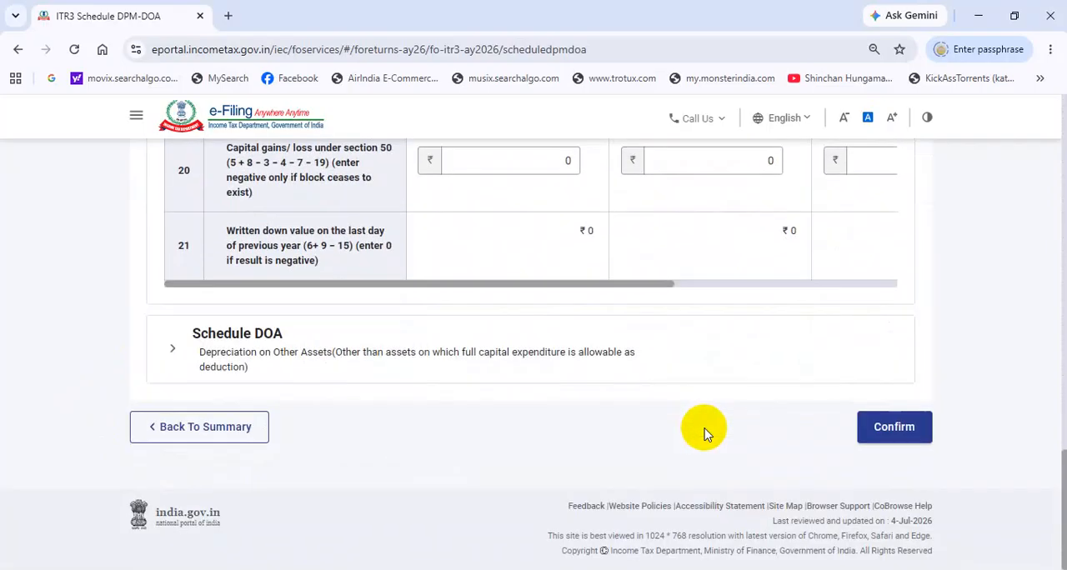
pyautogui.moveTo(653, 287); pyautogui.dragTo(886, 308)
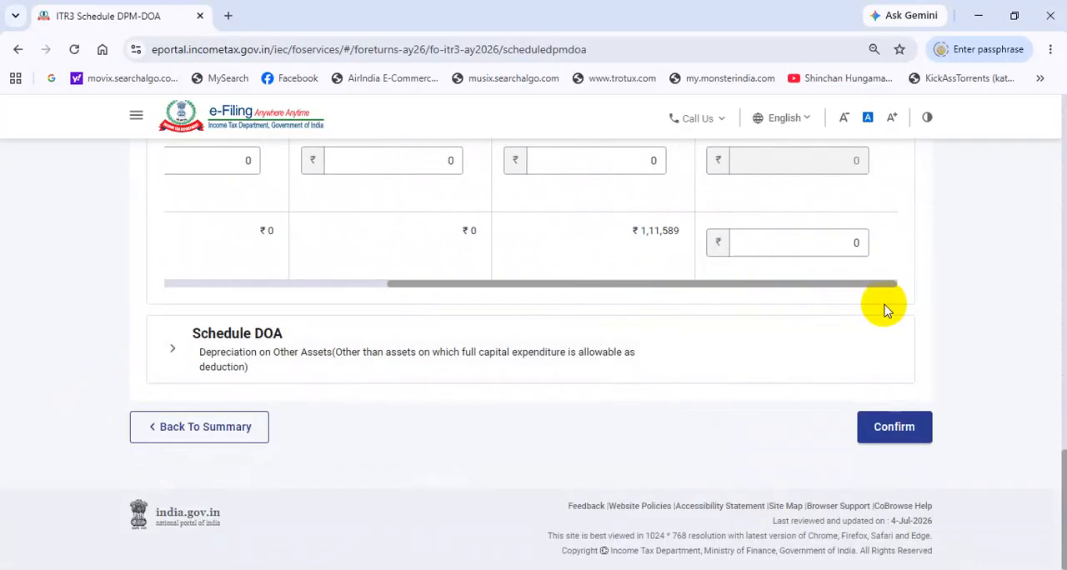
pyautogui.scroll(5, 883, 310)
pyautogui.scroll(10, 886, 312)
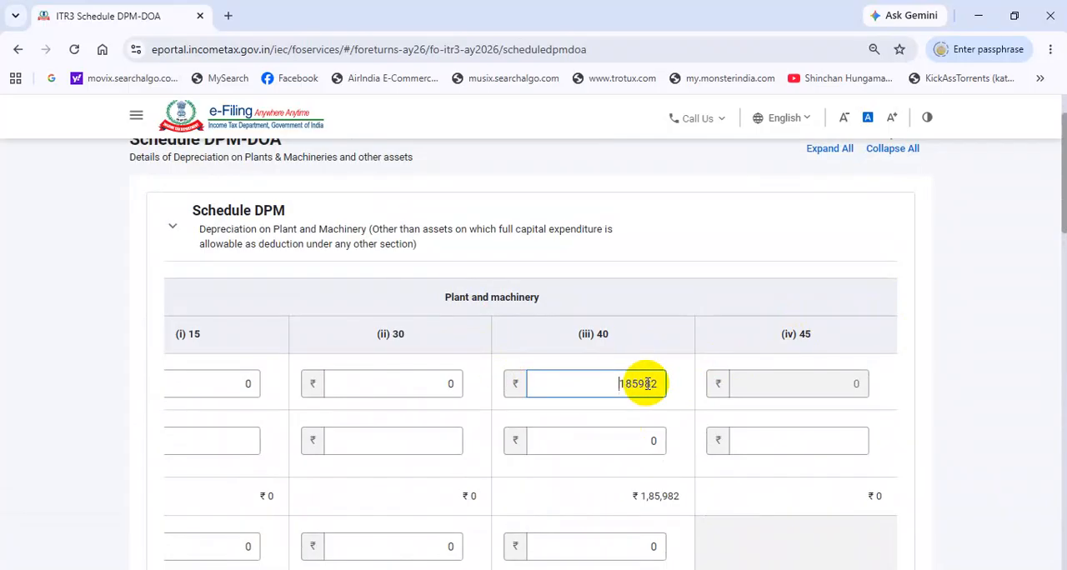
pyautogui.scroll(-4, 647, 383)
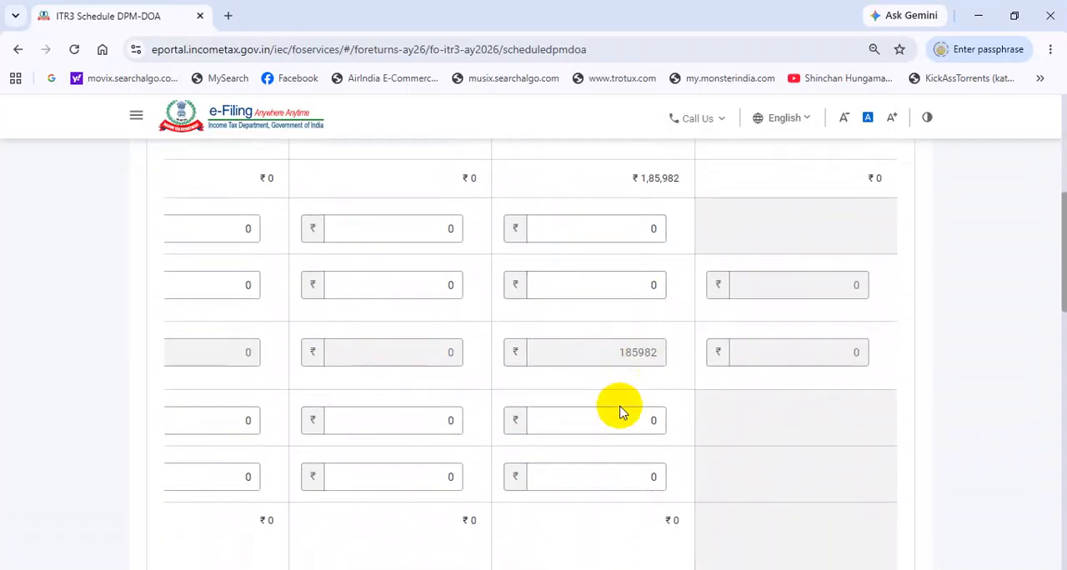
pyautogui.scroll(-2, 621, 409)
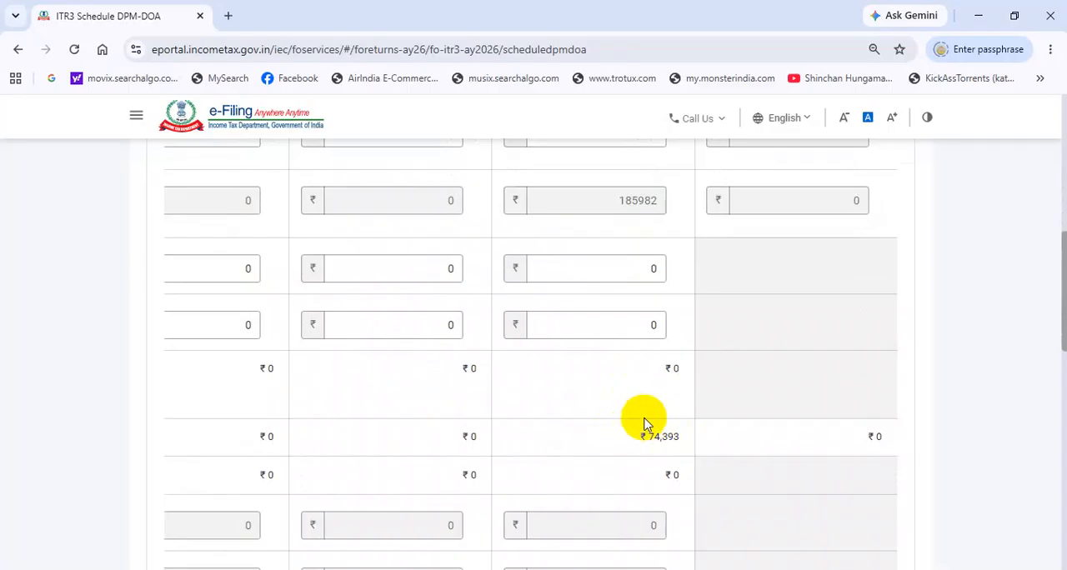
pyautogui.scroll(-4, 643, 394)
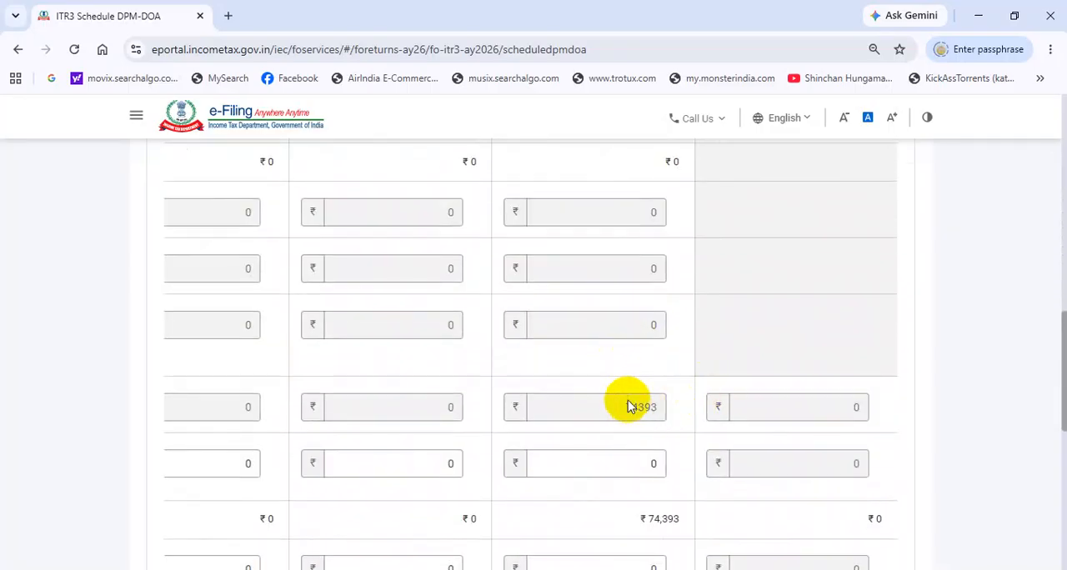
pyautogui.scroll(-5, 681, 386)
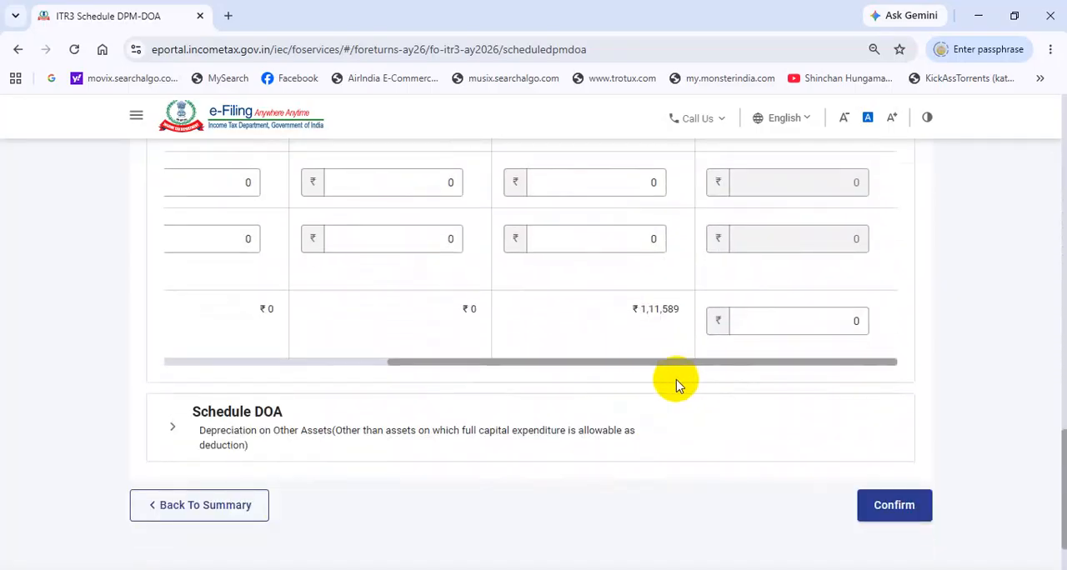
# Step: Expand Schedule DOA and examine the depreciation on furniture and fittings at 10% and intangible assets at 25%
pyautogui.click(241, 411)
pyautogui.scroll(-15, 598, 492)
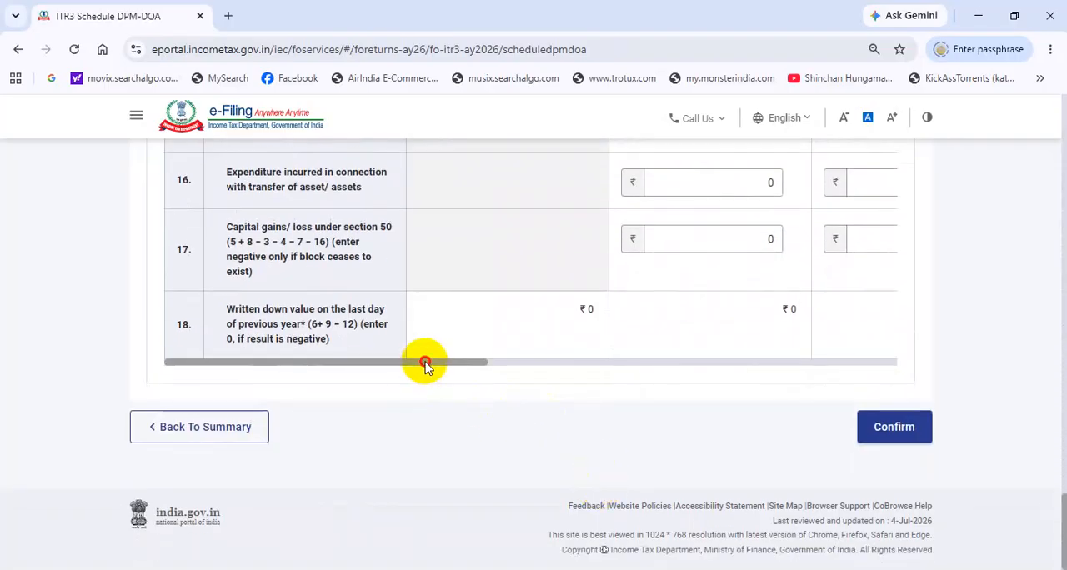
pyautogui.moveTo(425, 364); pyautogui.dragTo(812, 395)
pyautogui.scroll(5, 720, 334)
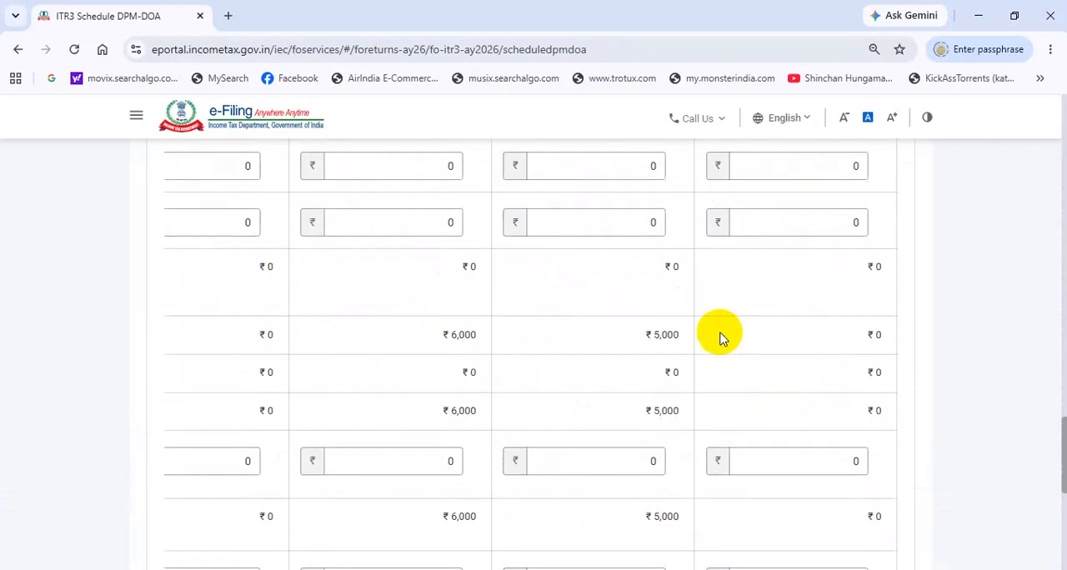
pyautogui.scroll(3, 719, 334)
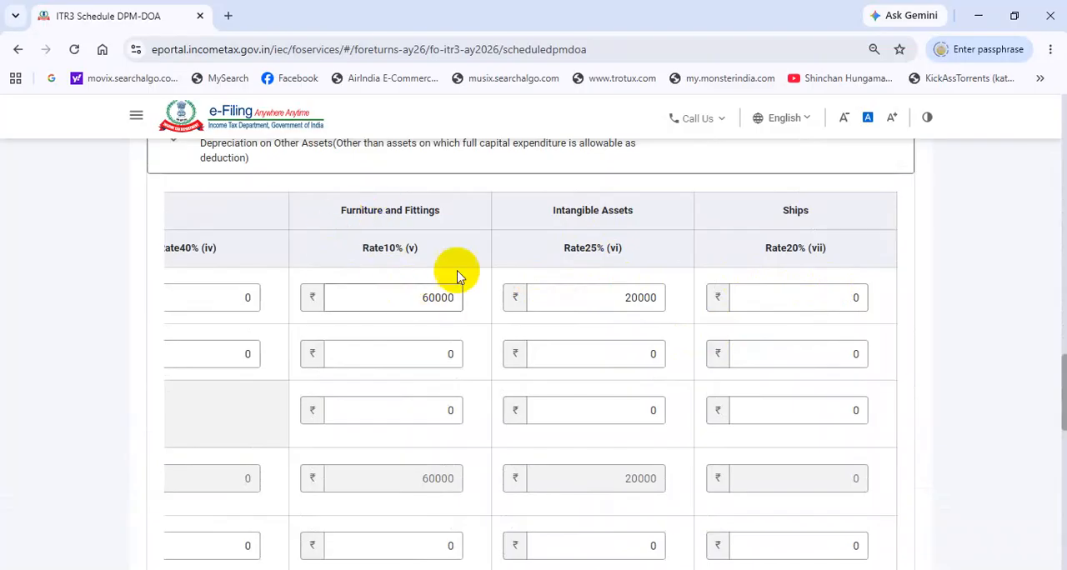
pyautogui.scroll(-2, 453, 469)
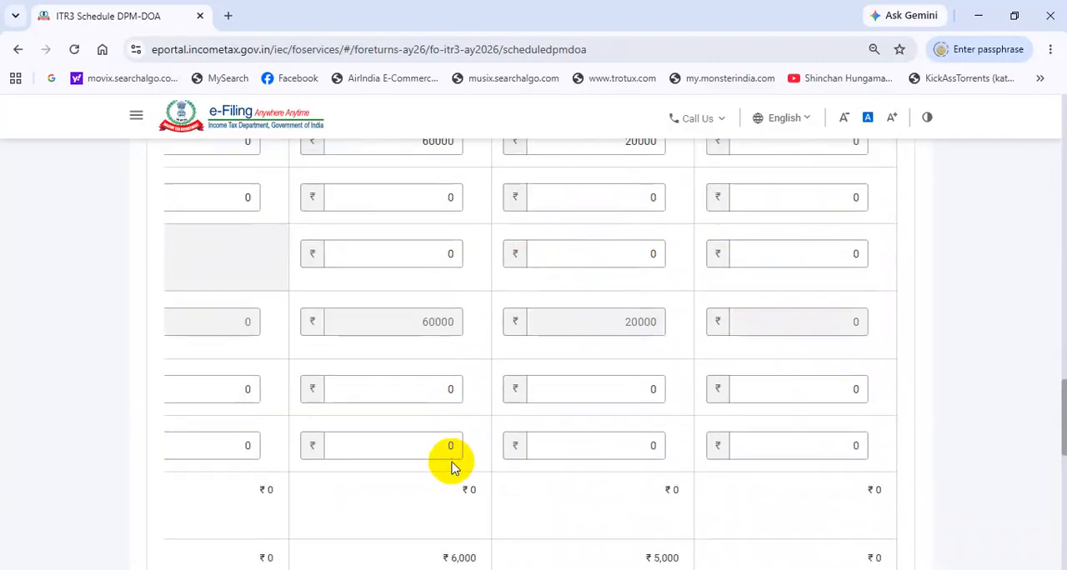
pyautogui.scroll(-4, 452, 465)
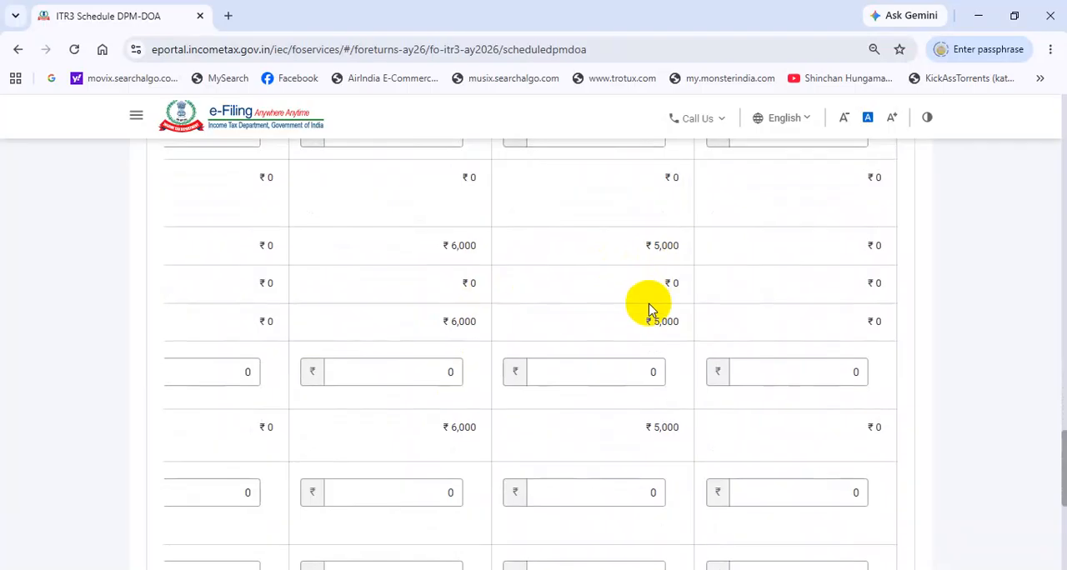
pyautogui.scroll(3, 651, 308)
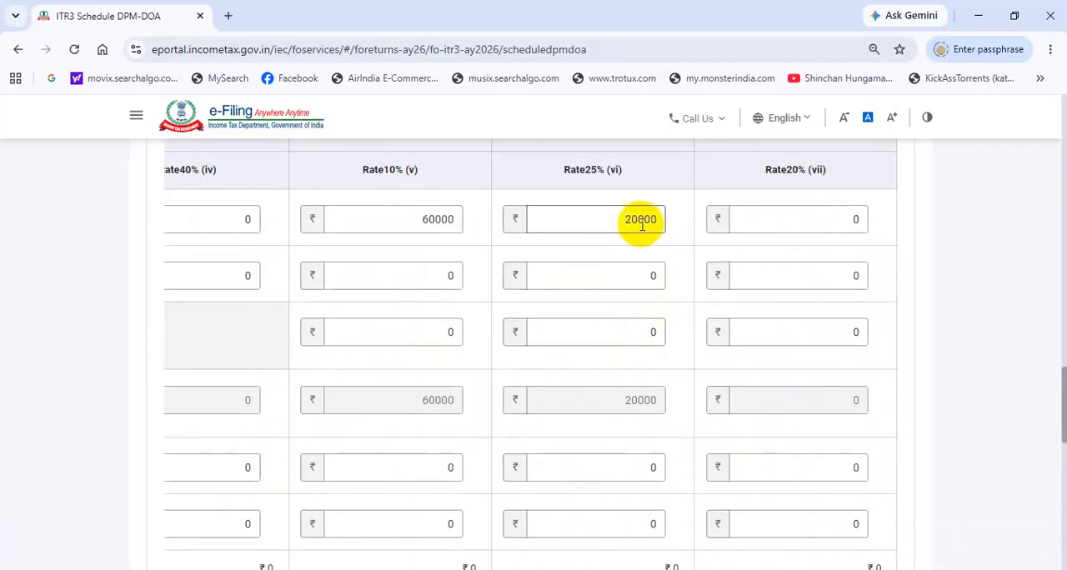
# Step: Recheck the 40% plant and machinery block in Schedule DPM and confirm the DPM-DOA schedule
pyautogui.scroll(4, 624, 248)
pyautogui.scroll(-4, 622, 275)
pyautogui.scroll(12, 620, 290)
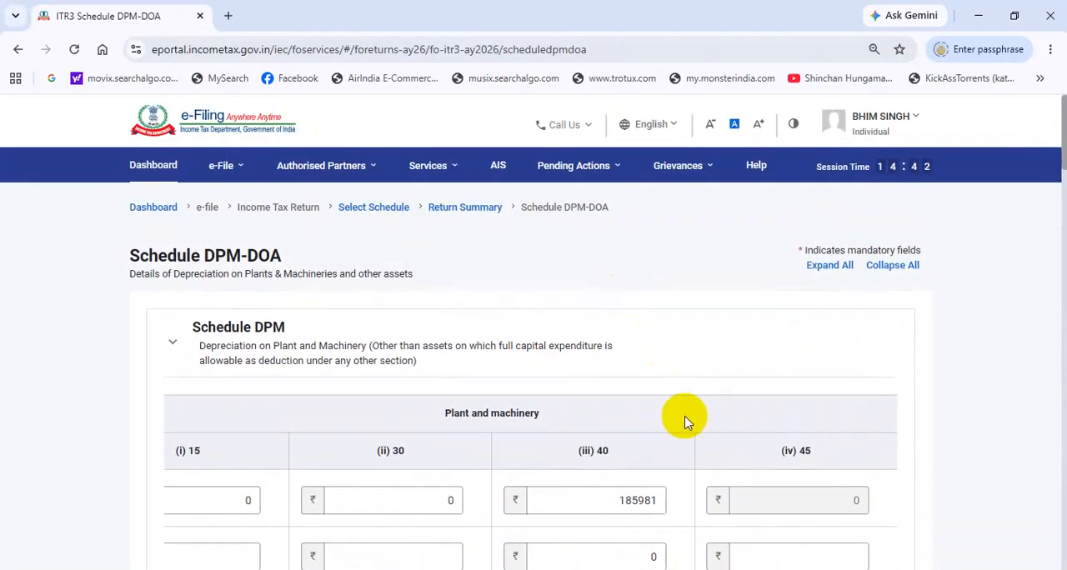
pyautogui.scroll(-3, 626, 454)
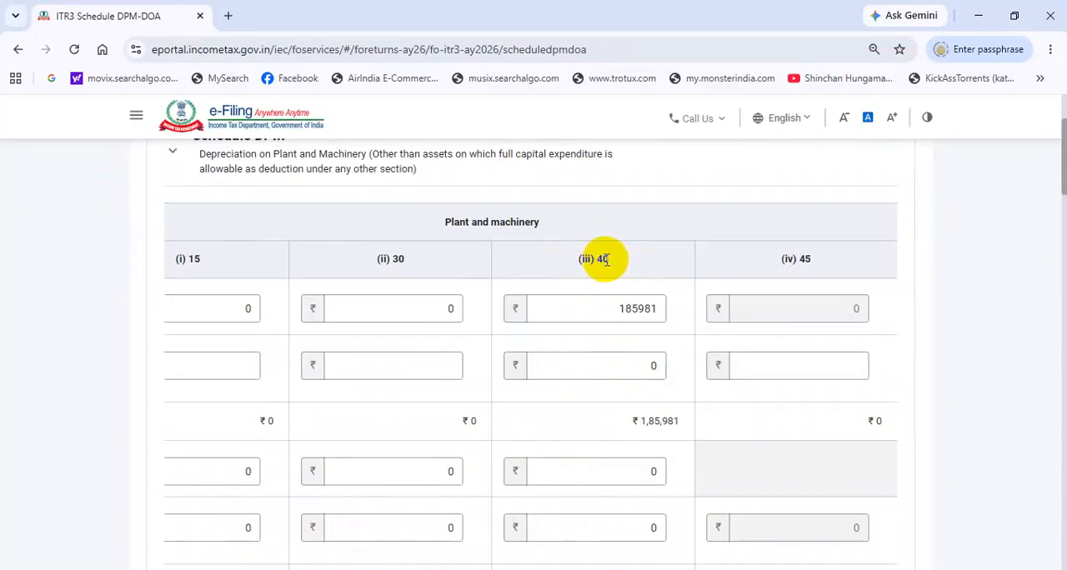
pyautogui.scroll(-1, 623, 274)
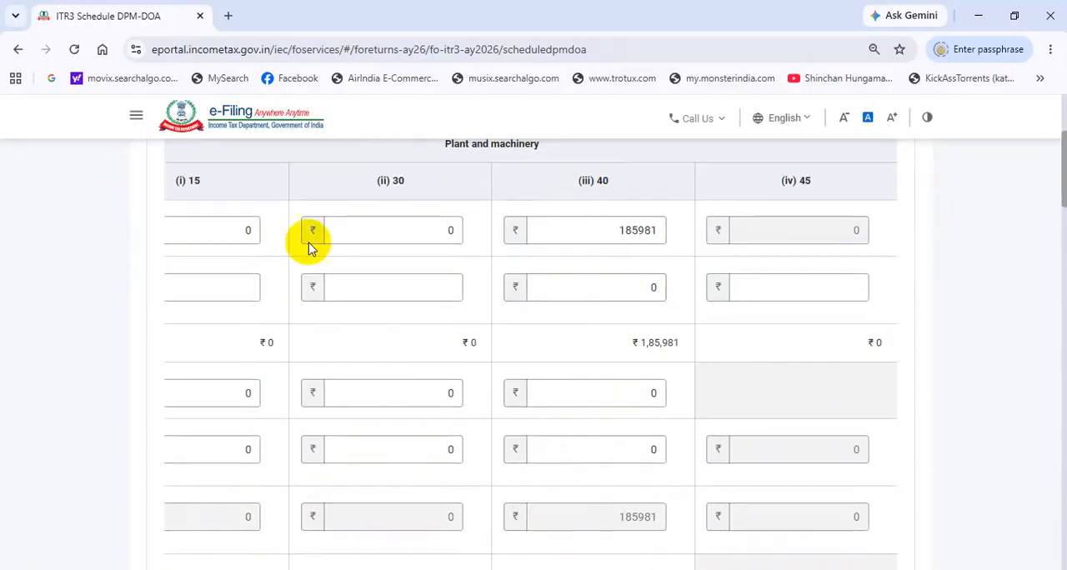
pyautogui.scroll(-7, 662, 270)
pyautogui.scroll(-12, 667, 271)
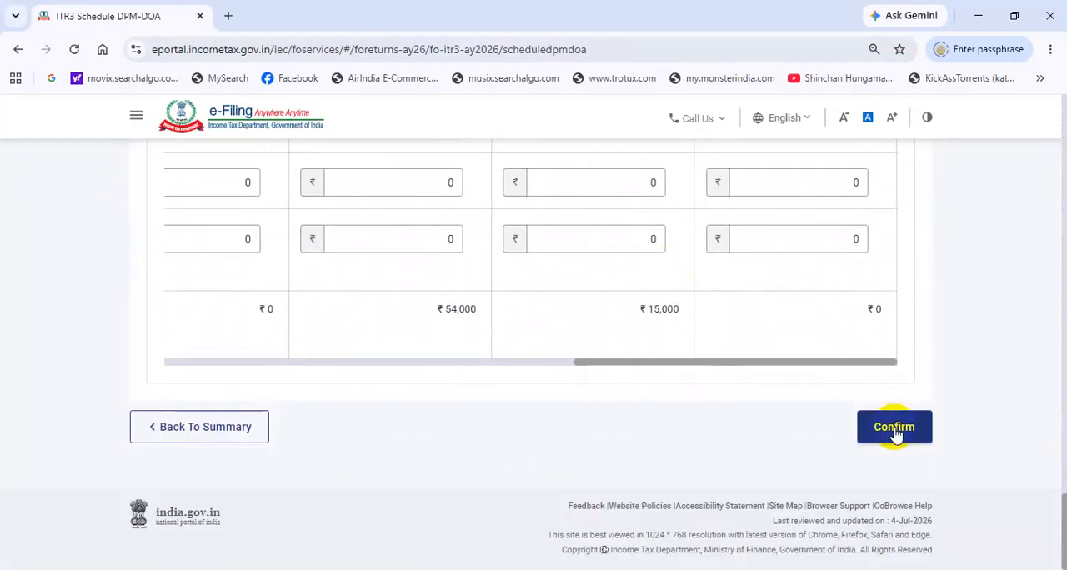
pyautogui.click(895, 430)
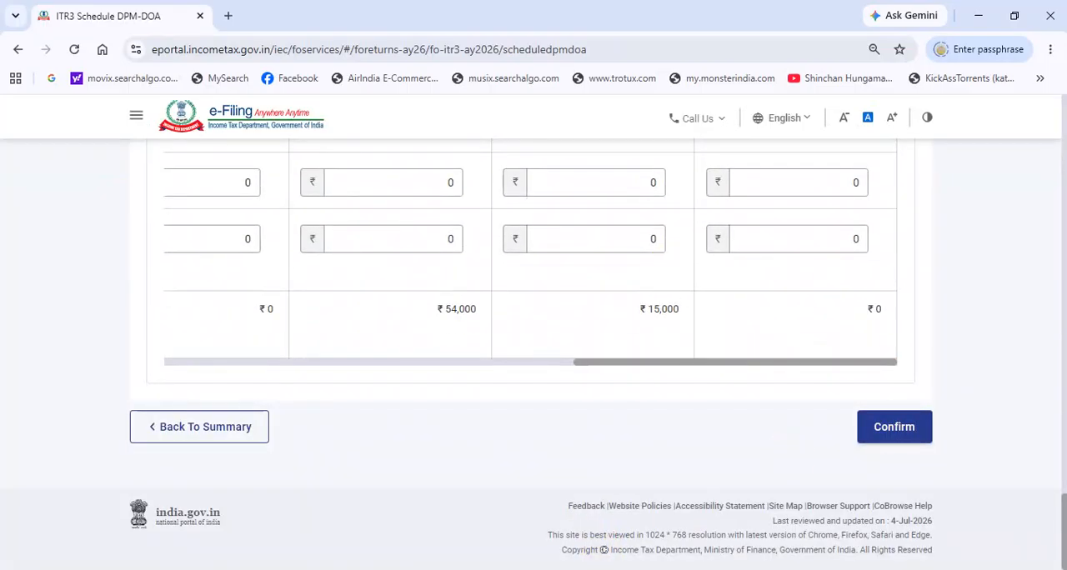
# Step: Open Schedule DEP, check the depreciation summary by asset class and the total depreciation, and confirm the schedule
pyautogui.click(269, 380)
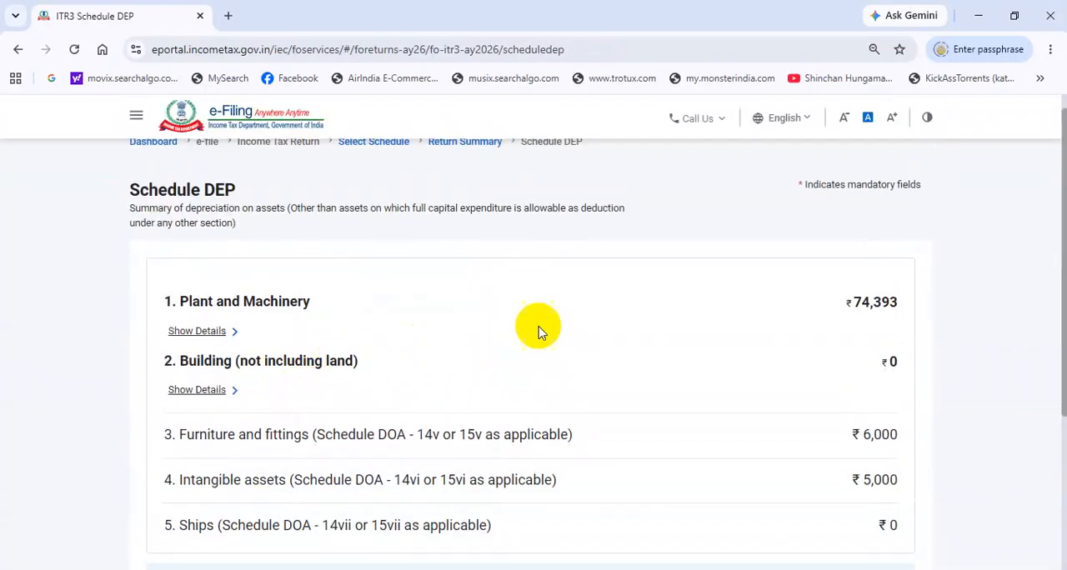
pyautogui.scroll(-3, 892, 321)
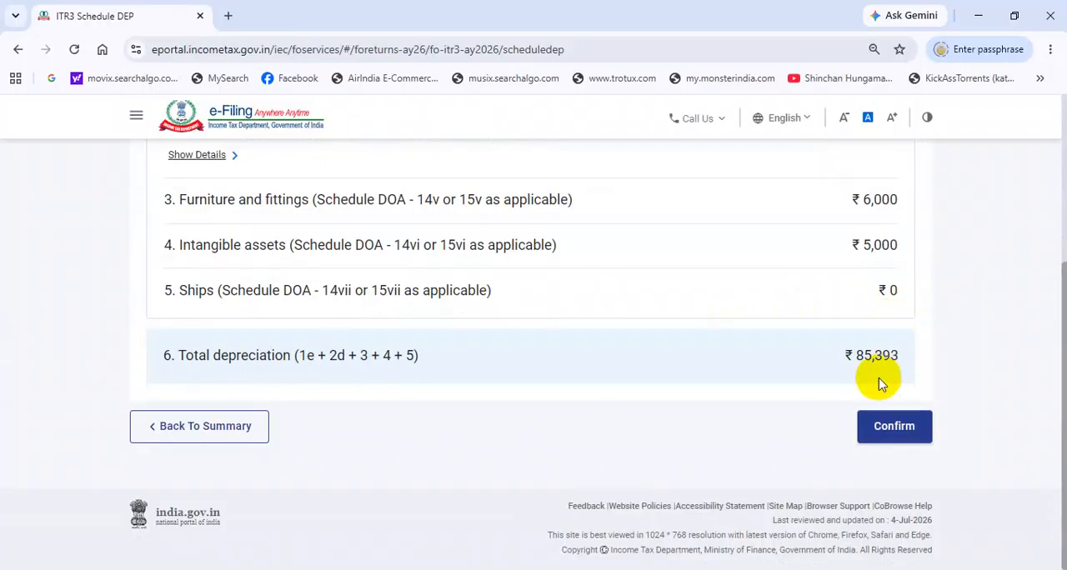
pyautogui.scroll(3, 862, 325)
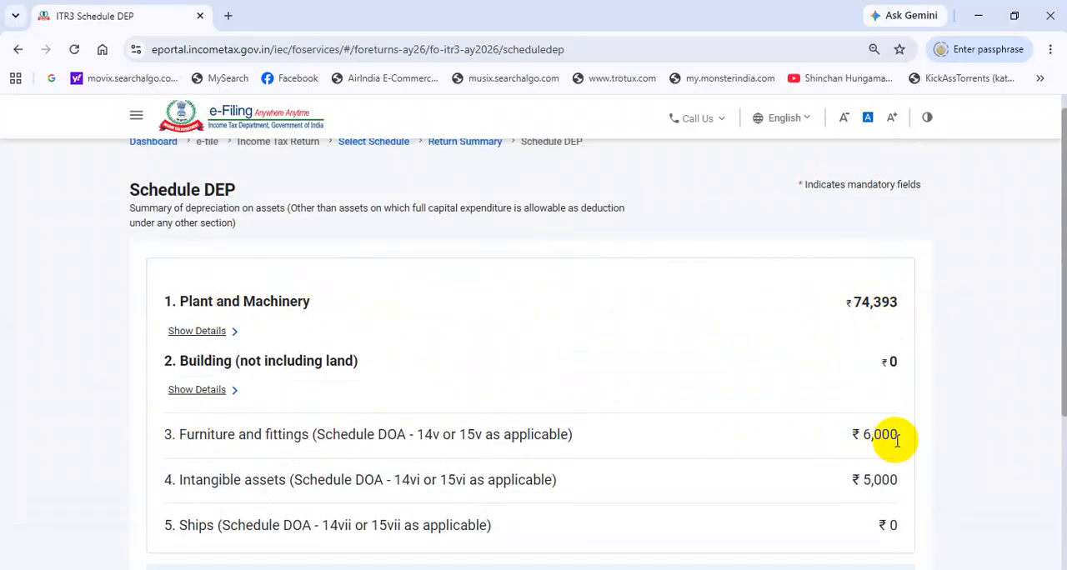
pyautogui.scroll(-1, 892, 437)
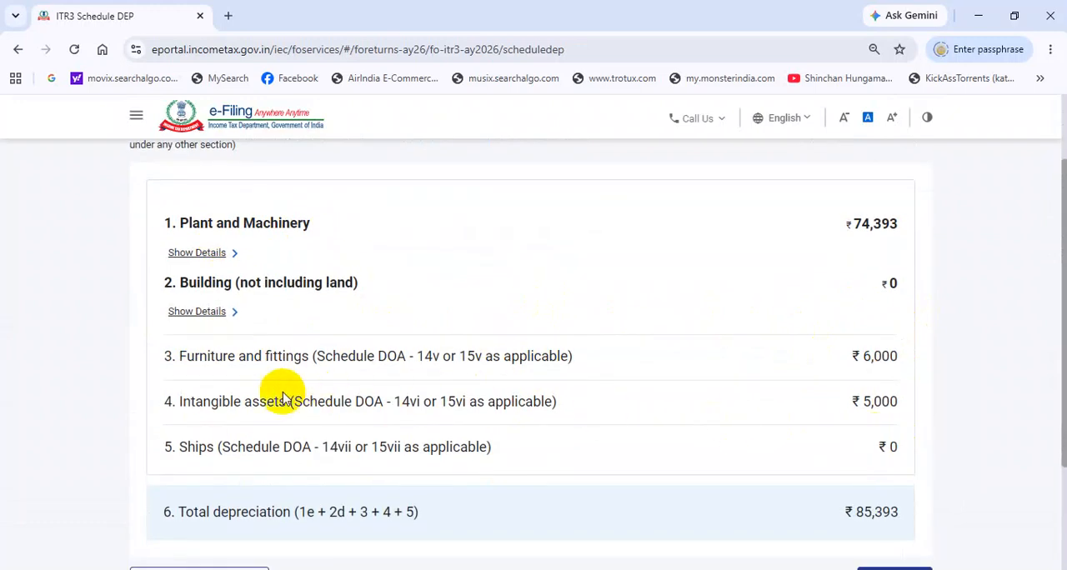
pyautogui.scroll(-2, 931, 410)
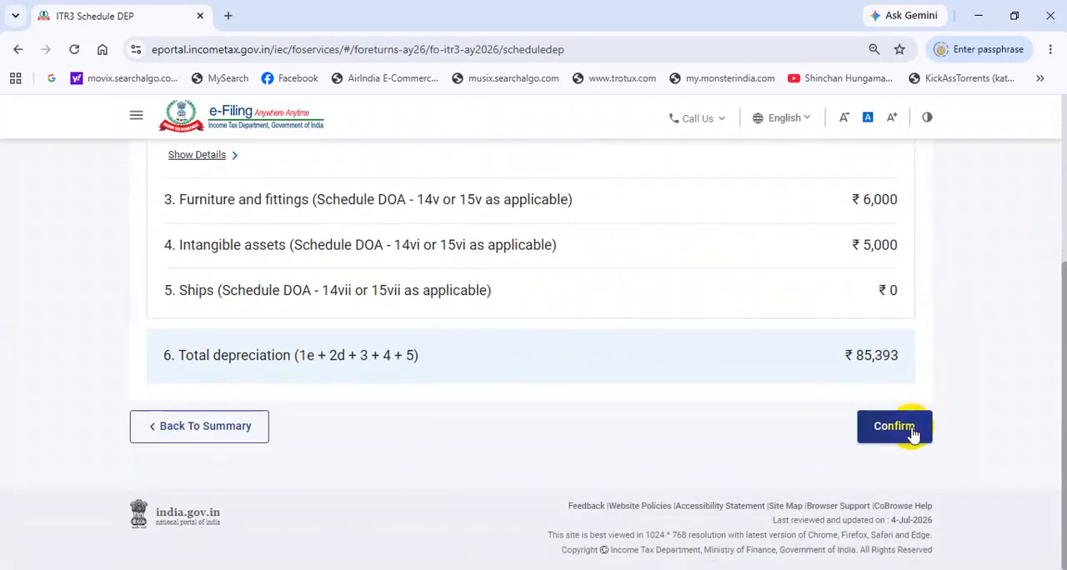
pyautogui.click(898, 438)
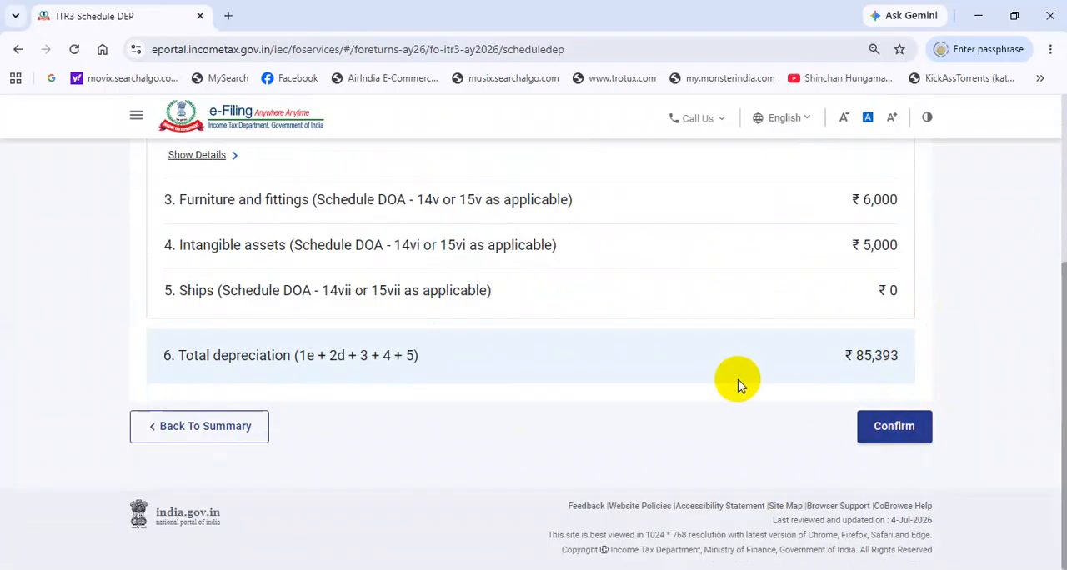
pyautogui.scroll(-3, 786, 329)
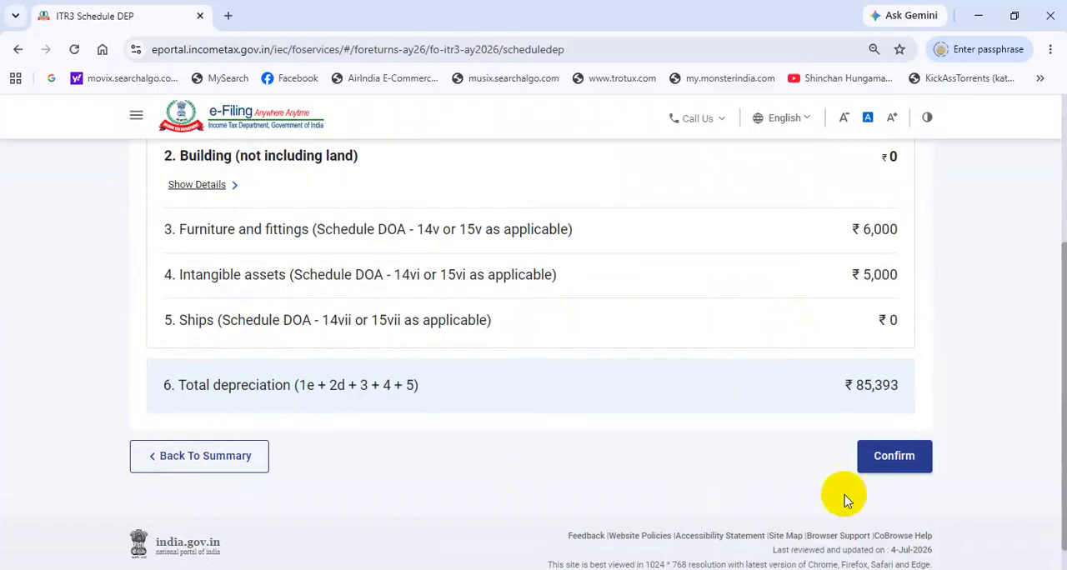
pyautogui.click(893, 456)
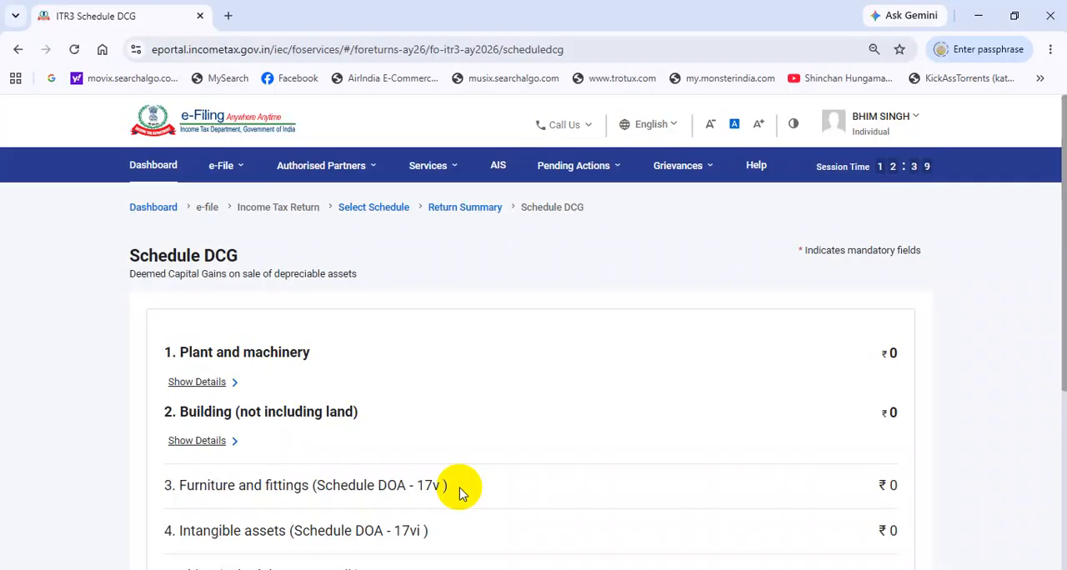
# Step: Check the deemed capital gains on sale of depreciable assets in Schedule DCG and confirm the schedule
pyautogui.scroll(-3, 480, 481)
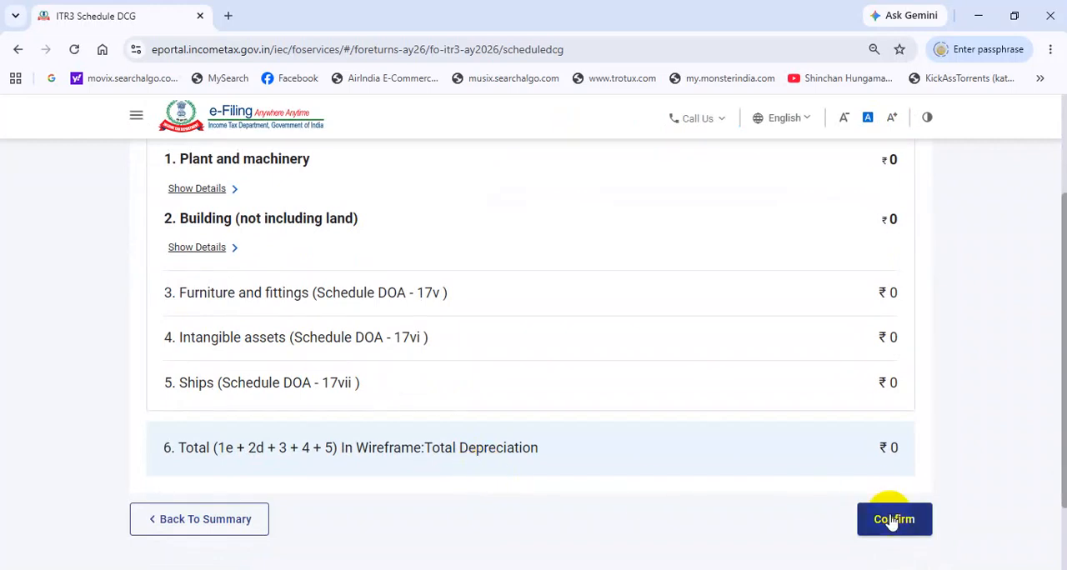
pyautogui.click(876, 521)
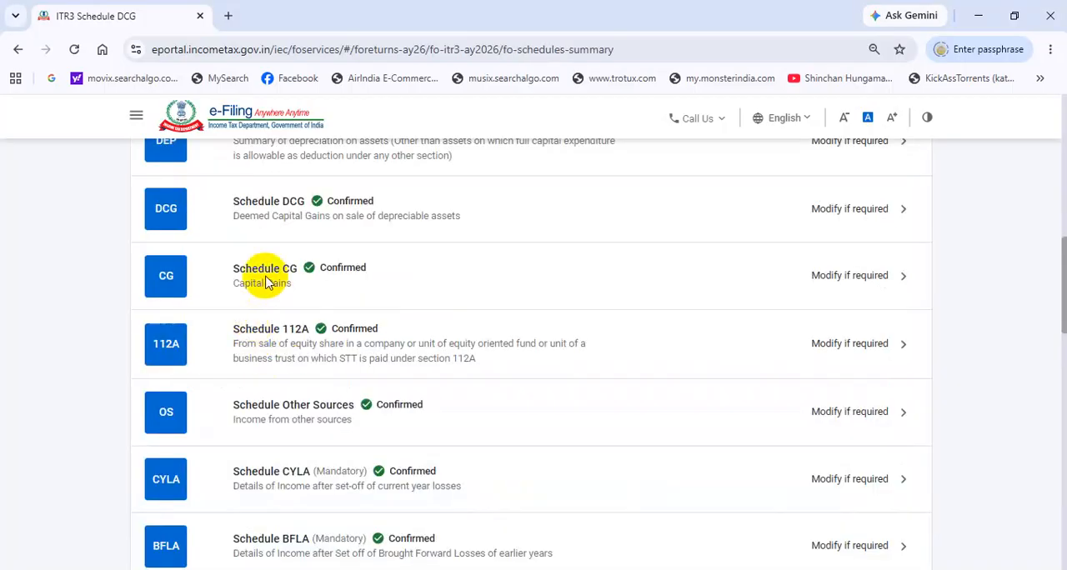
# Step: Open Schedule CG, dismiss its notice and look over the capital gains sections and the income chargeable under the head Capital Gains
pyautogui.click(284, 281)
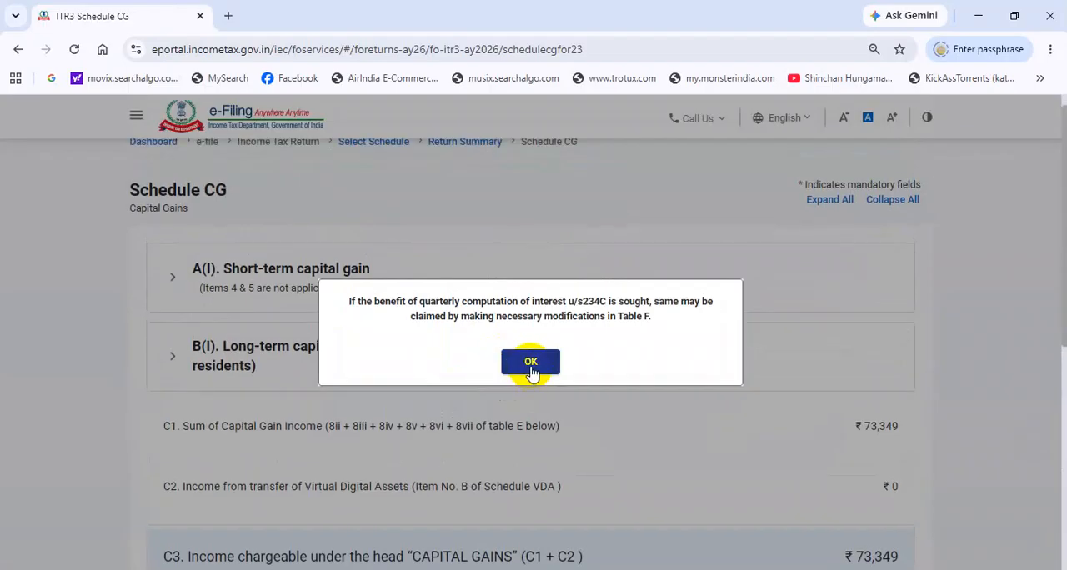
pyautogui.click(531, 367)
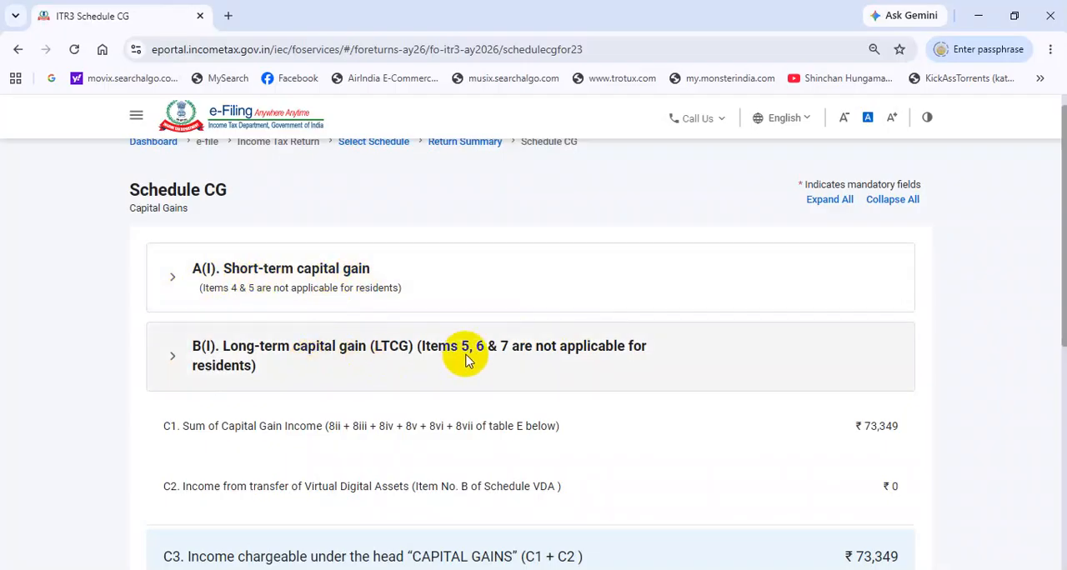
pyautogui.scroll(-2, 465, 357)
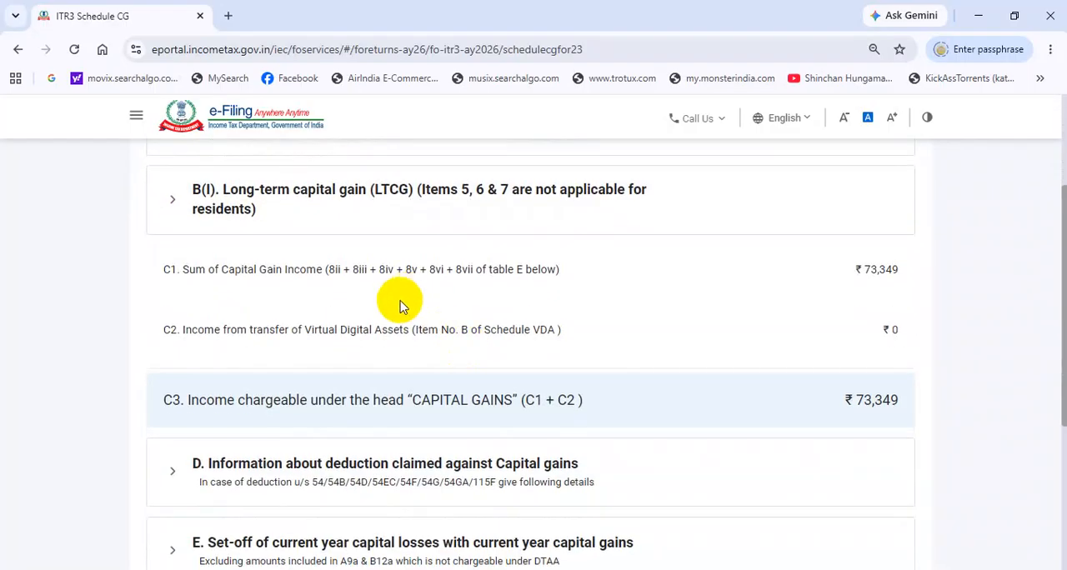
pyautogui.scroll(-1, 388, 312)
pyautogui.scroll(-2, 630, 329)
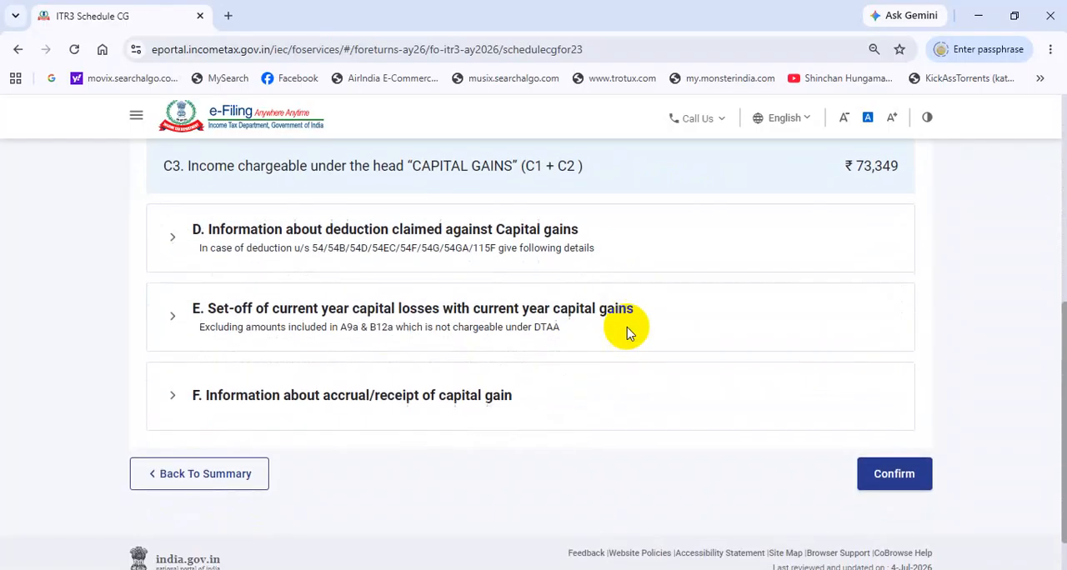
pyautogui.scroll(5, 550, 313)
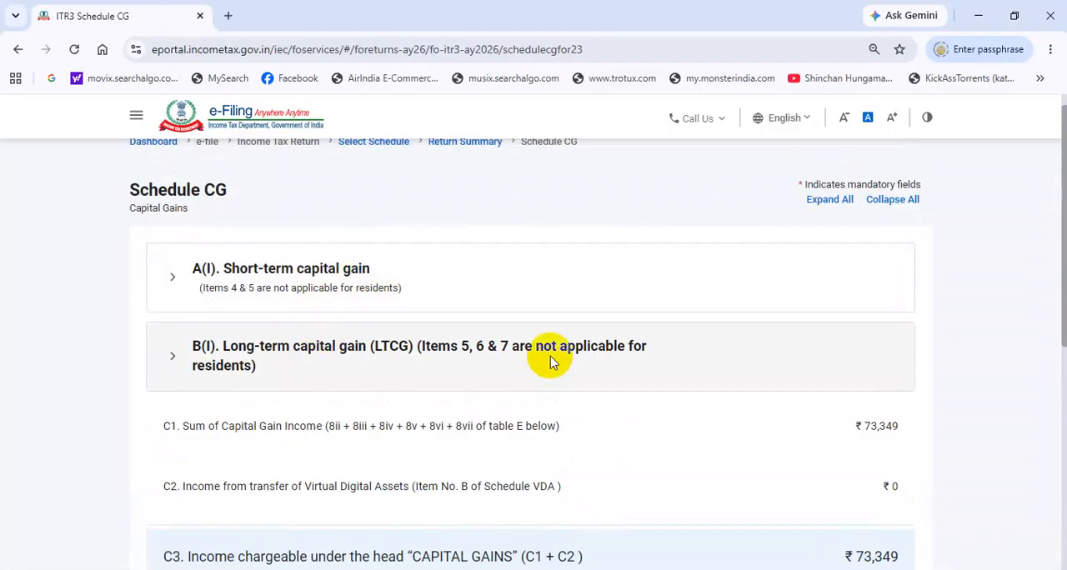
pyautogui.scroll(-3, 550, 356)
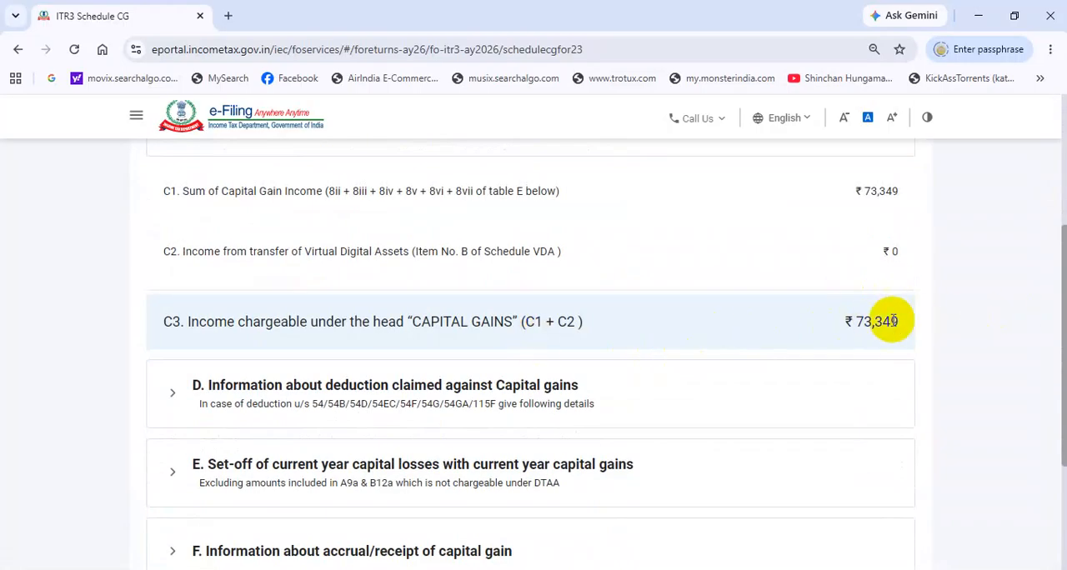
pyautogui.scroll(-1, 892, 321)
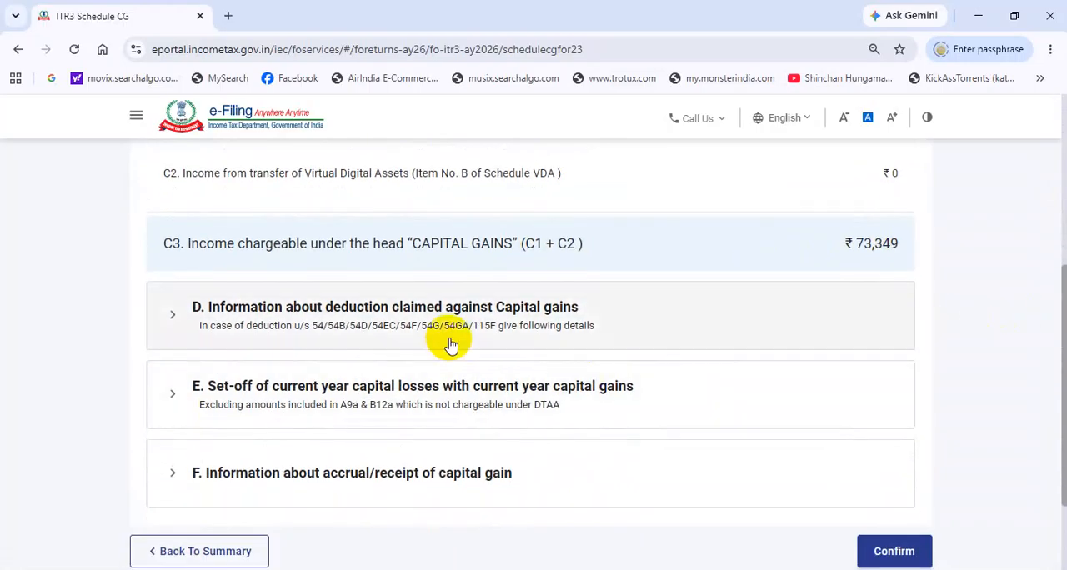
pyautogui.scroll(3, 572, 471)
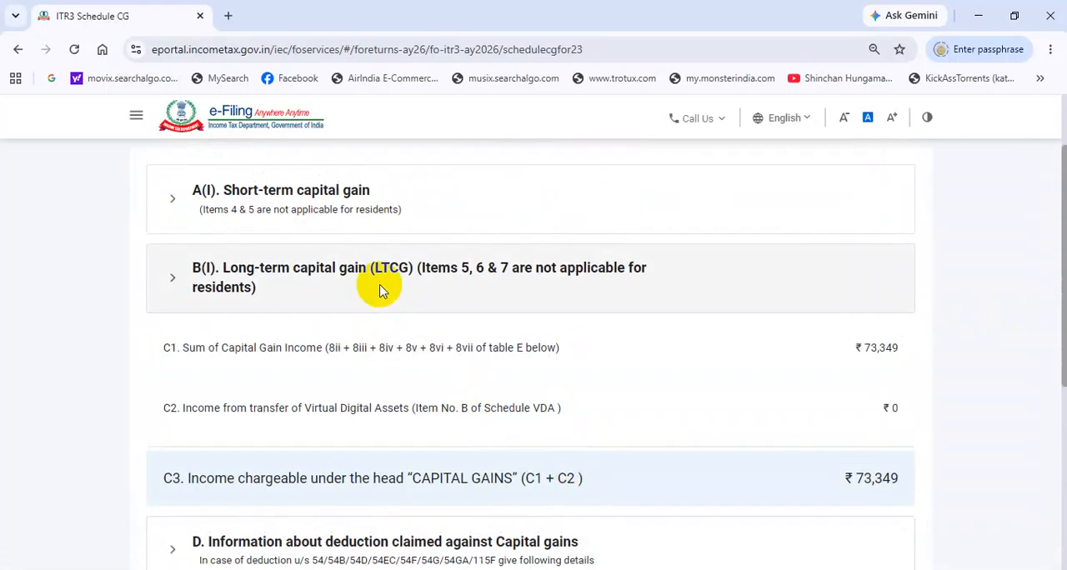
pyautogui.scroll(1, 350, 250)
# Step: Expand the short-term capital gain section and examine the section 111A entry for sale of equity shares or equity-oriented mutual funds
pyautogui.click(338, 270)
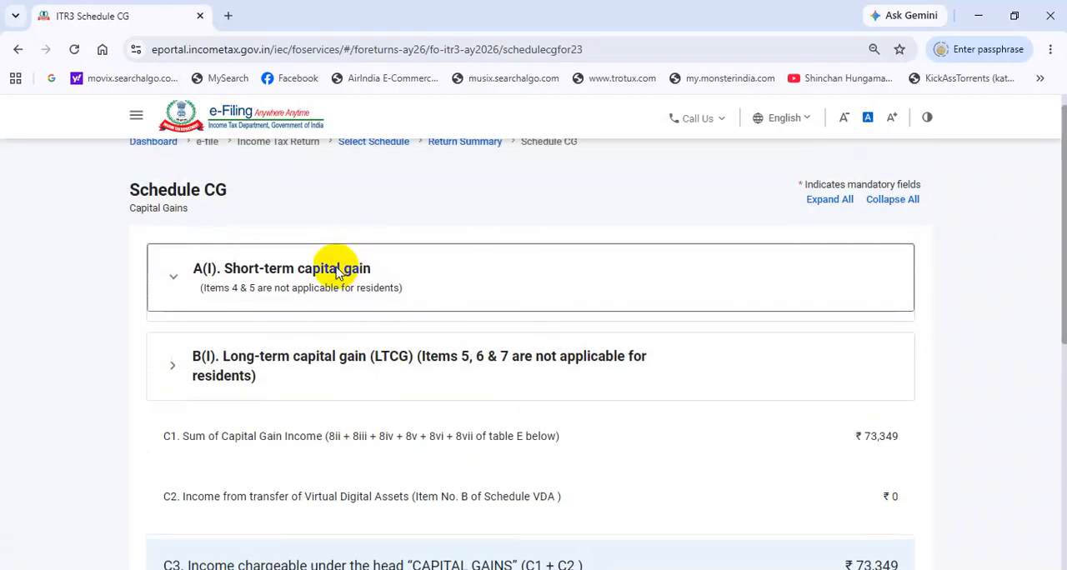
pyautogui.scroll(-2, 370, 367)
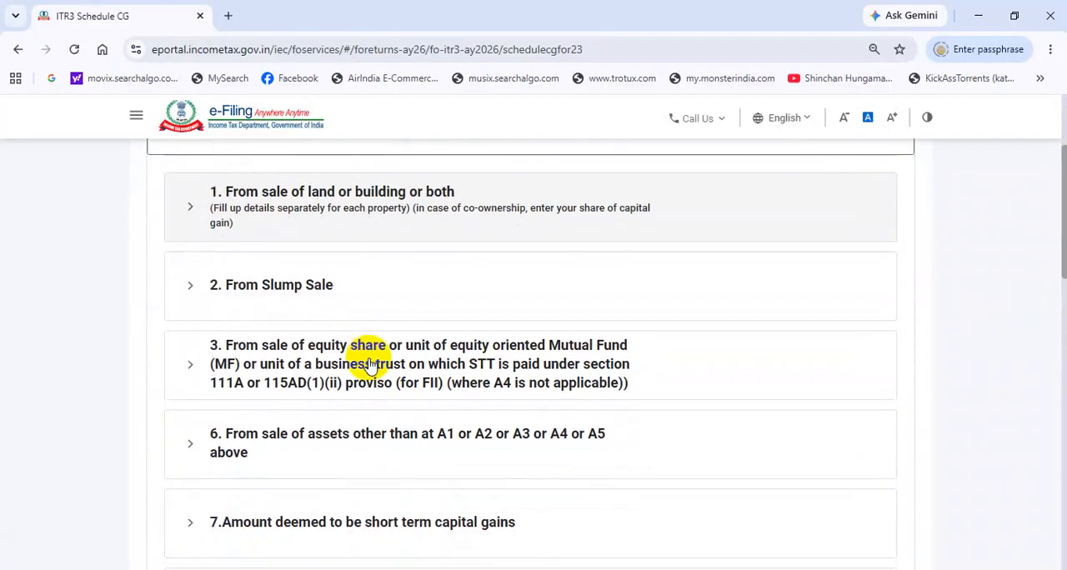
pyautogui.click(379, 365)
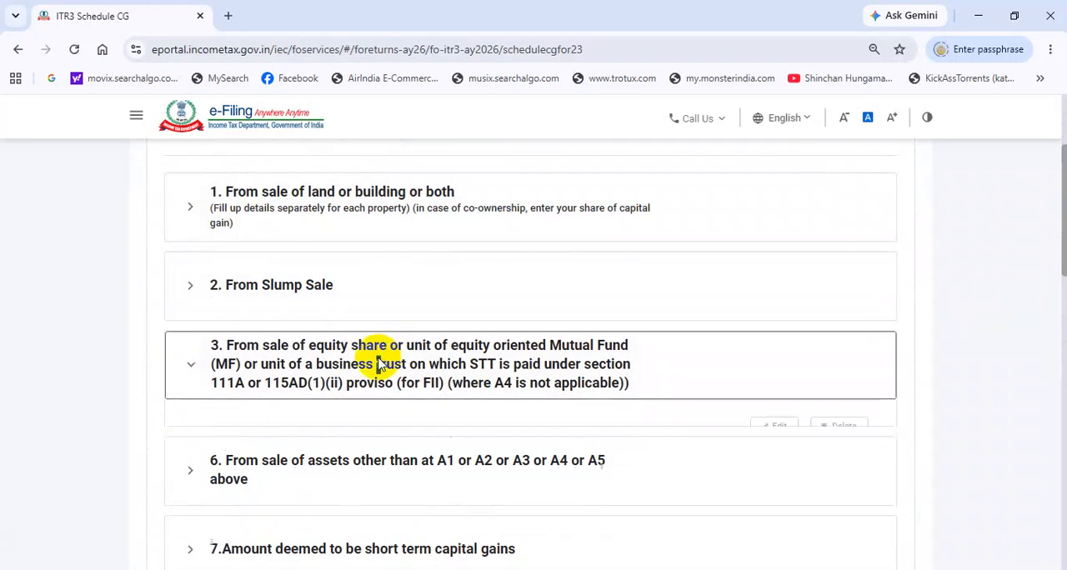
pyautogui.scroll(-2, 638, 433)
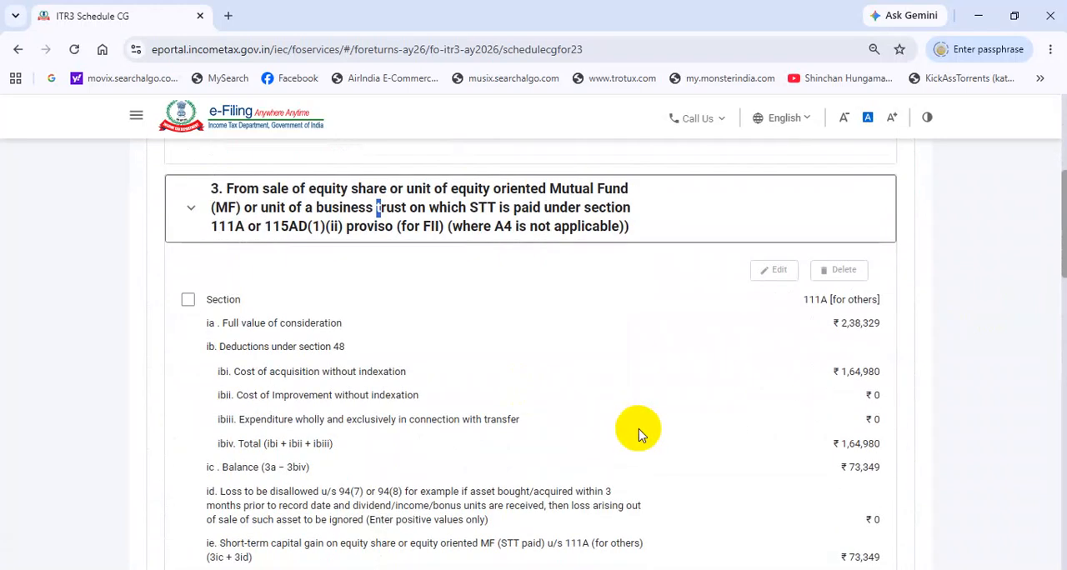
pyautogui.scroll(-1, 635, 430)
pyautogui.scroll(-1, 693, 374)
pyautogui.scroll(2, 693, 374)
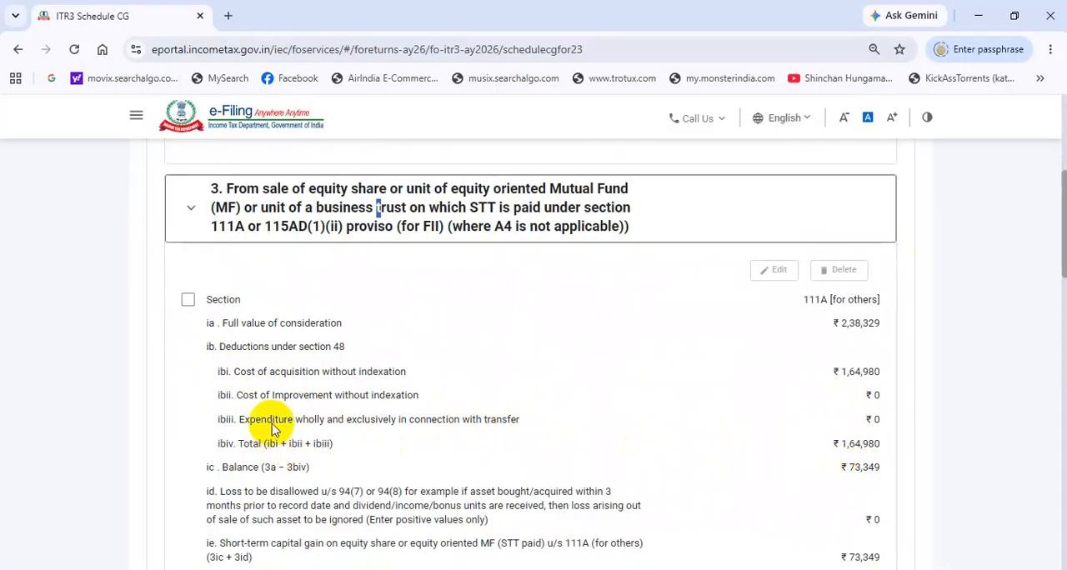
# Step: Check the transfer expenditure and the acquisition cost without indexation in the section 111A entry, and return to the schedules summary
pyautogui.moveTo(242, 419); pyautogui.dragTo(521, 424)
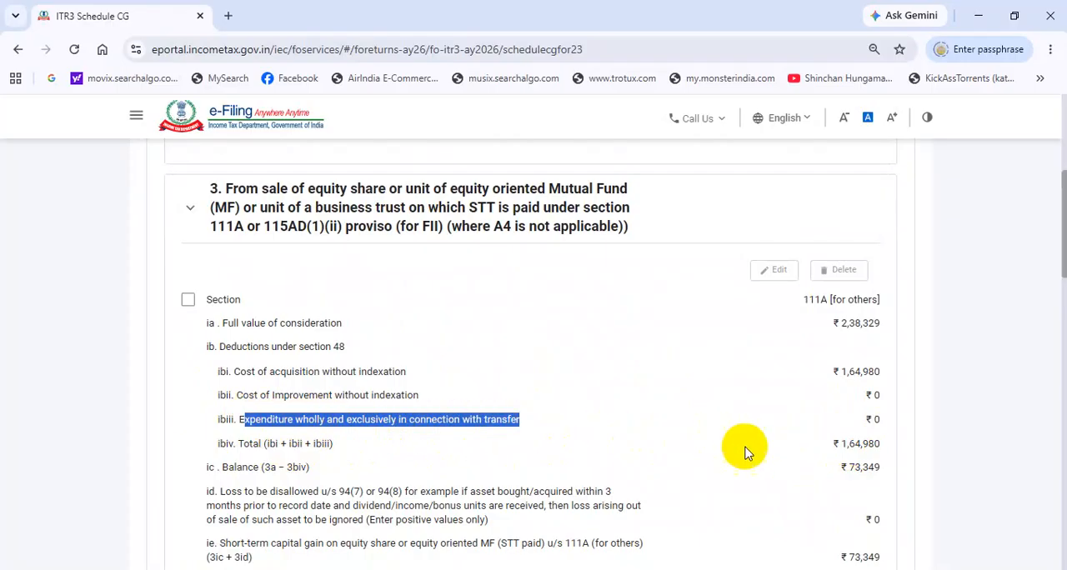
pyautogui.scroll(-1, 751, 450)
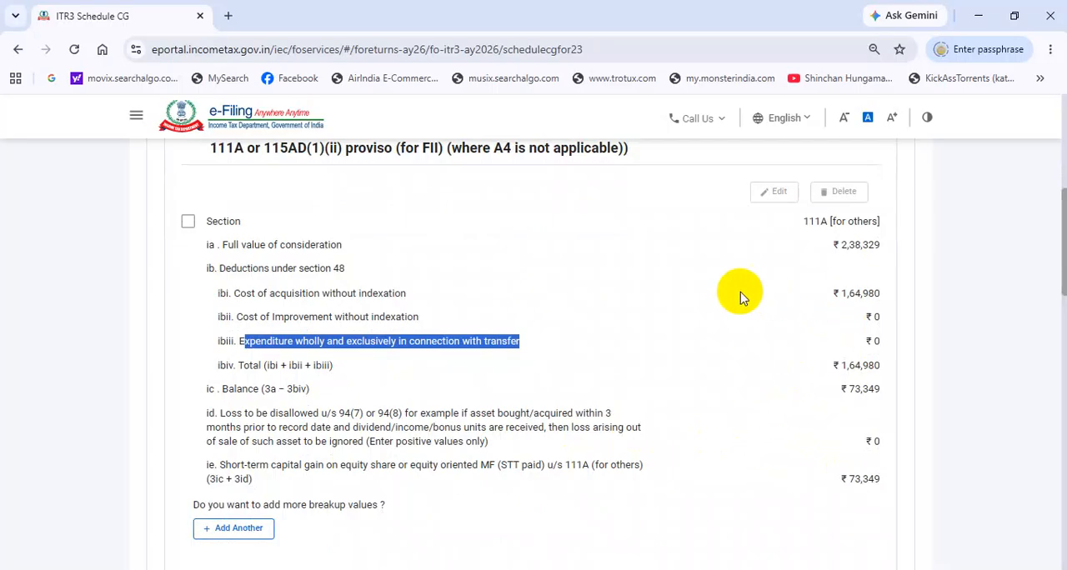
pyautogui.moveTo(257, 295); pyautogui.dragTo(406, 294)
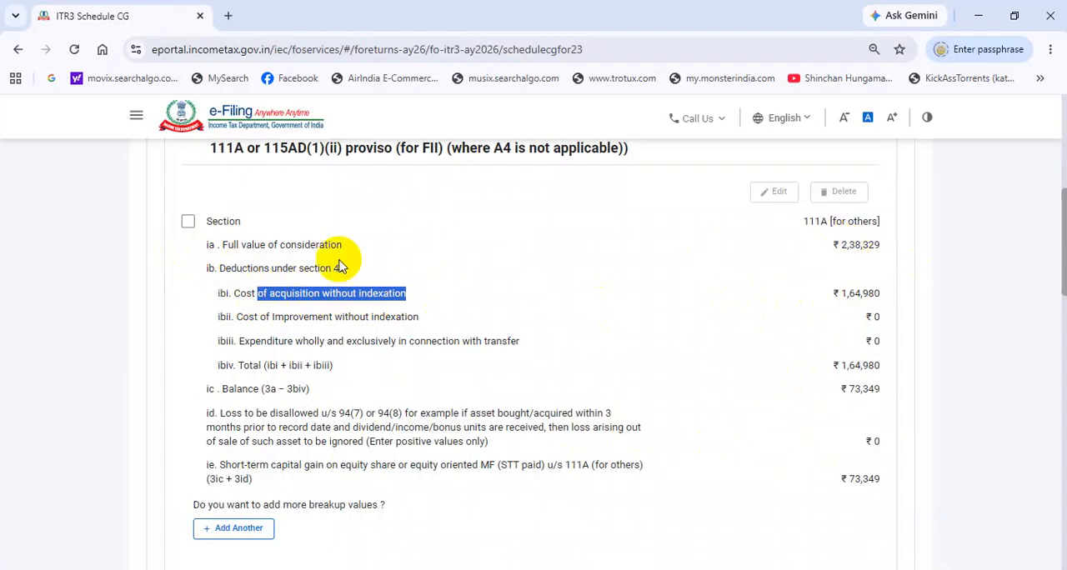
pyautogui.scroll(-15, 591, 429)
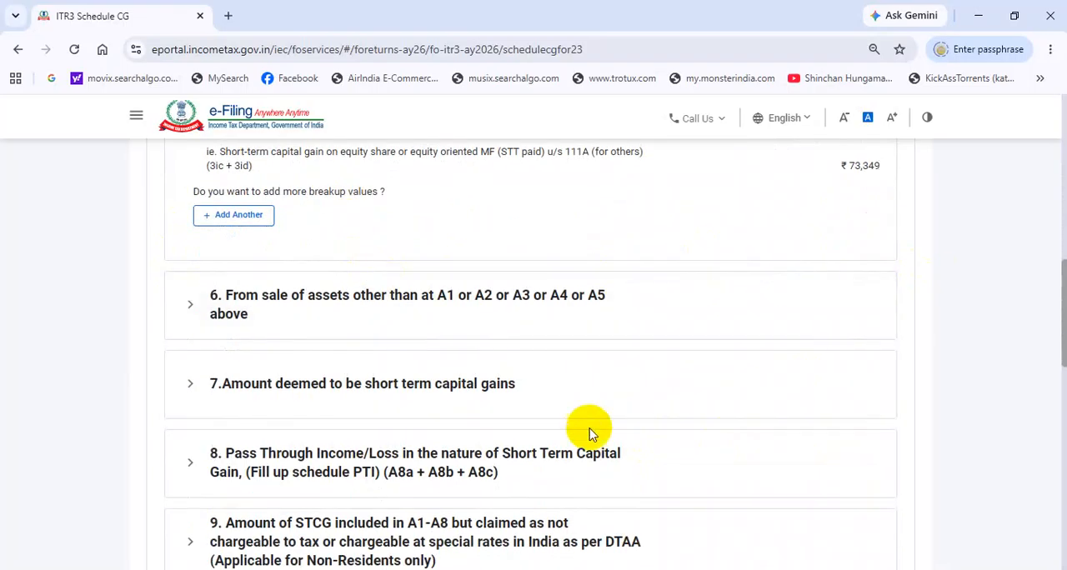
pyautogui.scroll(-3, 599, 423)
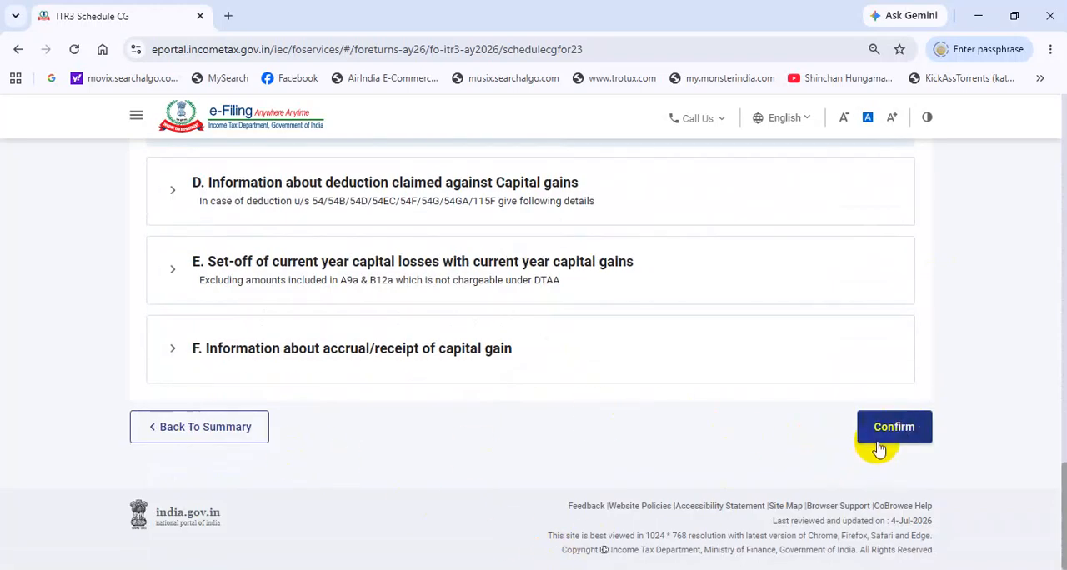
pyautogui.click(205, 427)
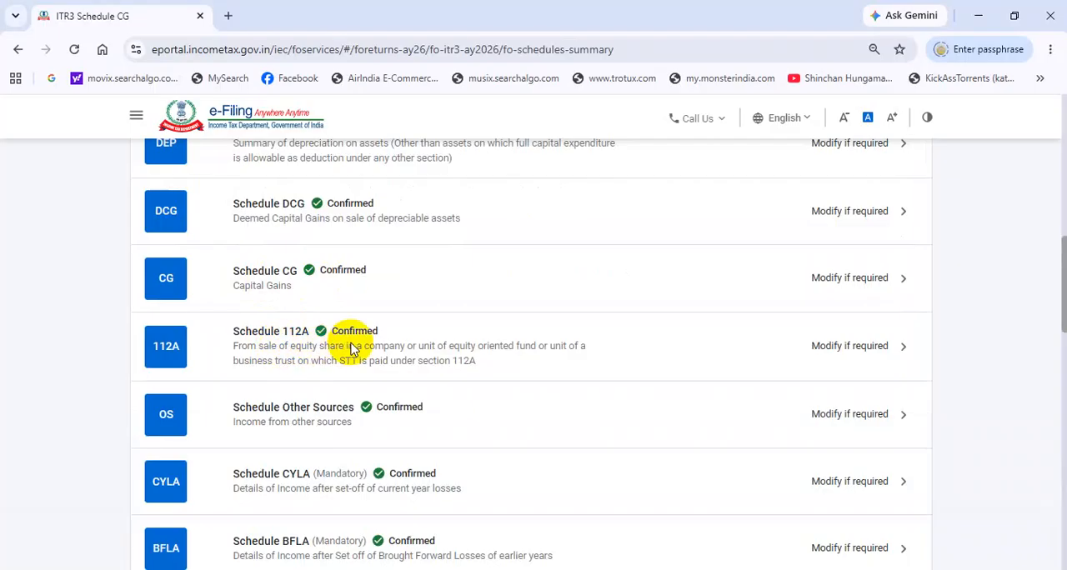
# Step: Open Schedule 112A, dismiss the section 234C notice, examine all columns of the consolidated share entry and return to the summary
pyautogui.click(345, 355)
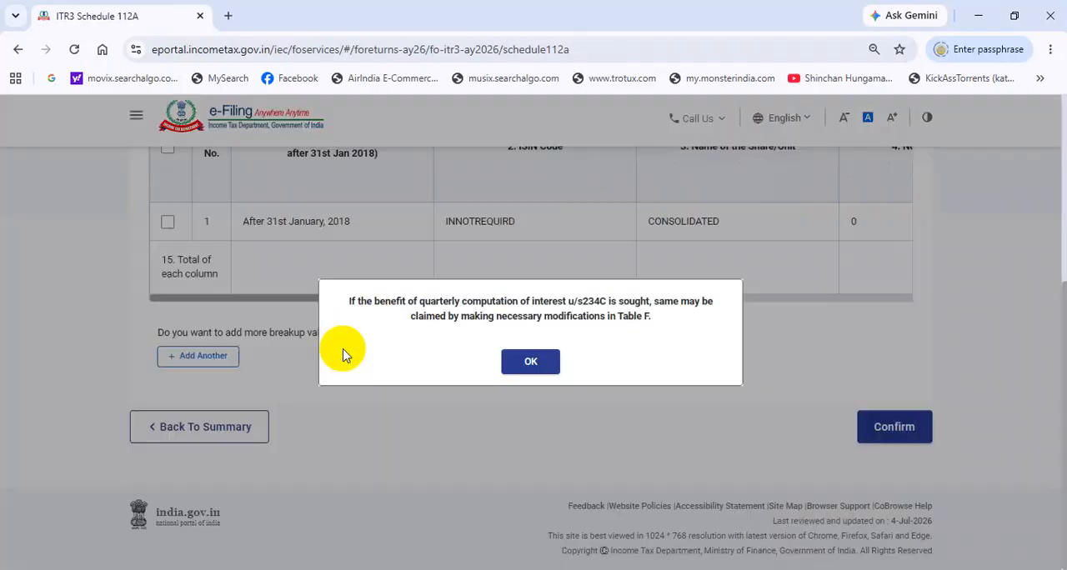
pyautogui.click(531, 362)
pyautogui.scroll(-2, 353, 369)
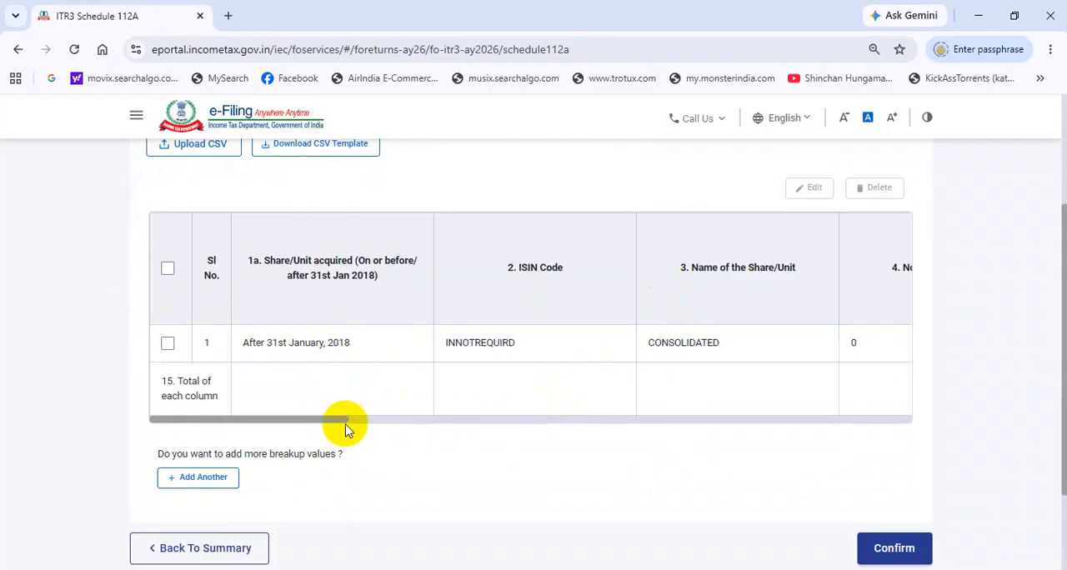
pyautogui.moveTo(328, 420); pyautogui.dragTo(913, 438)
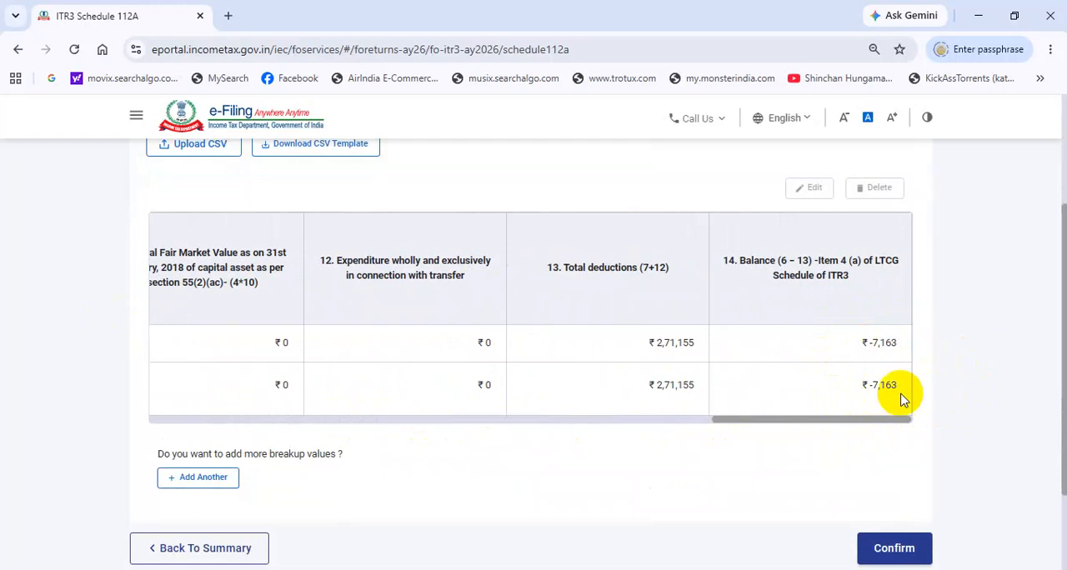
pyautogui.moveTo(767, 420); pyautogui.dragTo(288, 424)
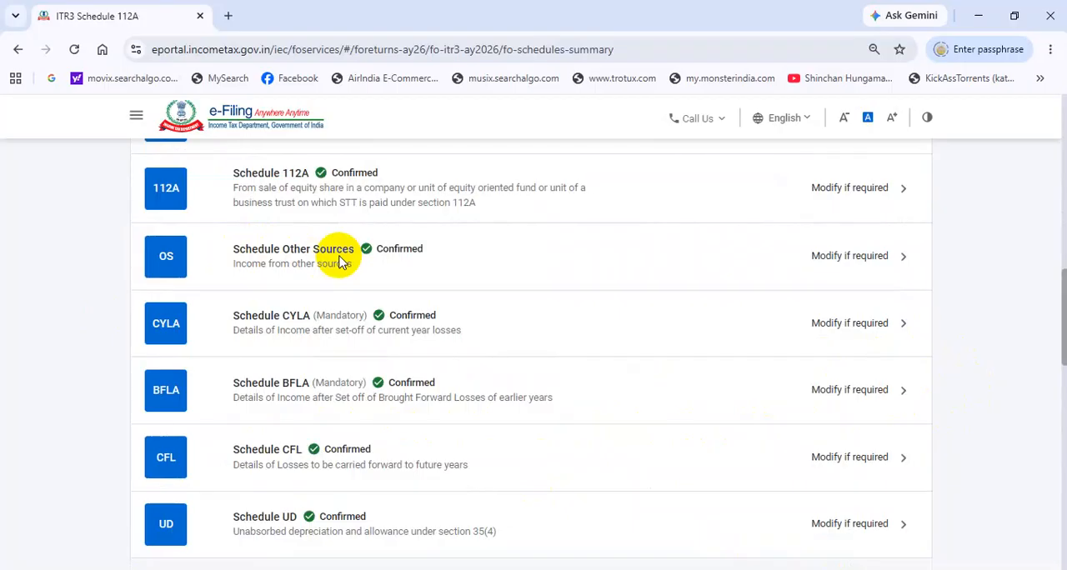
# Step: Open Schedule Other Sources and expand the gross income chargeable to tax at normal applicable rates
pyautogui.click(311, 261)
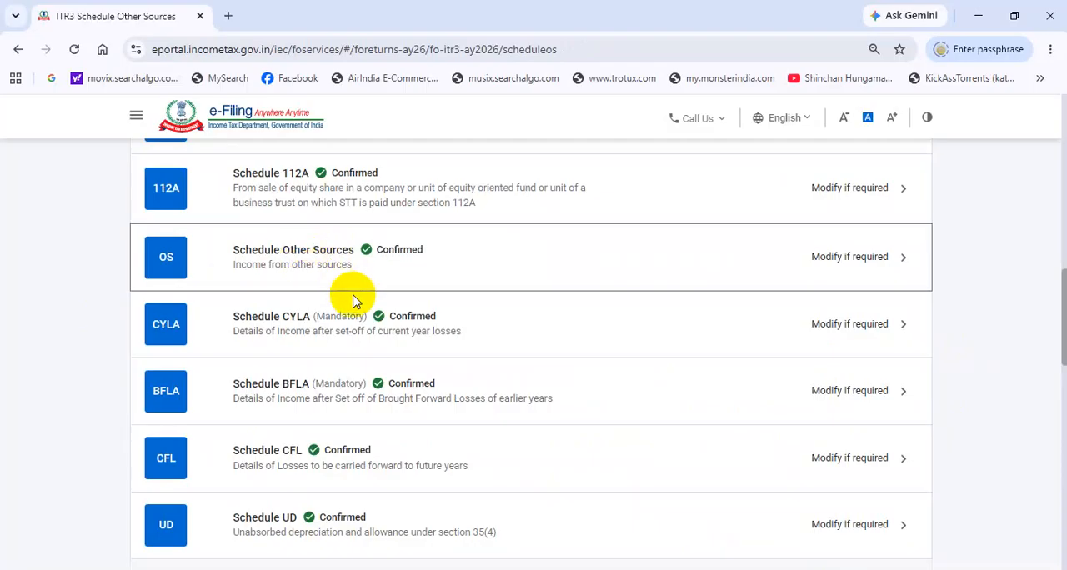
pyautogui.click(850, 257)
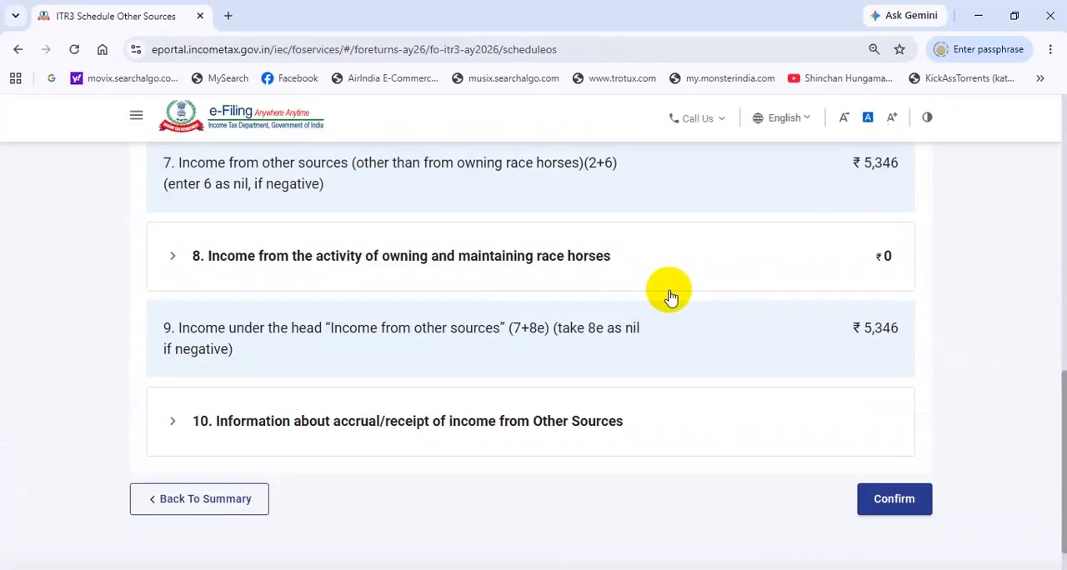
pyautogui.scroll(10, 667, 293)
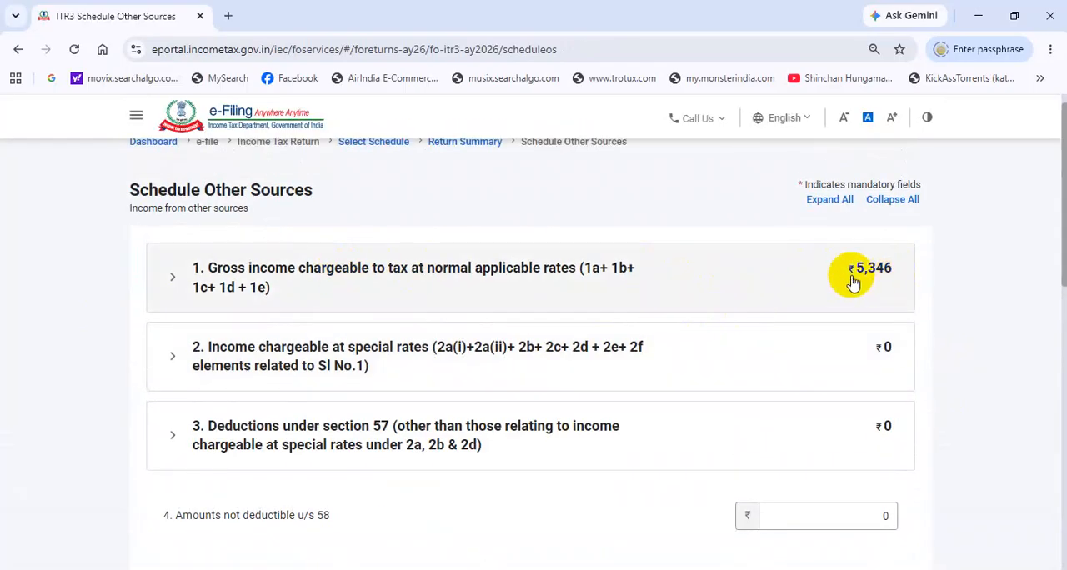
pyautogui.click(639, 277)
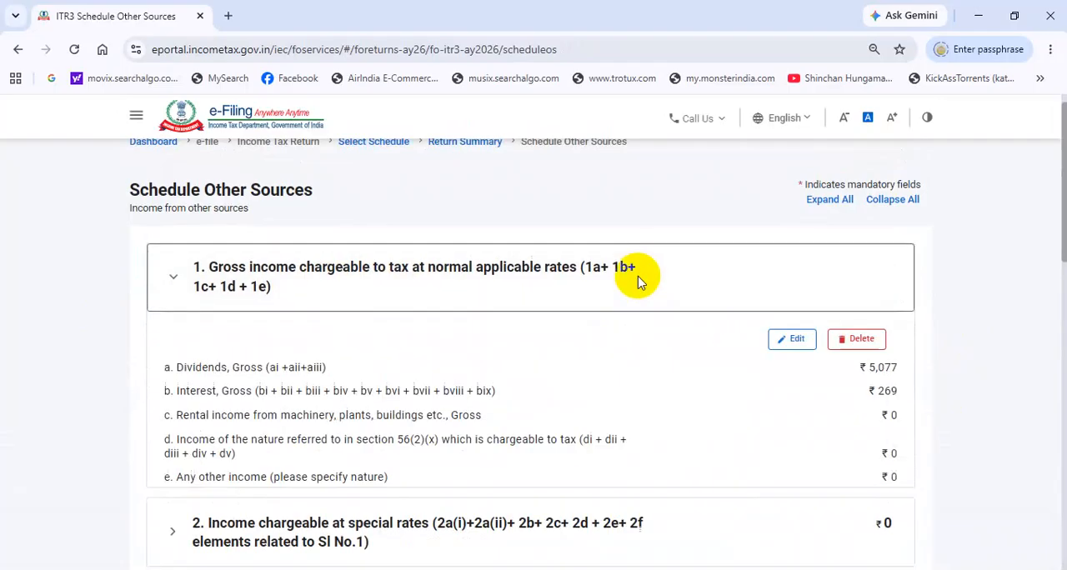
# Step: Open the gross income entry for editing, check its dividend and interest amounts, save it and return to the schedules summary
pyautogui.click(796, 340)
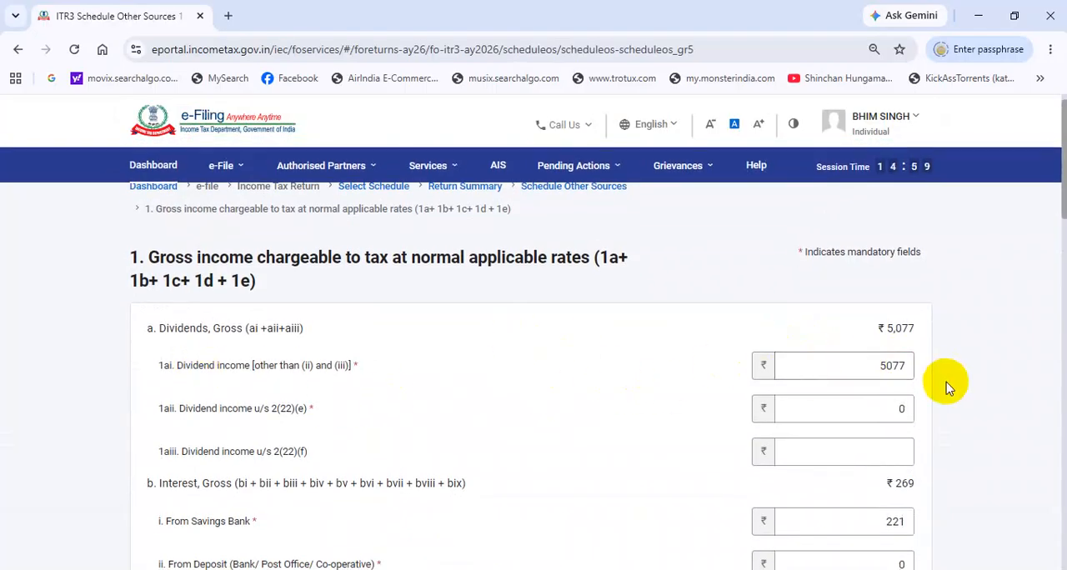
pyautogui.scroll(-3, 444, 364)
pyautogui.scroll(-15, 900, 300)
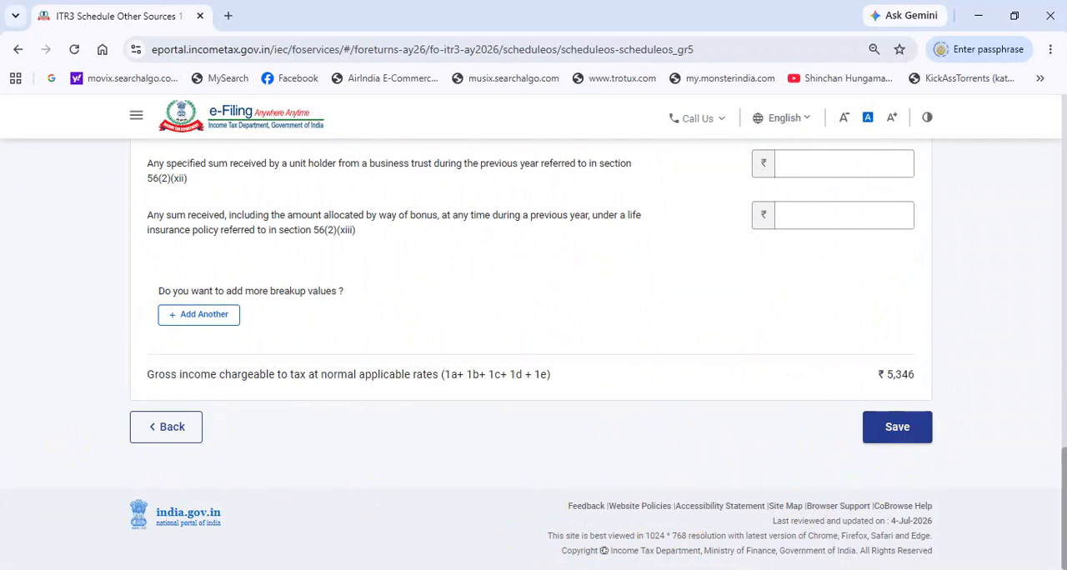
pyautogui.click(897, 426)
pyautogui.click(243, 439)
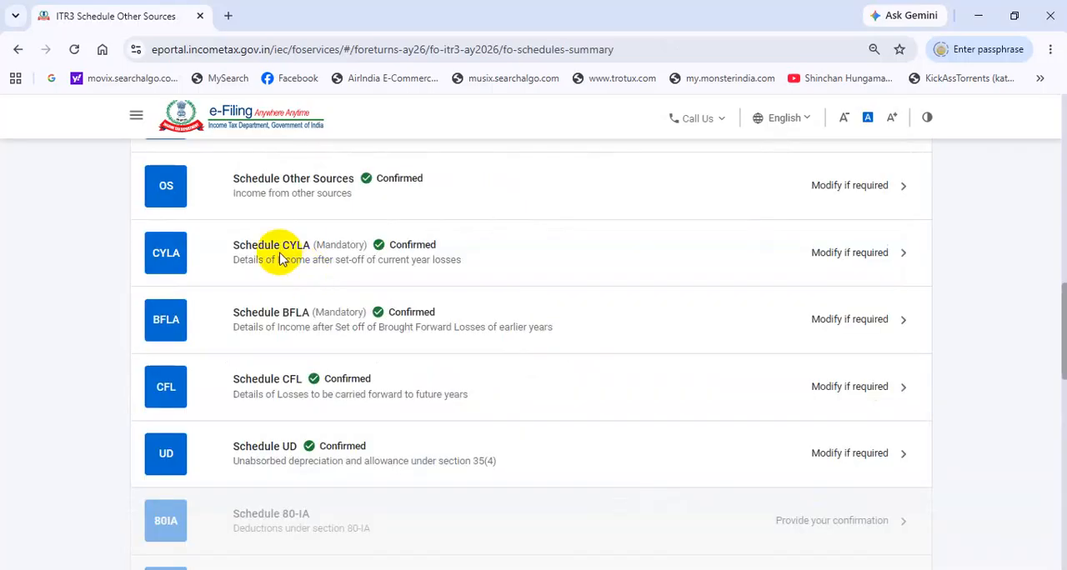
# Step: Open Schedule CYLA and review the current-year income listed for each head of income
pyautogui.click(284, 259)
pyautogui.scroll(8, 565, 293)
pyautogui.scroll(3, 564, 292)
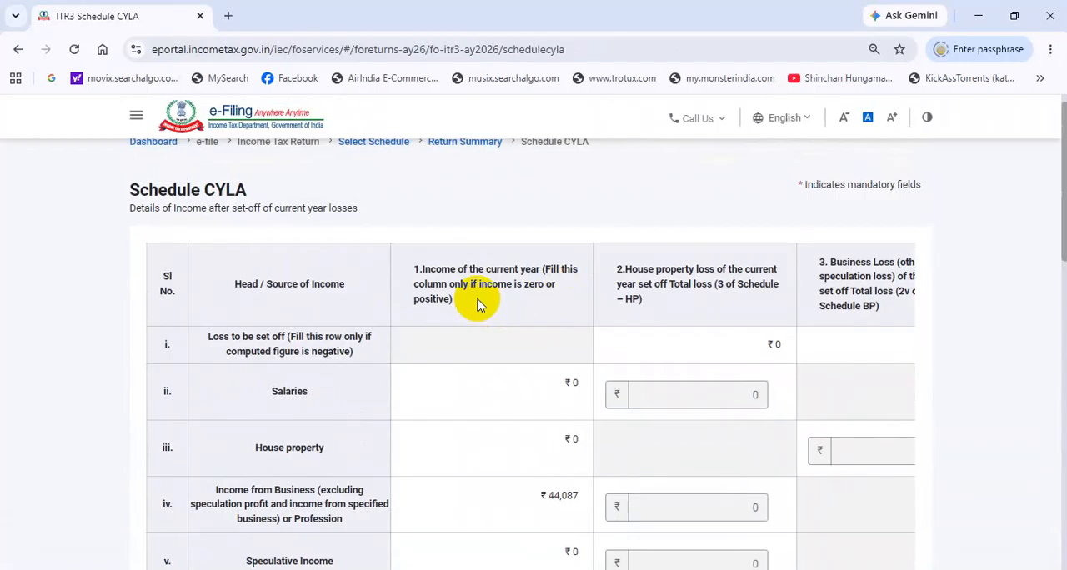
pyautogui.scroll(-3, 478, 296)
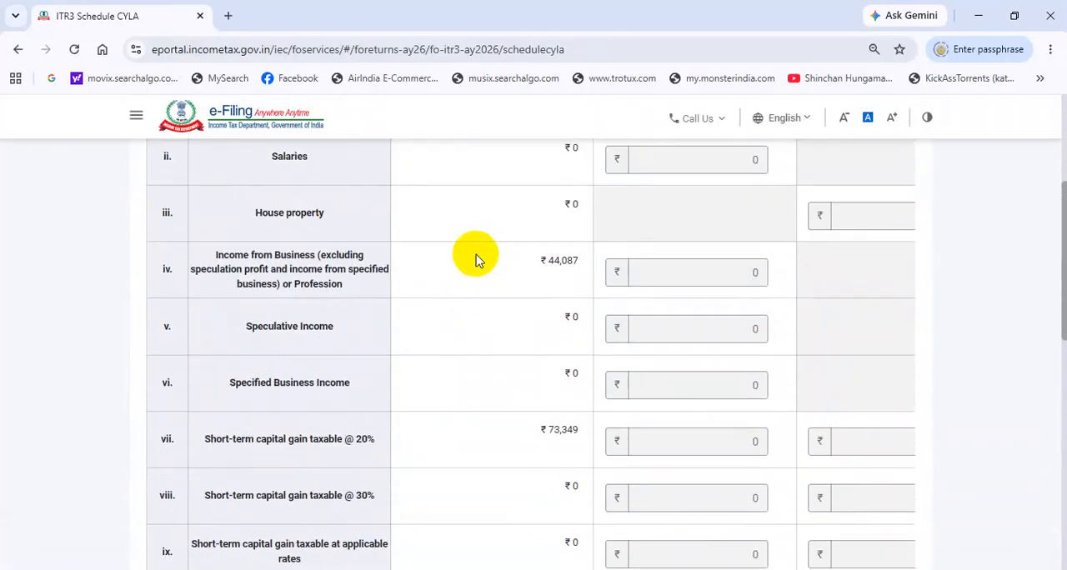
pyautogui.scroll(-8, 476, 254)
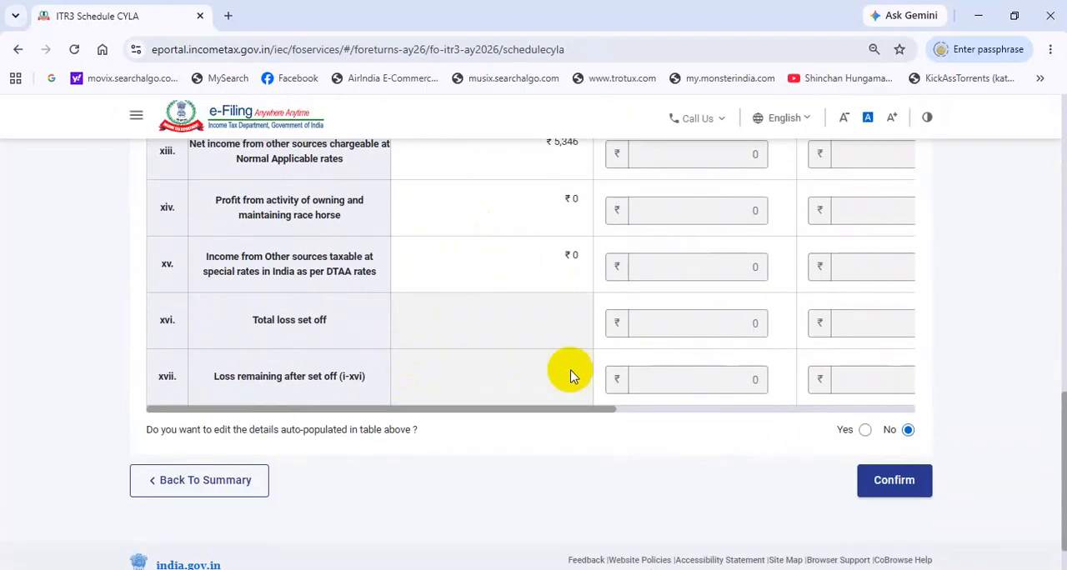
# Step: Check the loss set-off and remaining income columns for every head in Schedule CYLA, and confirm the schedule without editing the auto-populated details
pyautogui.moveTo(506, 410); pyautogui.dragTo(845, 432)
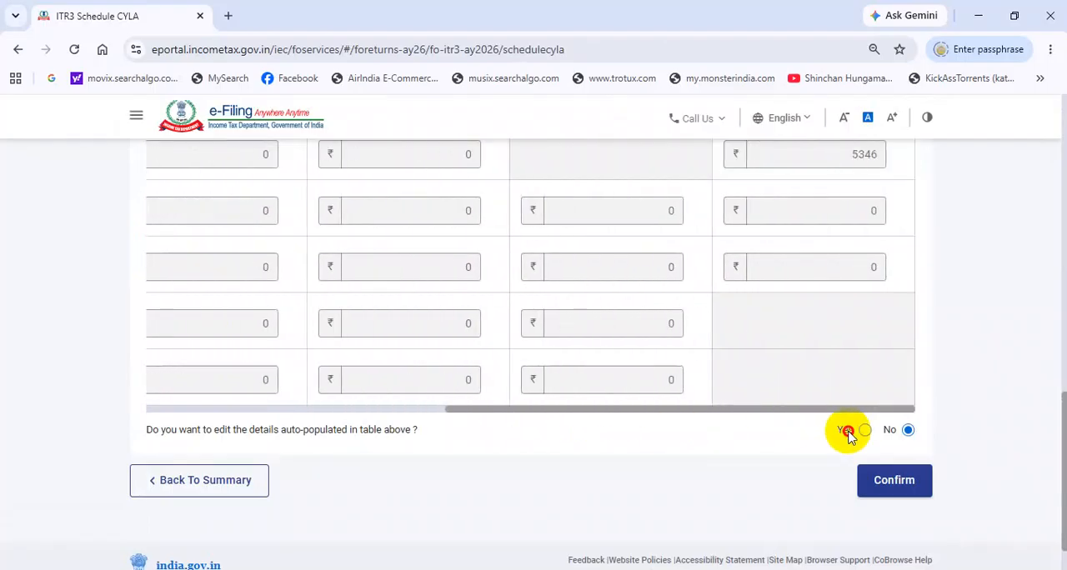
pyautogui.scroll(3, 807, 350)
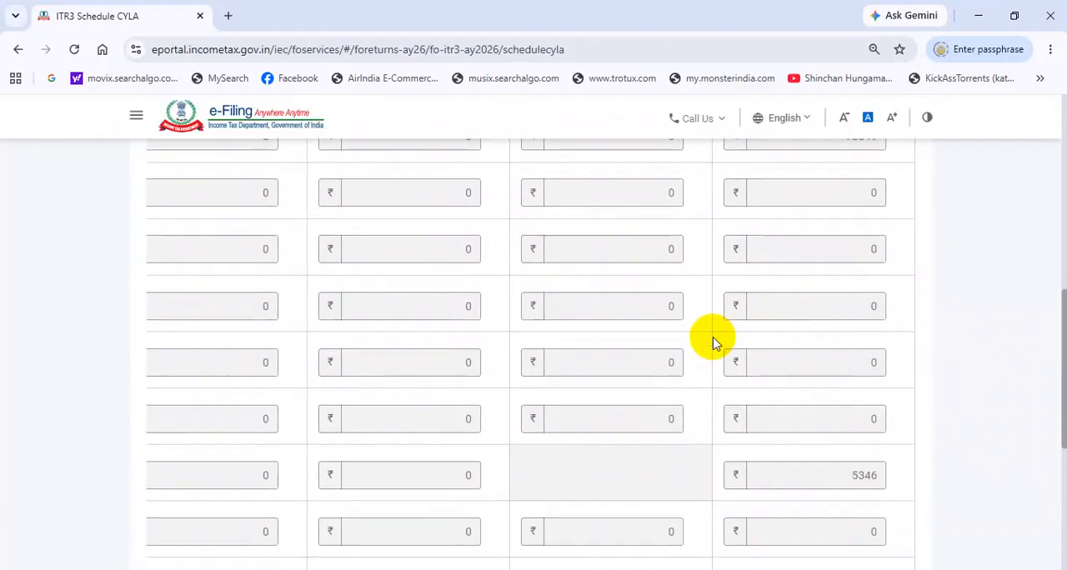
pyautogui.scroll(2, 709, 341)
pyautogui.scroll(-5, 708, 431)
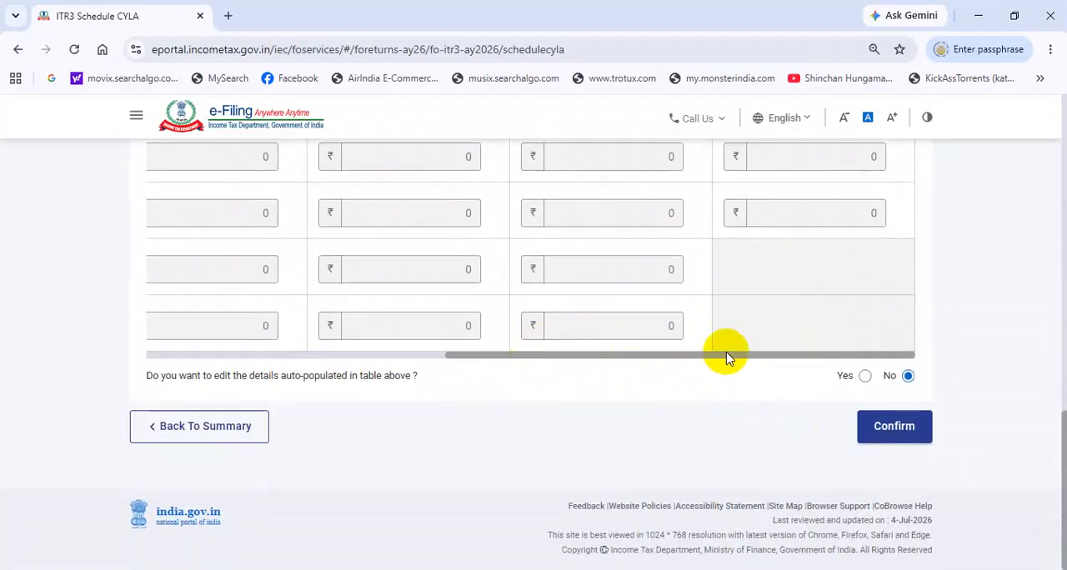
pyautogui.scroll(3, 871, 427)
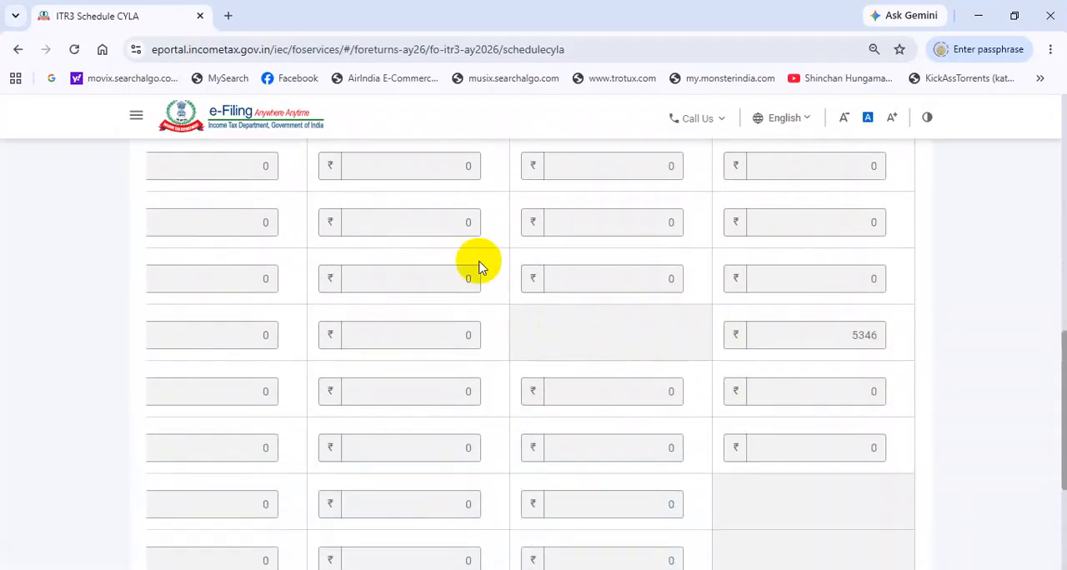
pyautogui.scroll(3, 625, 292)
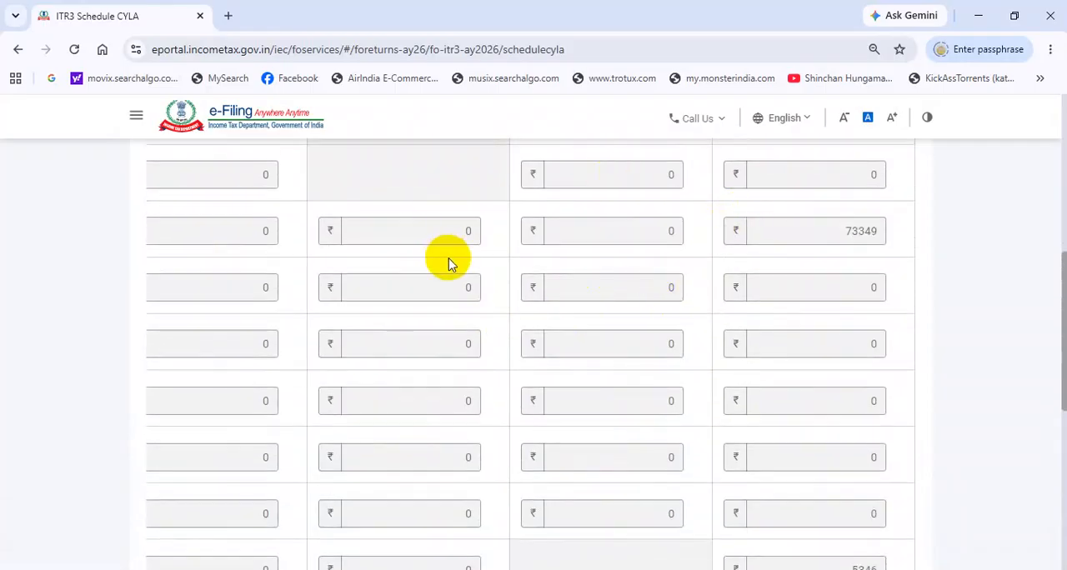
pyautogui.scroll(2, 425, 251)
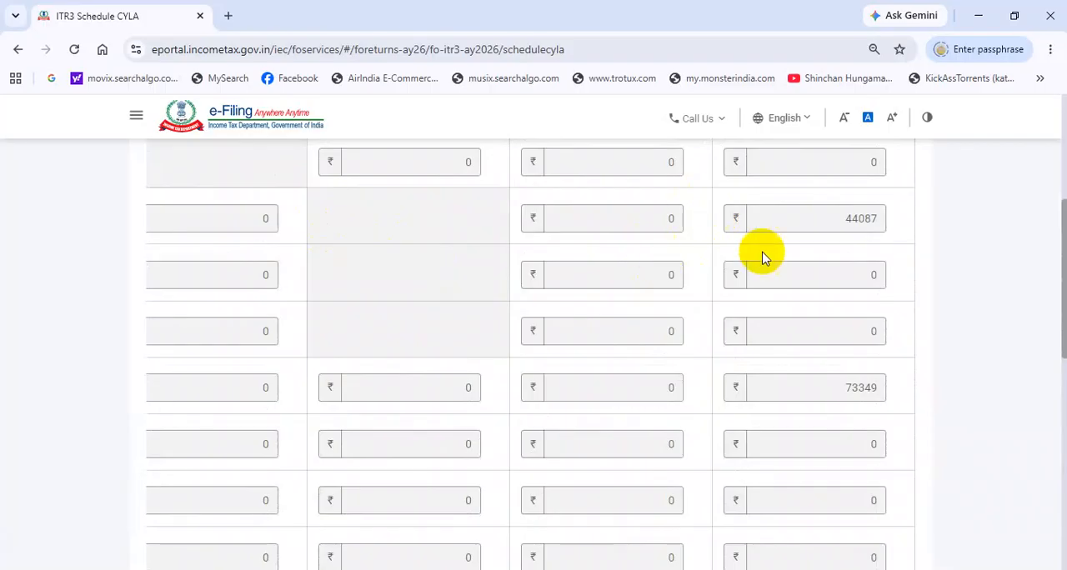
pyautogui.scroll(3, 762, 293)
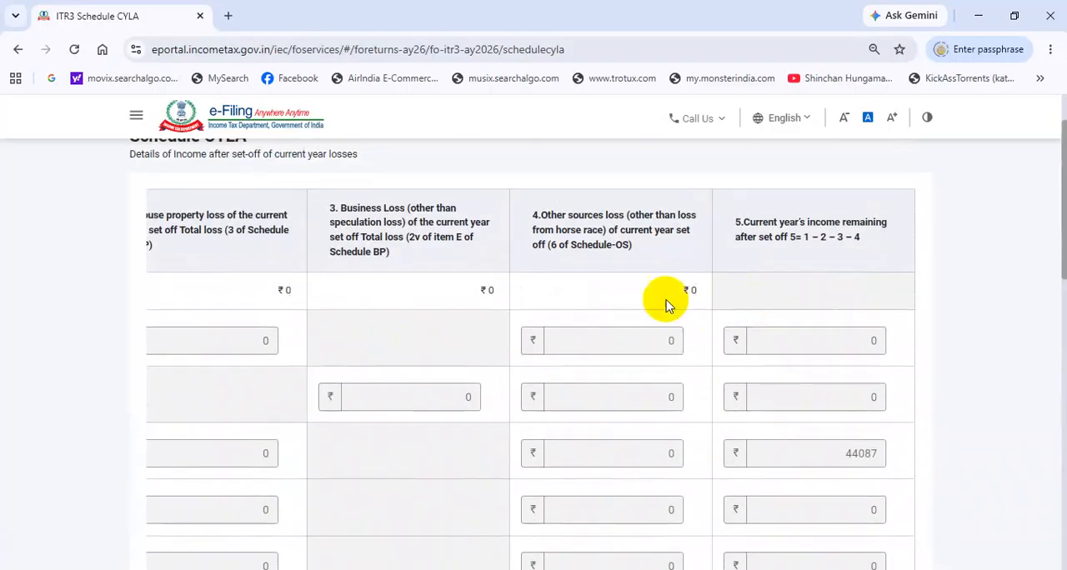
pyautogui.scroll(-3, 600, 304)
pyautogui.scroll(-5, 705, 300)
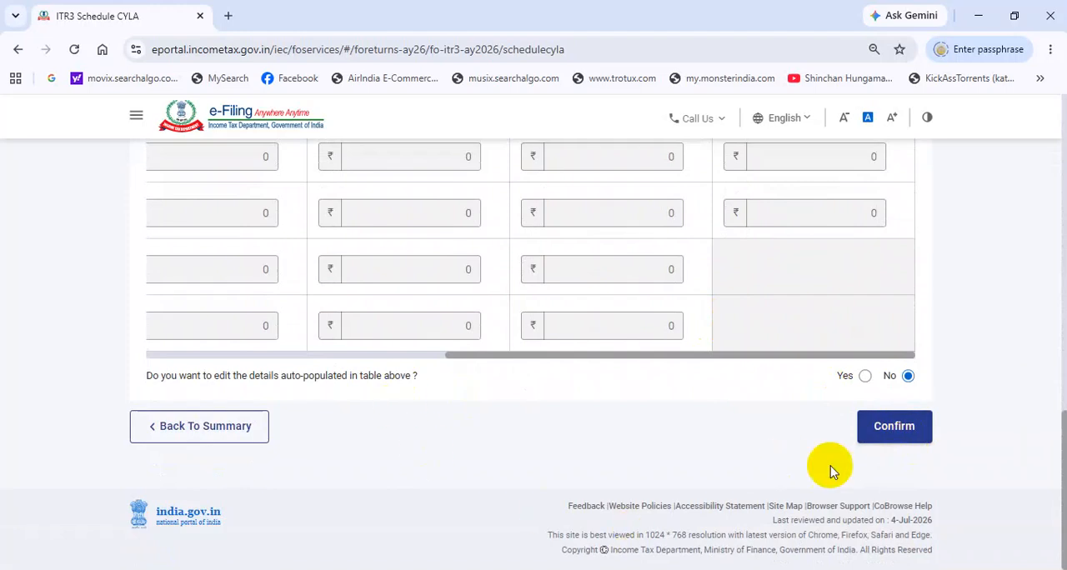
pyautogui.click(894, 427)
# Step: Open Schedule BFLA, review the income and brought forward loss set-off for each head, and confirm the schedule without editing it
pyautogui.click(304, 310)
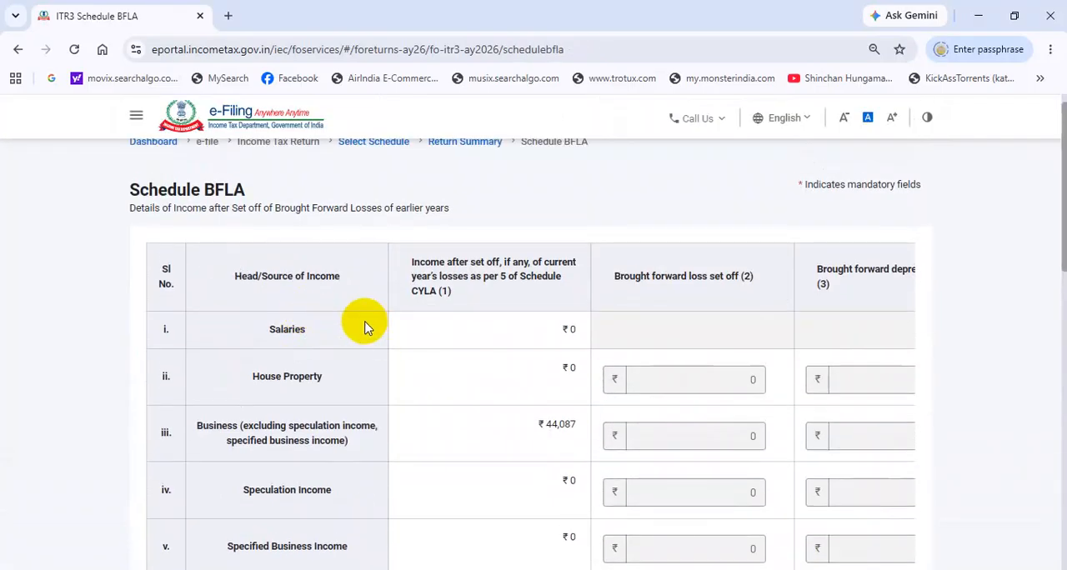
pyautogui.scroll(-3, 334, 299)
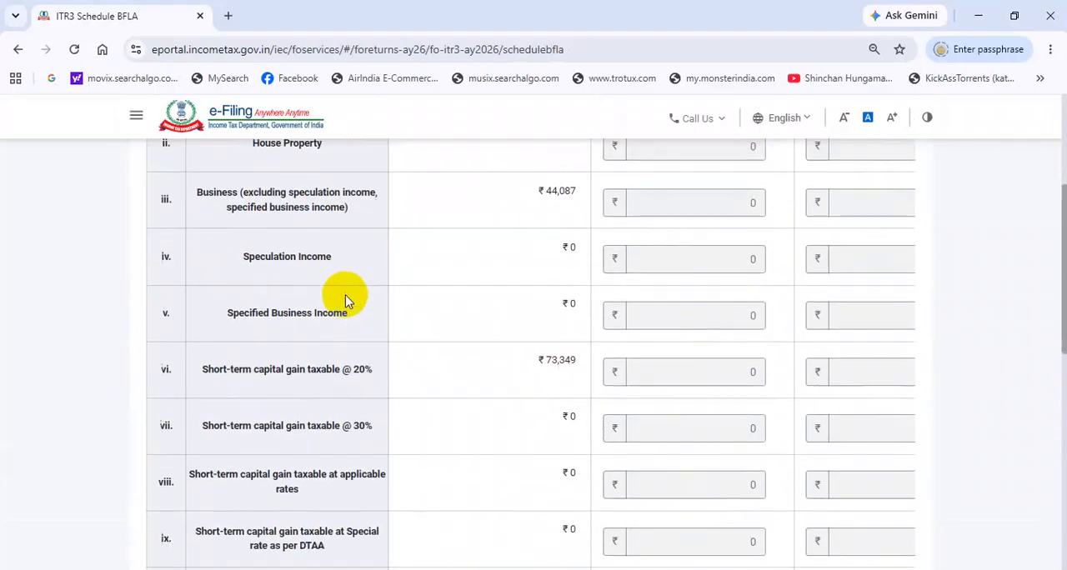
pyautogui.scroll(3, 453, 286)
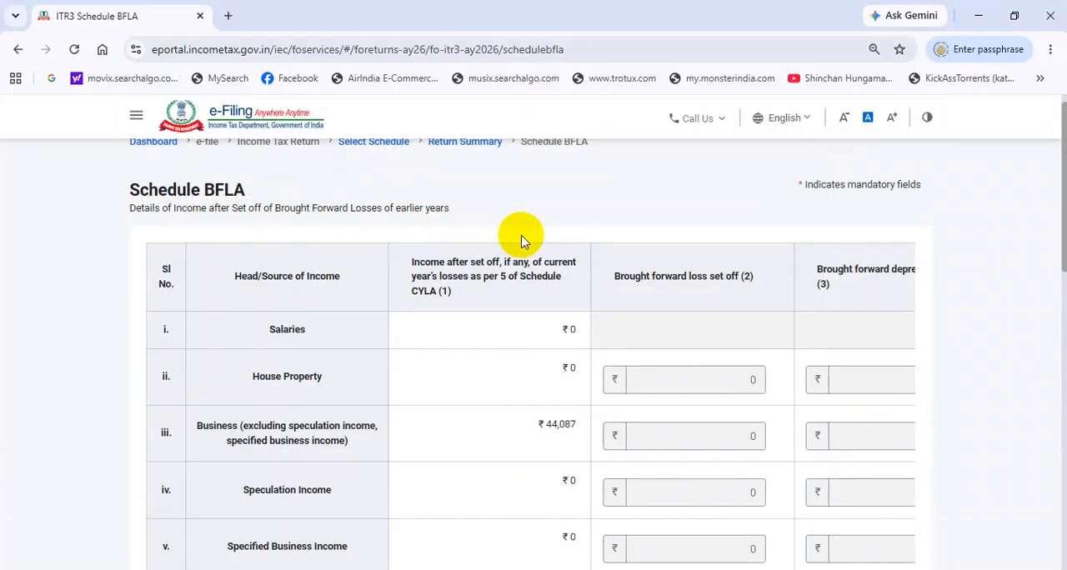
pyautogui.scroll(-8, 529, 262)
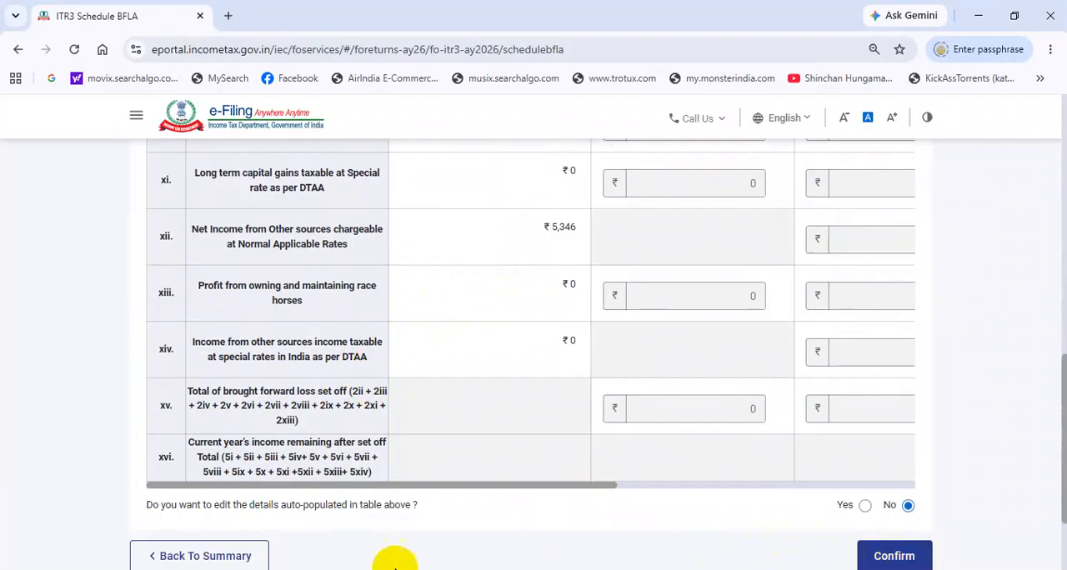
pyautogui.scroll(2, 533, 351)
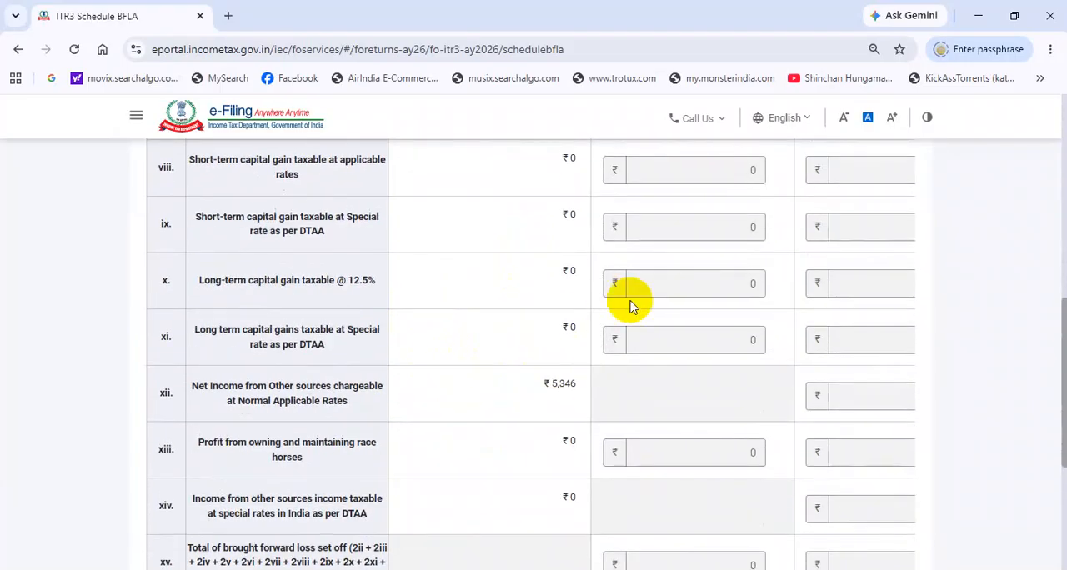
pyautogui.scroll(3, 621, 305)
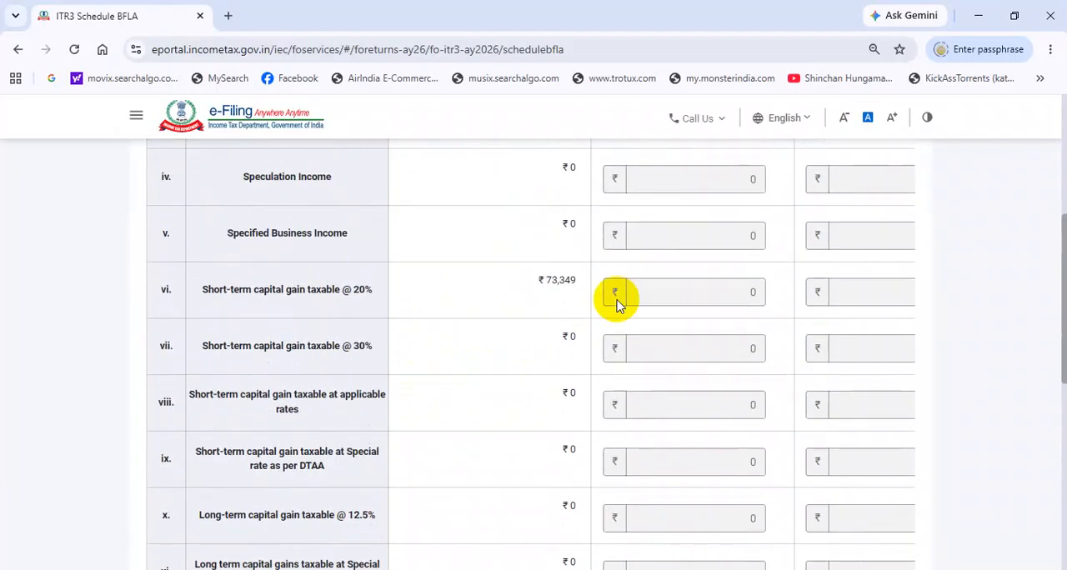
pyautogui.scroll(-6, 581, 305)
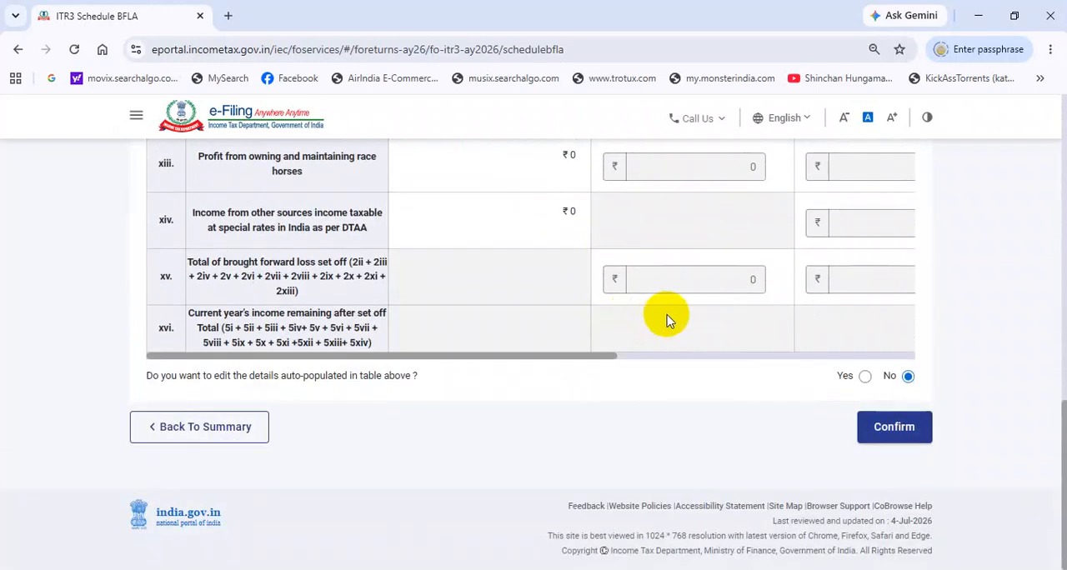
pyautogui.scroll(10, 507, 346)
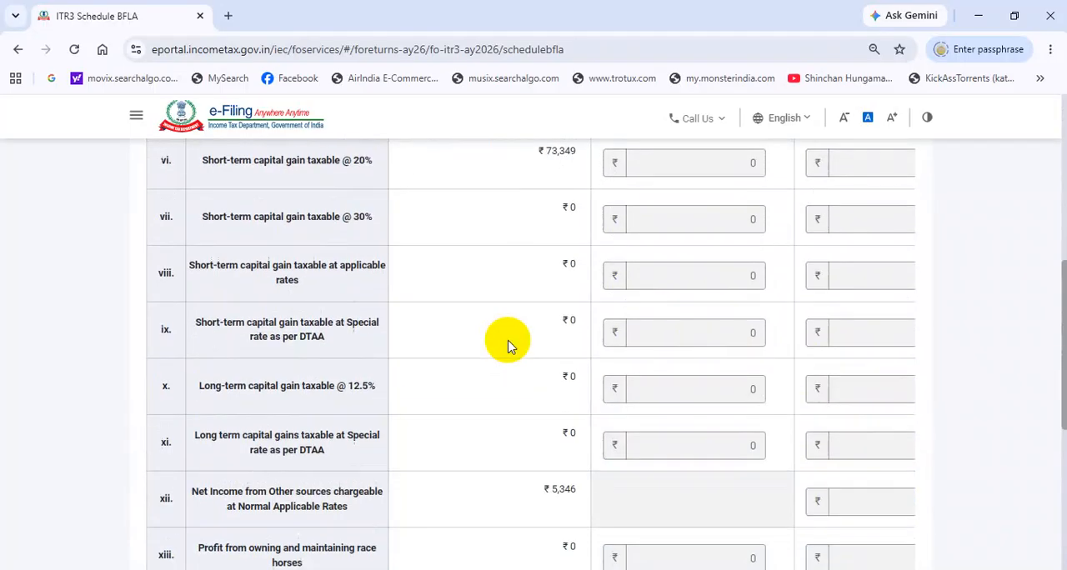
pyautogui.scroll(-10, 500, 340)
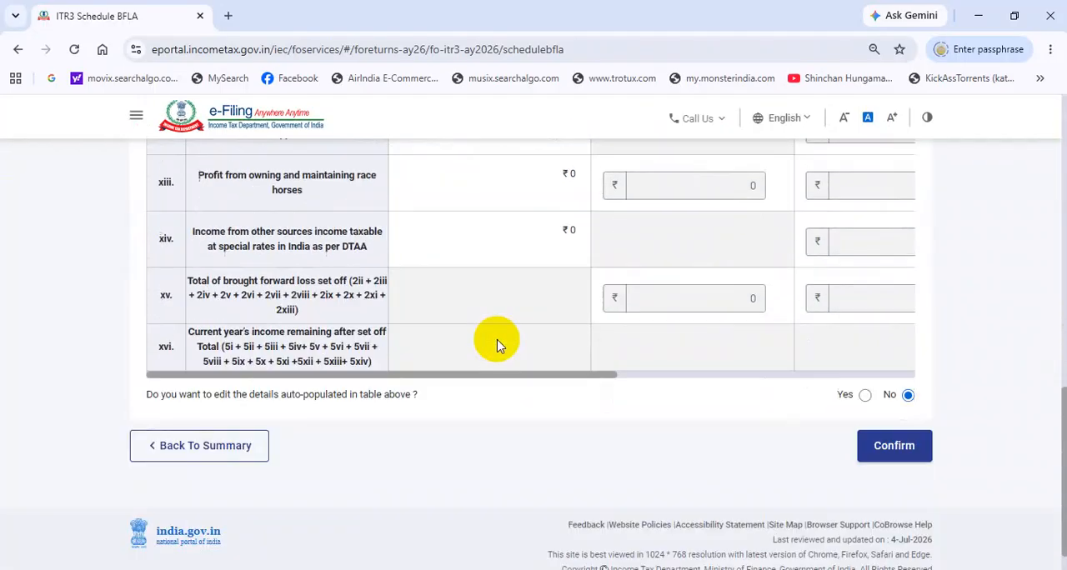
pyautogui.click(894, 427)
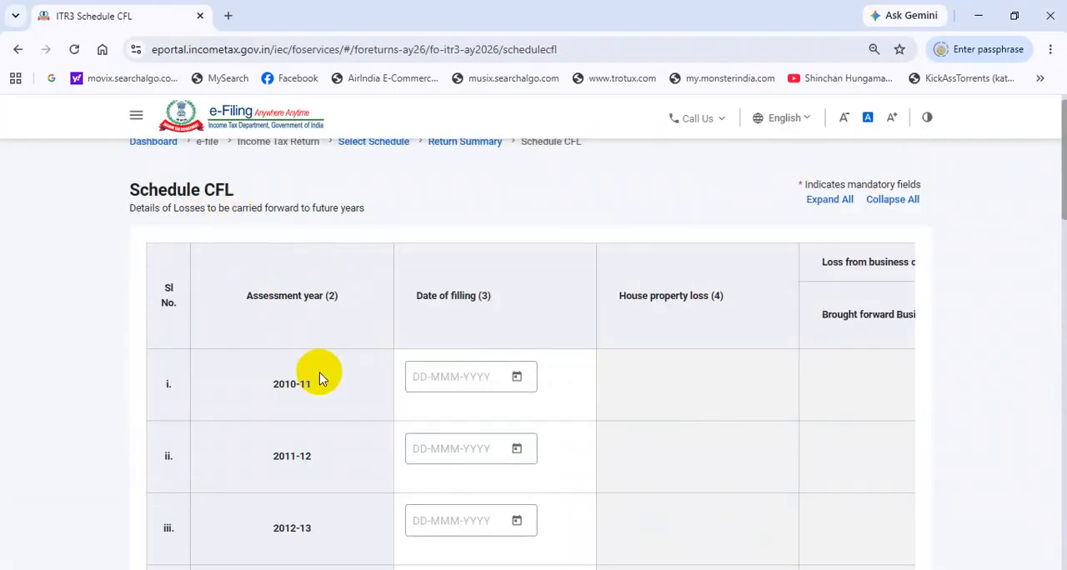
# Step: Examine the earlier-year and current-year losses to be carried forward across all columns of Schedule CFL, and confirm the schedule
pyautogui.scroll(-10, 342, 379)
pyautogui.scroll(-5, 371, 367)
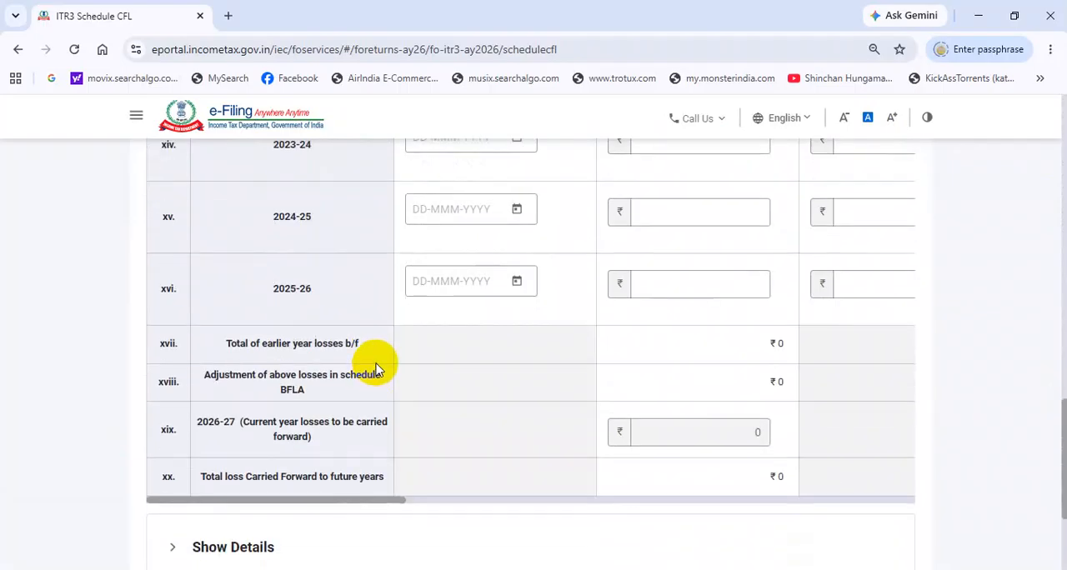
pyautogui.moveTo(345, 422); pyautogui.dragTo(822, 431)
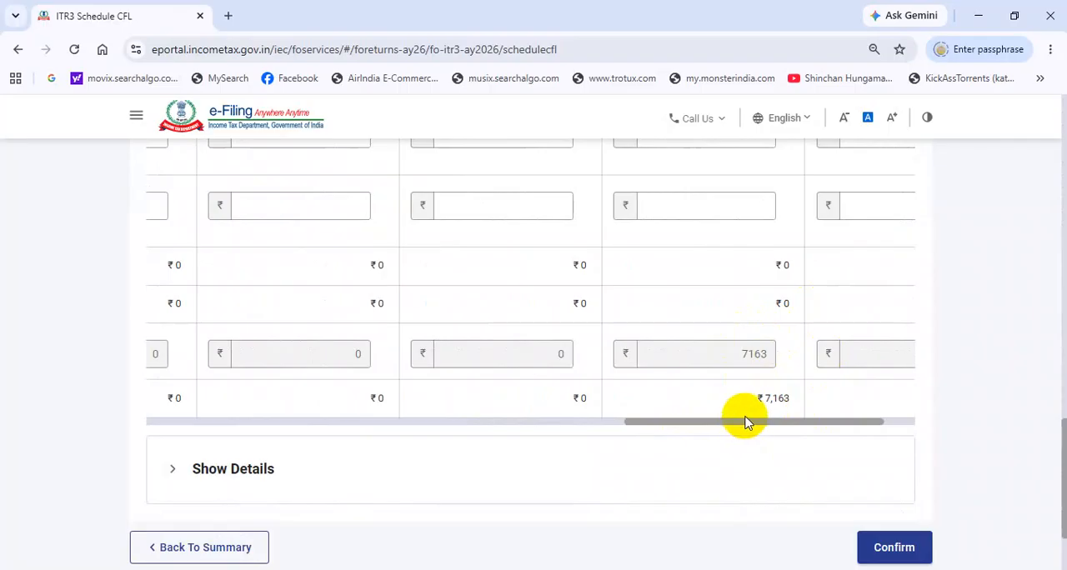
pyautogui.moveTo(747, 423); pyautogui.dragTo(781, 428)
pyautogui.scroll(4, 775, 375)
pyautogui.scroll(-5, 691, 322)
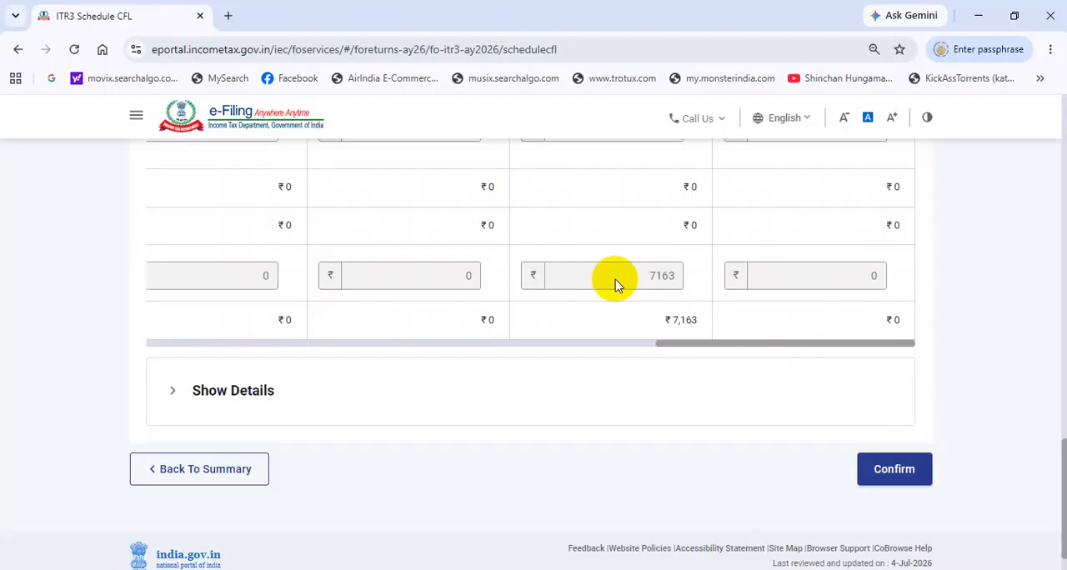
pyautogui.scroll(5, 836, 278)
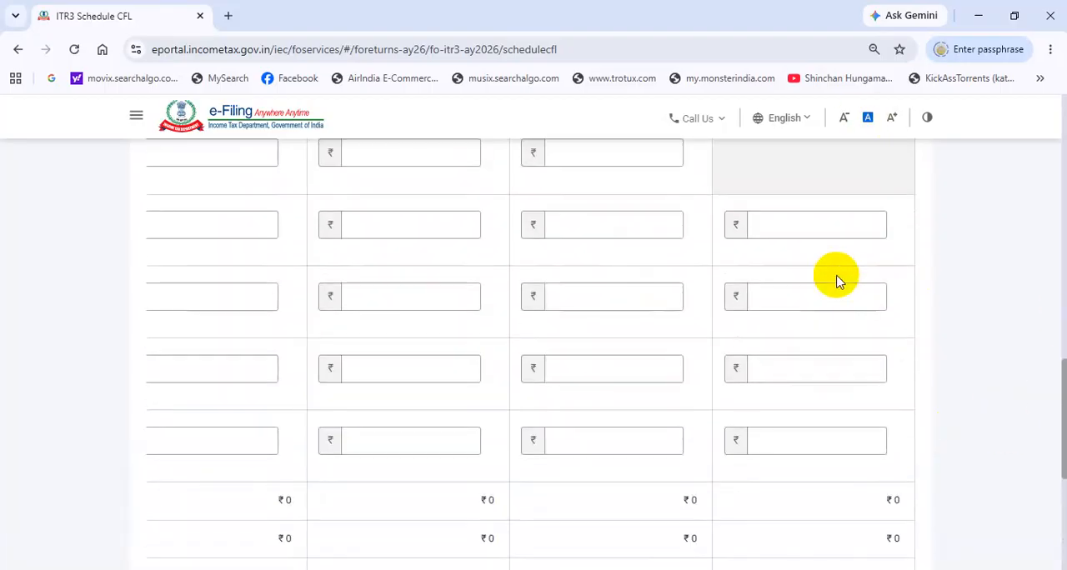
pyautogui.scroll(-6, 829, 287)
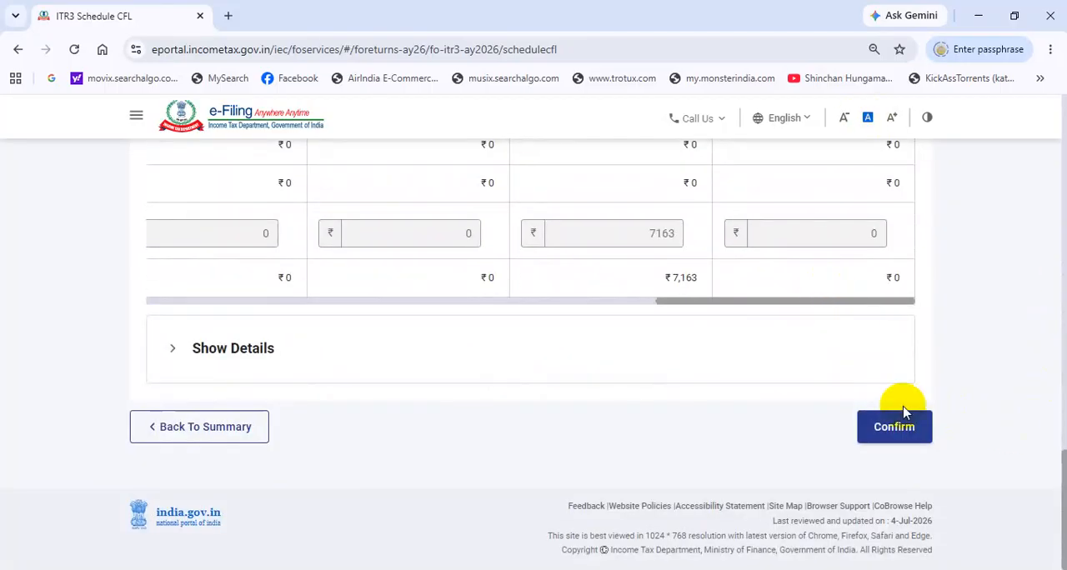
pyautogui.click(896, 435)
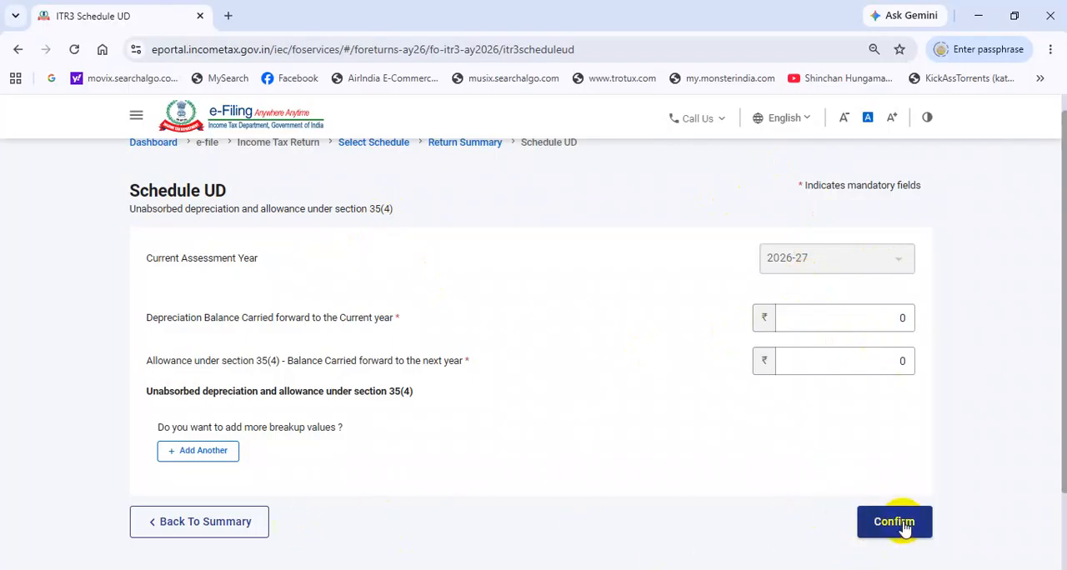
# Step: Confirm Schedule UD without adding breakup values, and return from Schedule AMTC to the schedules summary
pyautogui.click(863, 428)
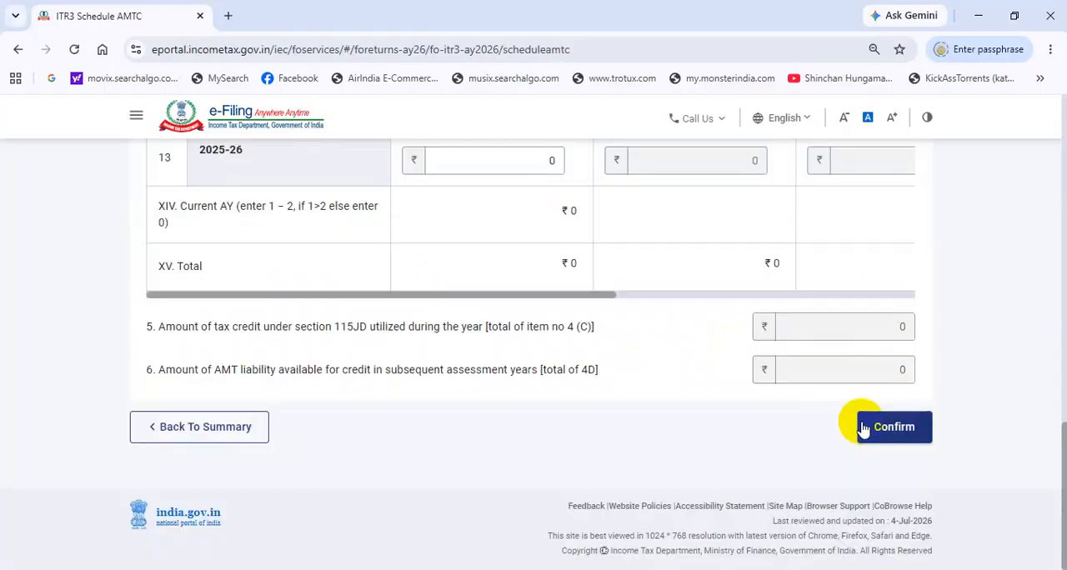
pyautogui.click(207, 434)
# Step: Find Schedule SI, income chargeable at special rates, in the schedules summary and open it
pyautogui.scroll(-7, 286, 453)
pyautogui.scroll(-3, 367, 409)
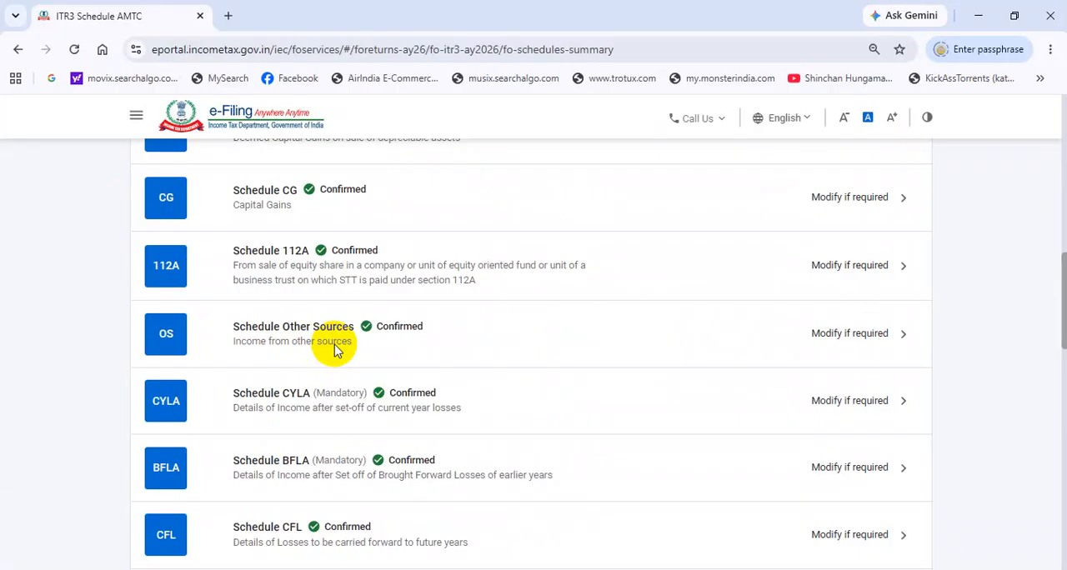
pyautogui.scroll(-2, 340, 352)
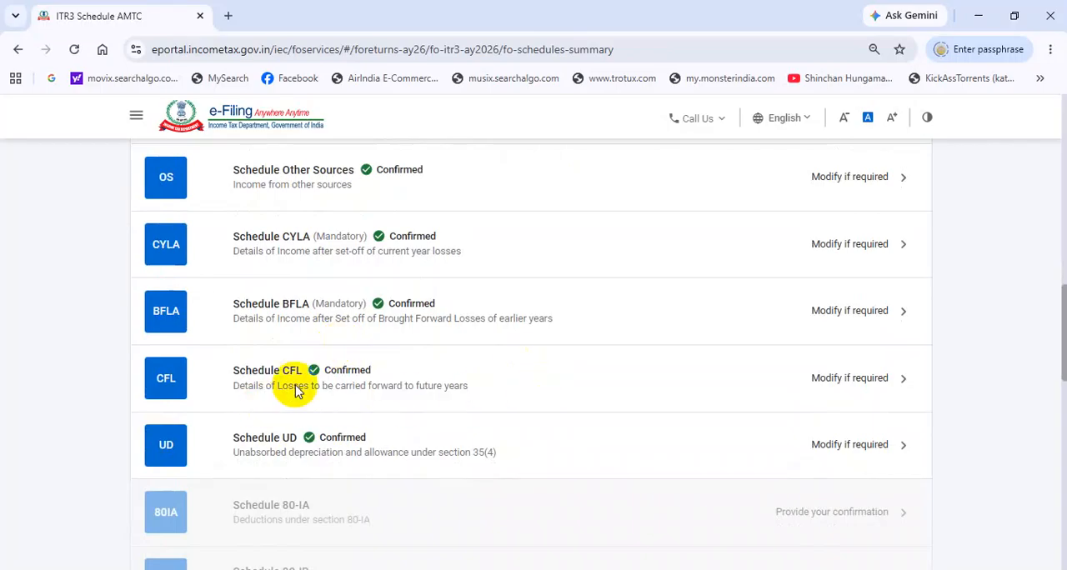
pyautogui.scroll(-5, 286, 393)
pyautogui.scroll(-2, 331, 392)
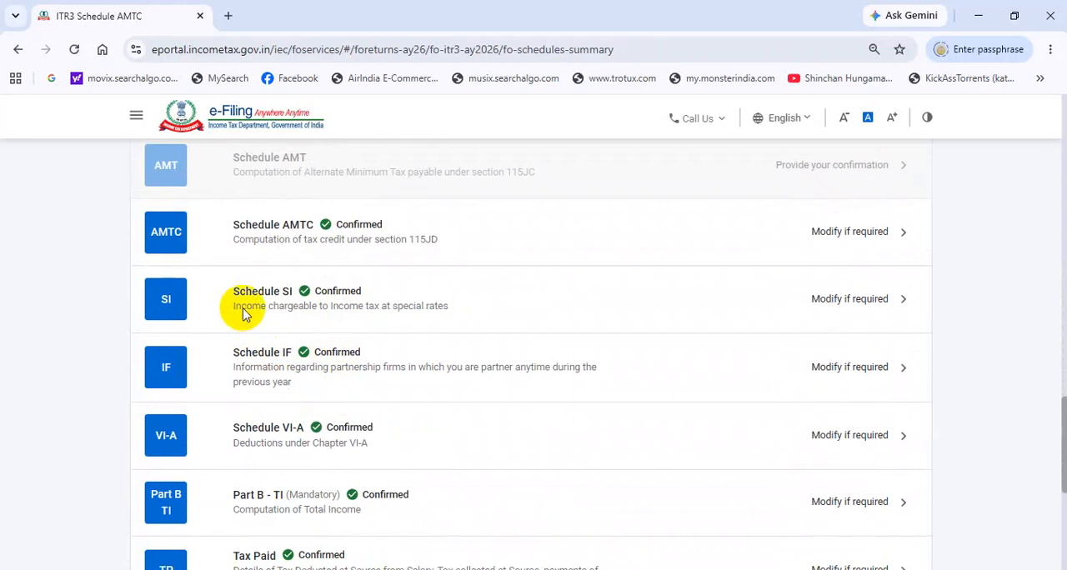
pyautogui.click(259, 306)
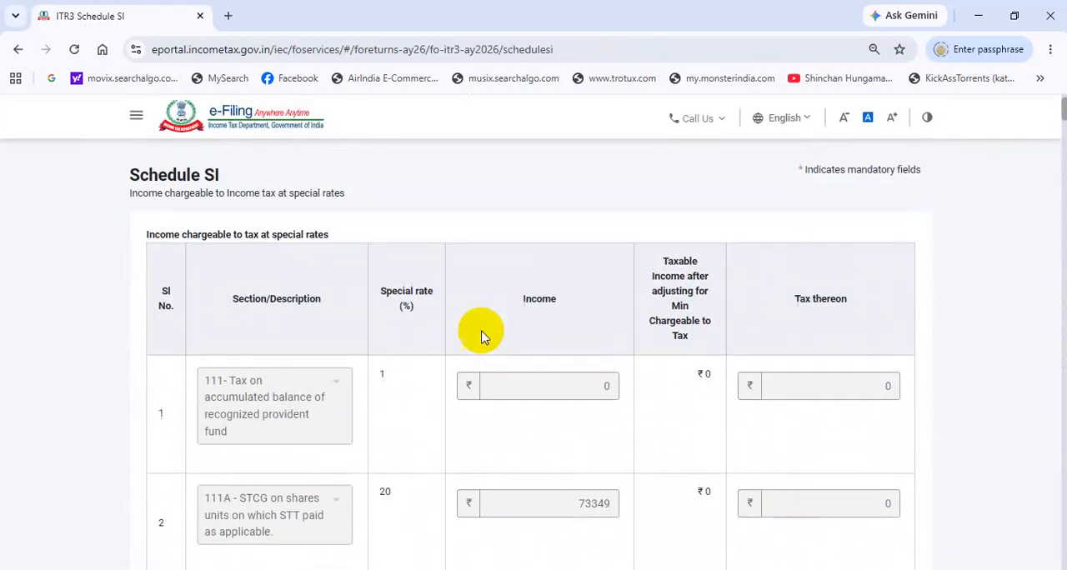
# Step: Review all special-rate income rows and the total in Schedule SI, and confirm it without editing the auto-populated details
pyautogui.scroll(-10, 405, 350)
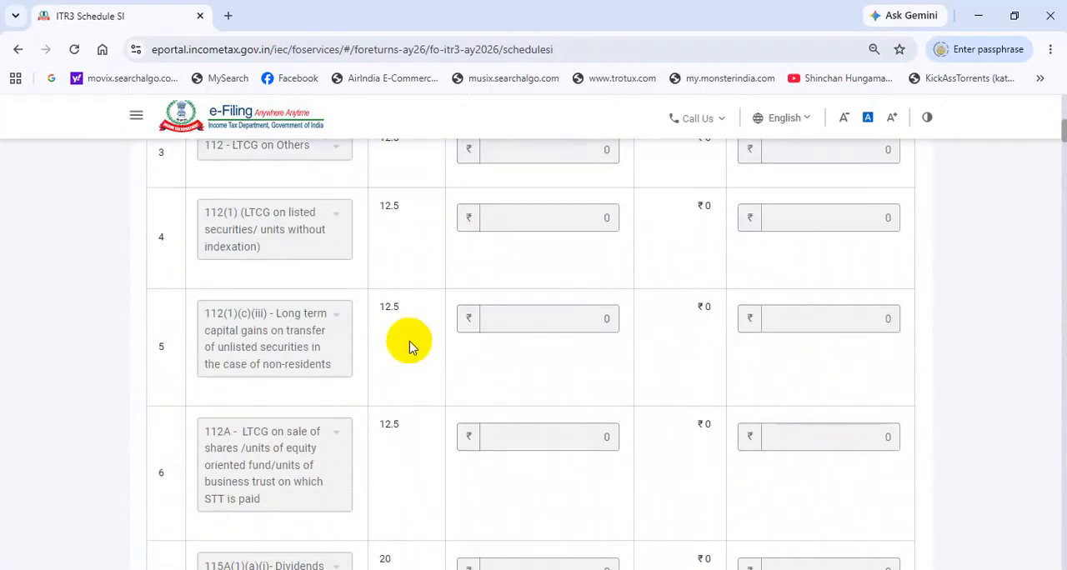
pyautogui.scroll(-15, 410, 345)
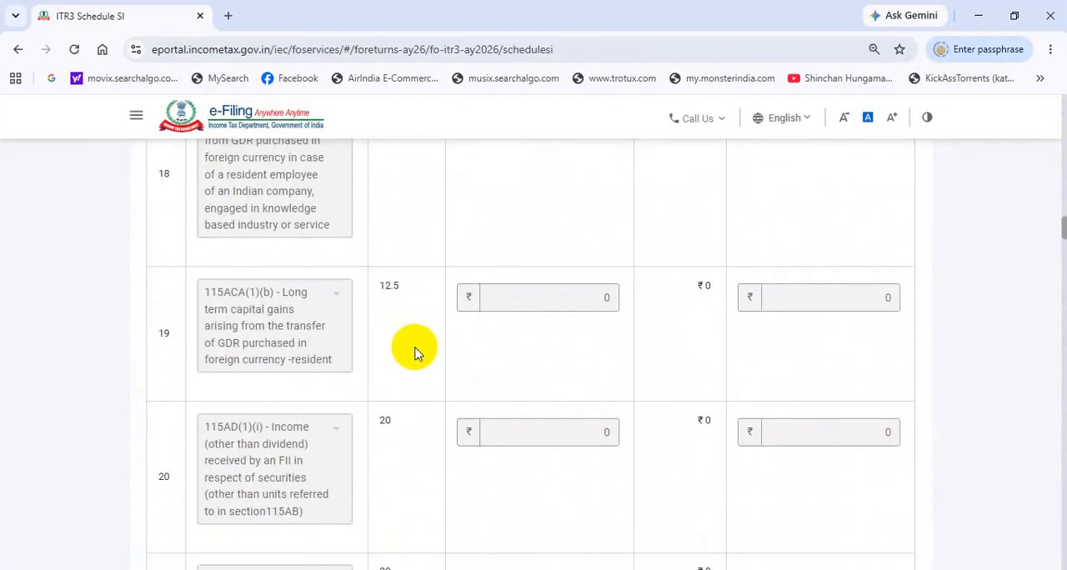
pyautogui.scroll(-15, 415, 354)
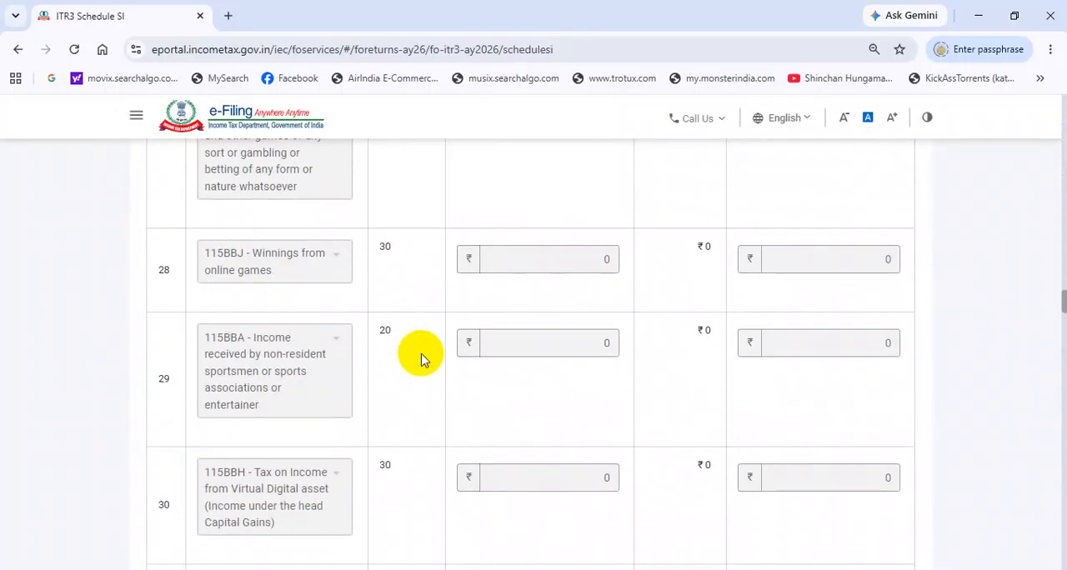
pyautogui.scroll(-15, 424, 365)
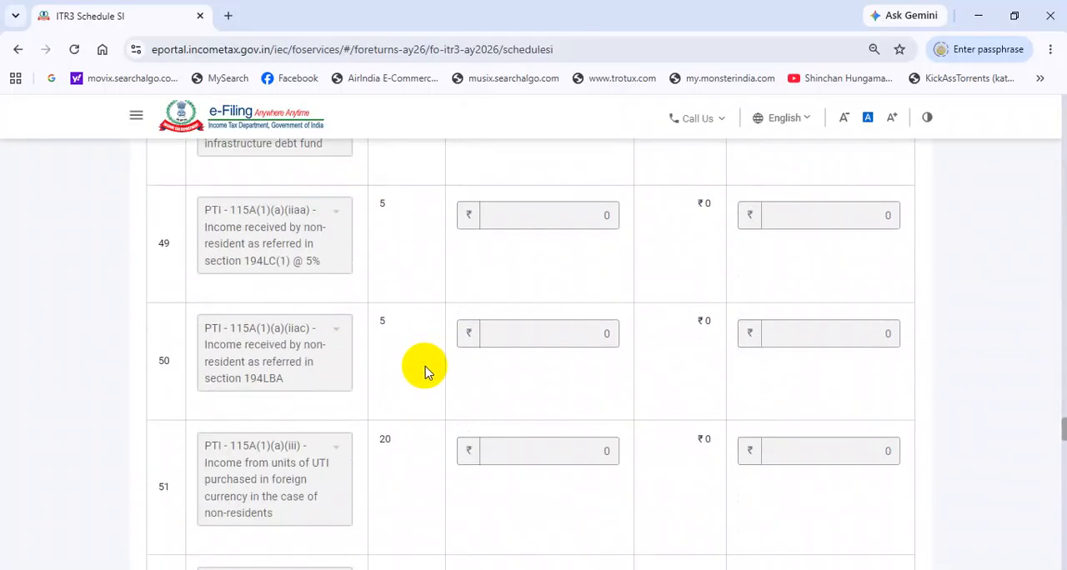
pyautogui.scroll(-12, 424, 372)
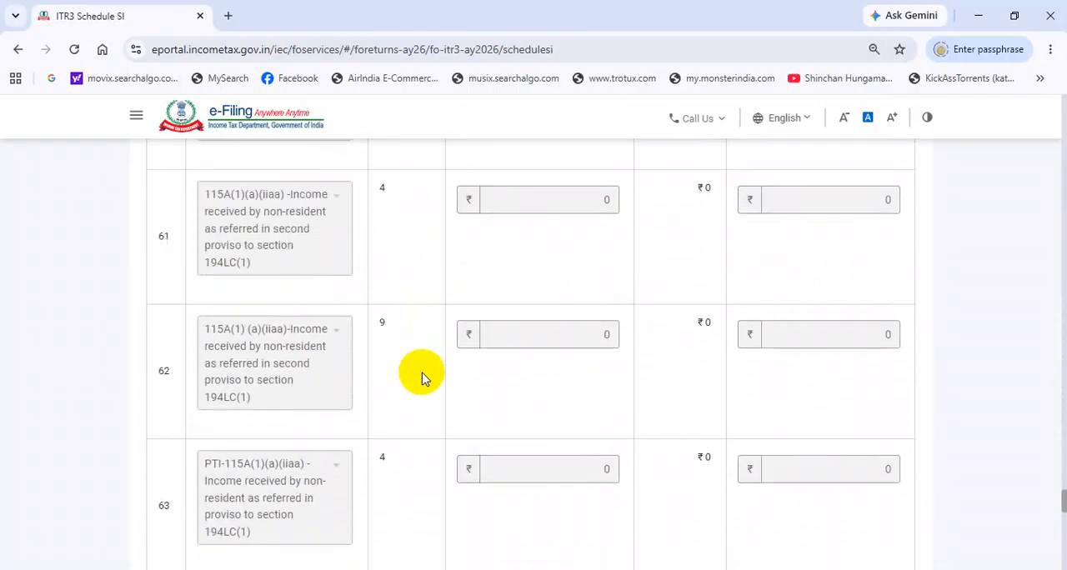
pyautogui.scroll(-8, 421, 379)
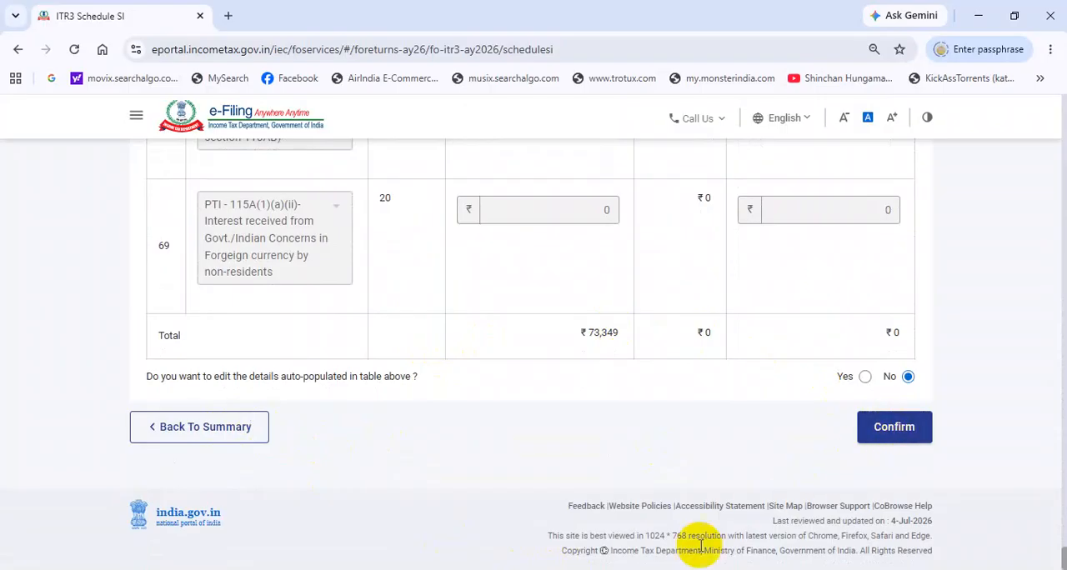
pyautogui.click(893, 426)
# Step: Reopen Schedule SI and recheck its section-wise special rates, income and tax down to the total row, returning to the schedules summary
pyautogui.click(259, 376)
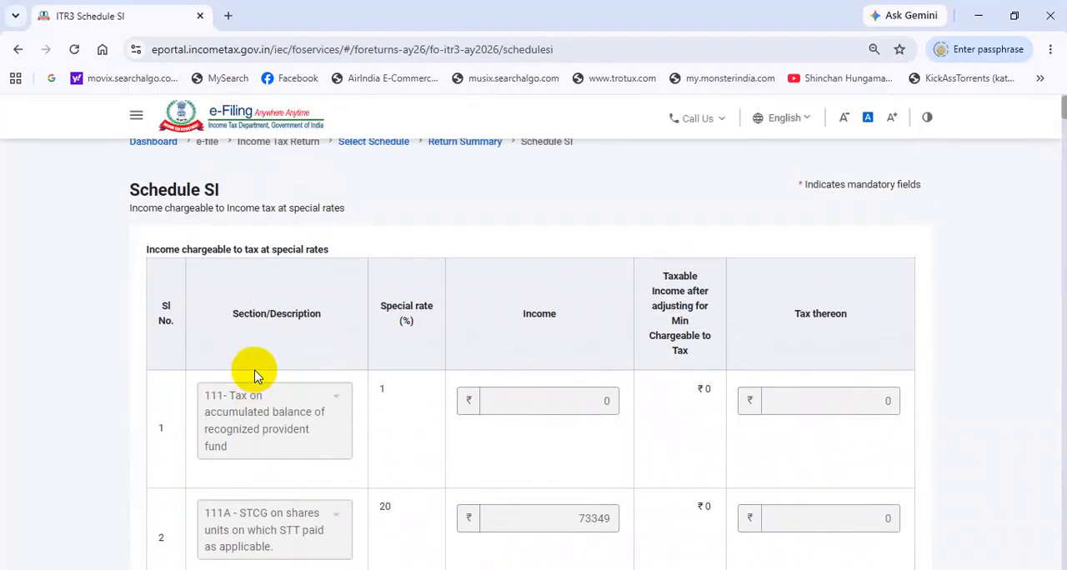
pyautogui.scroll(-5, 335, 388)
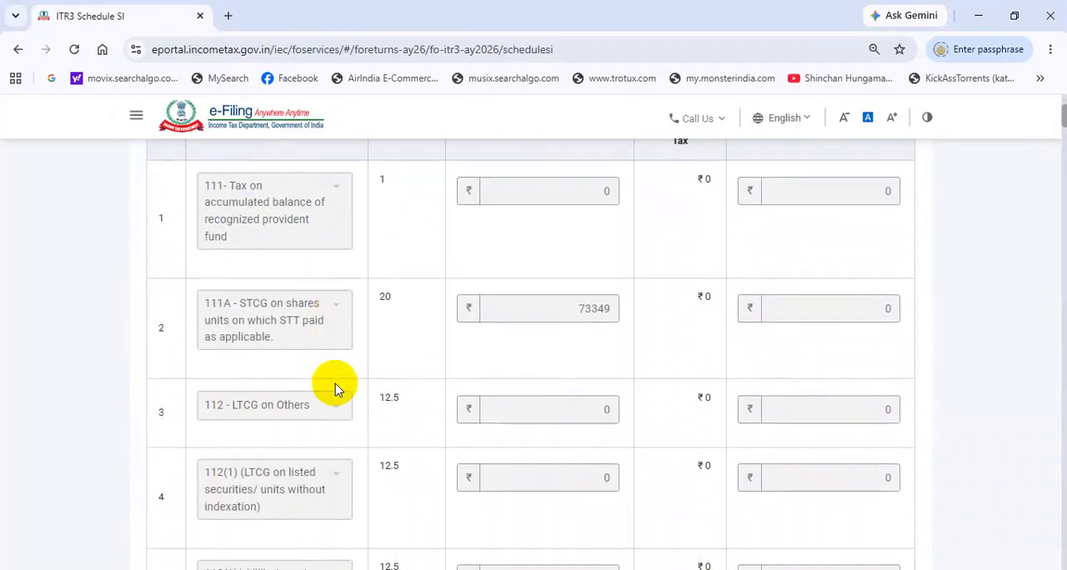
pyautogui.scroll(-15, 335, 387)
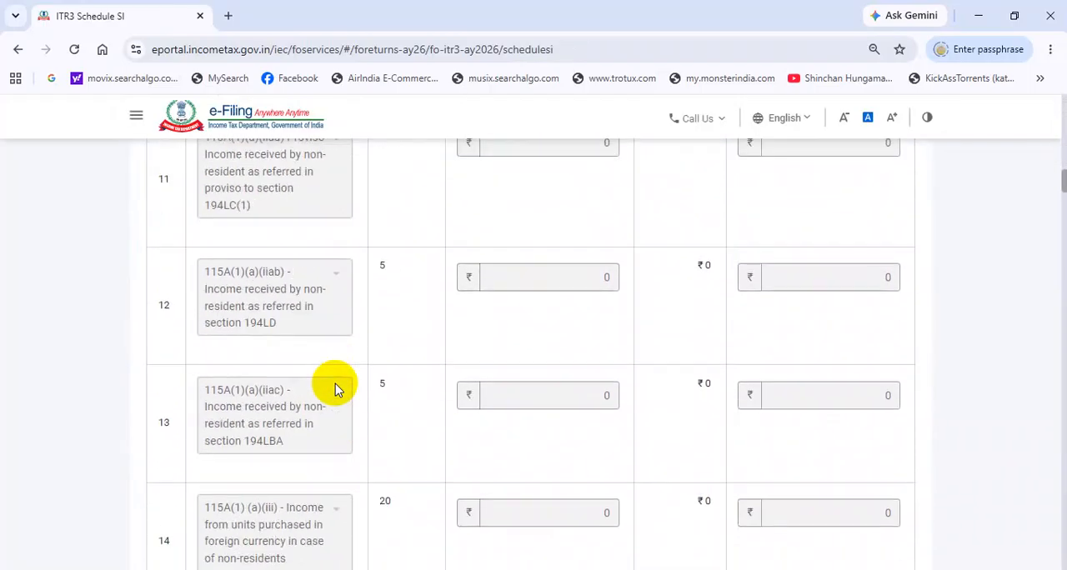
pyautogui.scroll(-10, 335, 383)
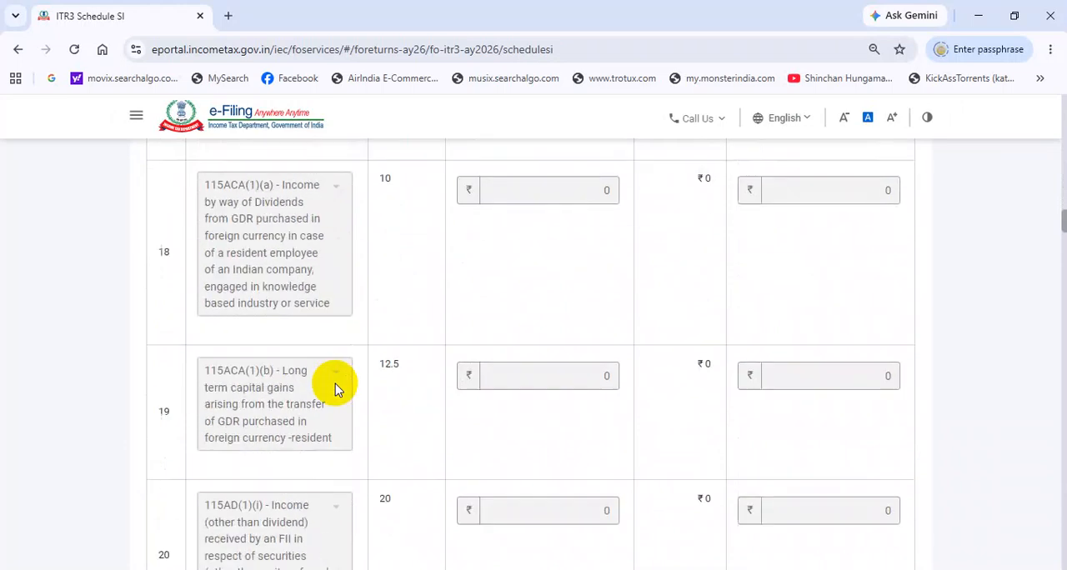
pyautogui.scroll(-10, 382, 371)
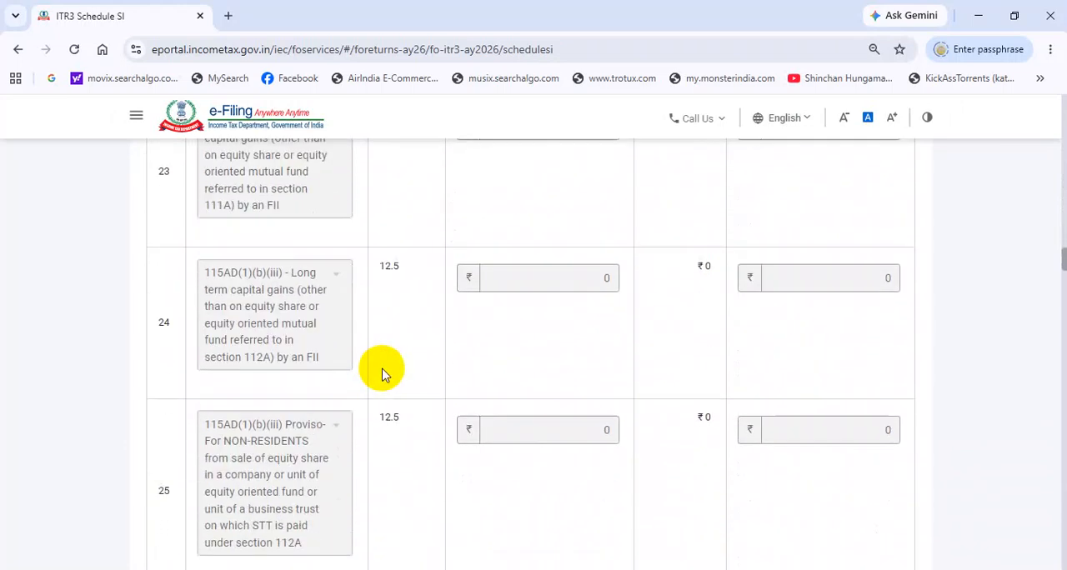
pyautogui.scroll(-12, 383, 371)
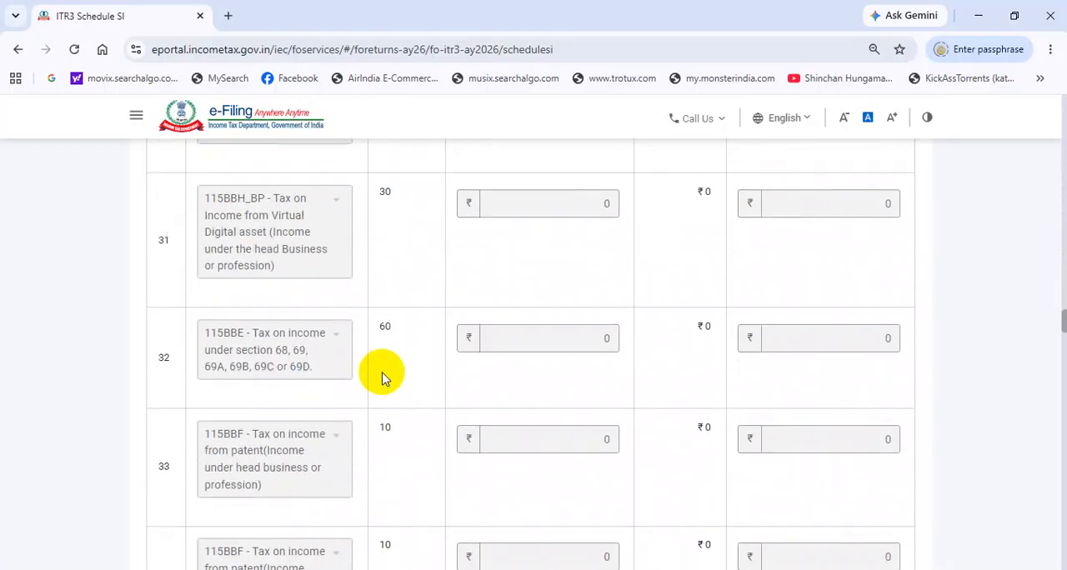
pyautogui.scroll(-14, 383, 377)
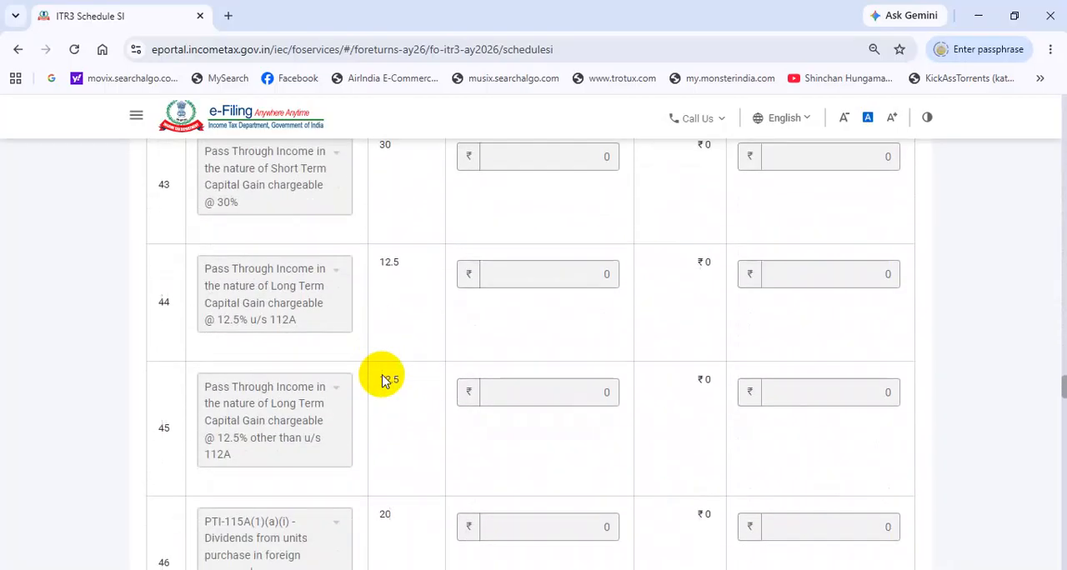
pyautogui.scroll(-16, 383, 376)
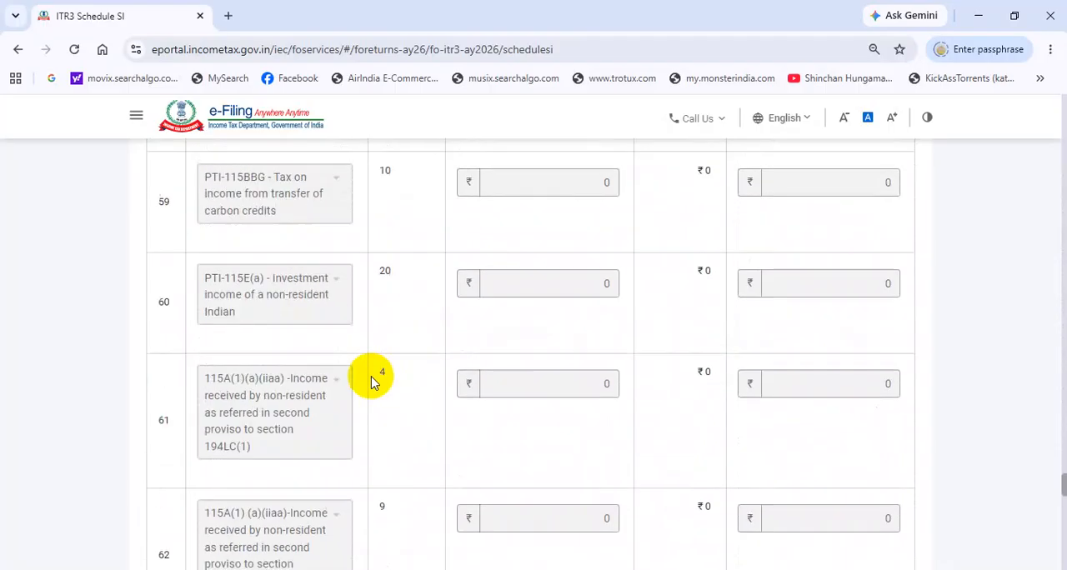
pyautogui.scroll(-8, 372, 382)
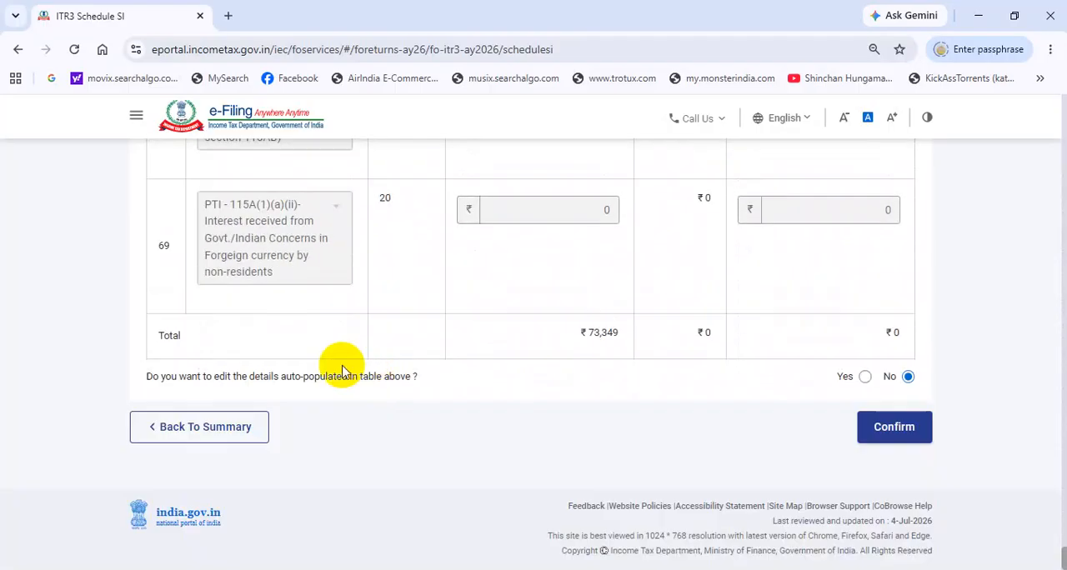
pyautogui.scroll(3, 369, 357)
pyautogui.scroll(-2, 369, 358)
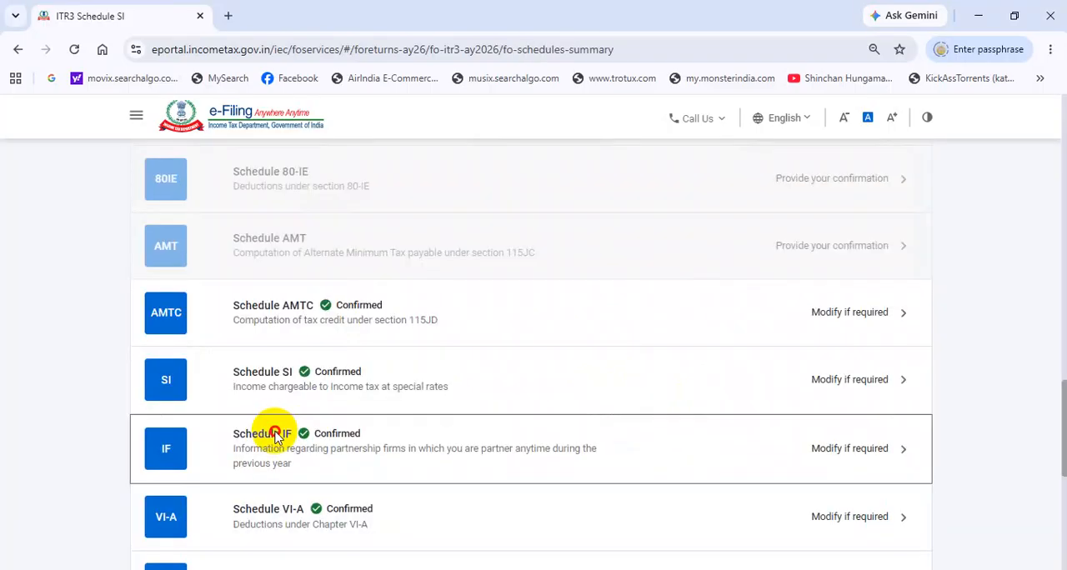
# Step: Confirm Schedule IF without adding partnership firm details, and check the Part B, Part C and Part CA and D deductions in Schedule VI-A
pyautogui.click(275, 433)
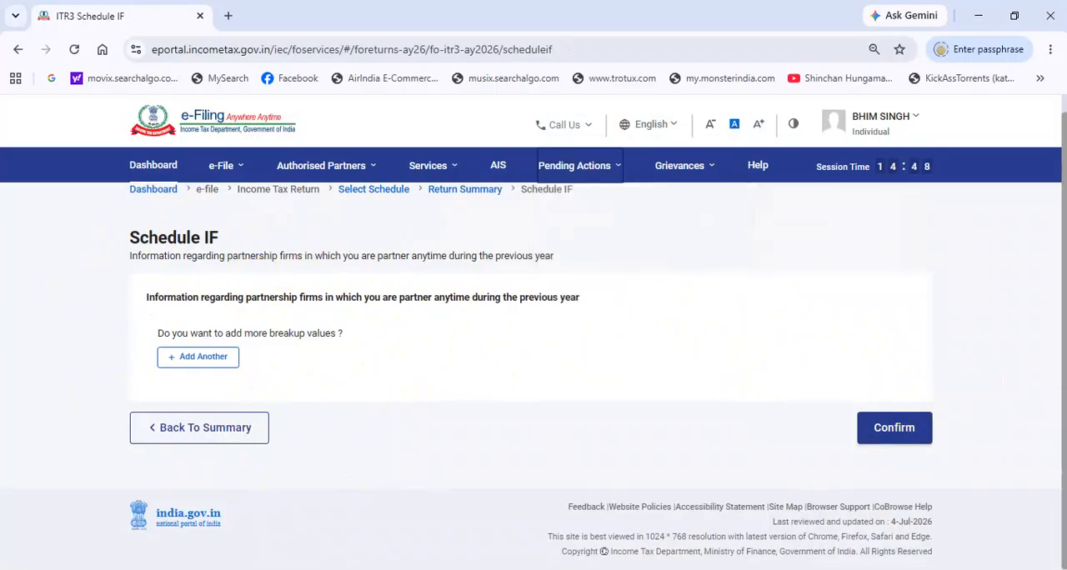
pyautogui.click(893, 427)
pyautogui.click(285, 203)
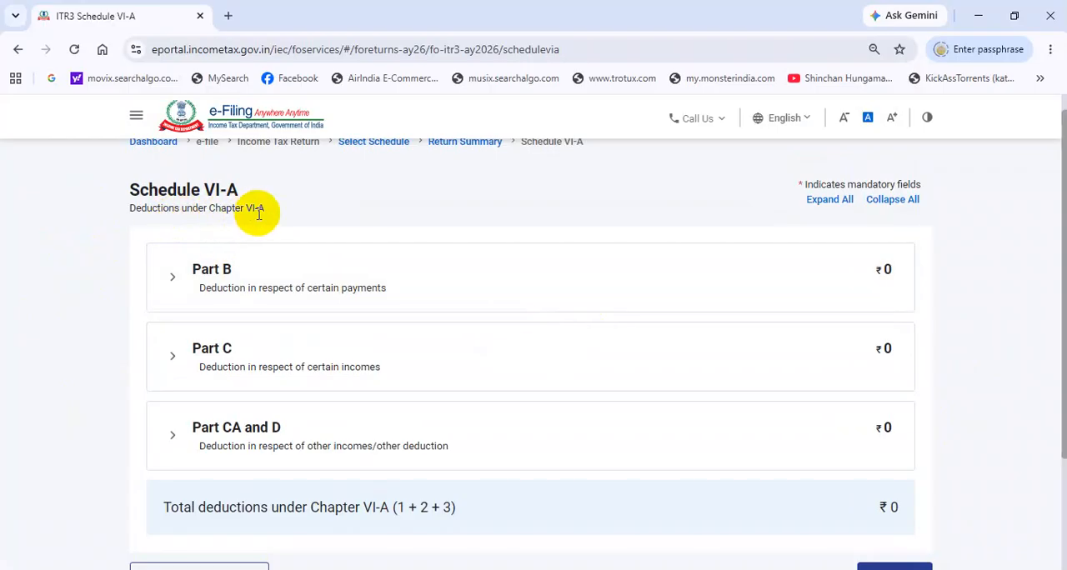
pyautogui.scroll(-2, 284, 215)
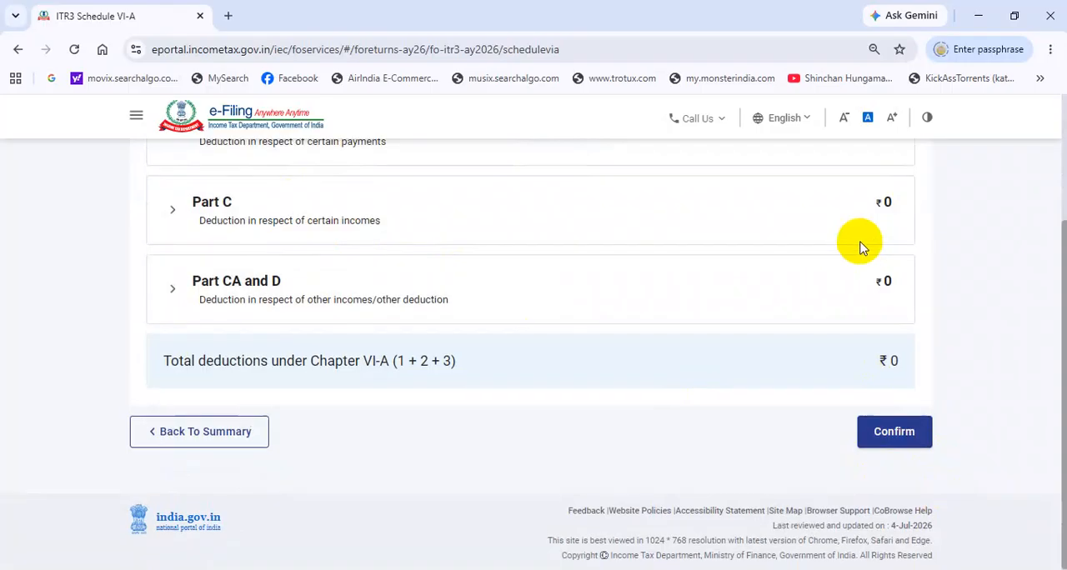
pyautogui.scroll(2, 372, 284)
pyautogui.scroll(-2, 917, 483)
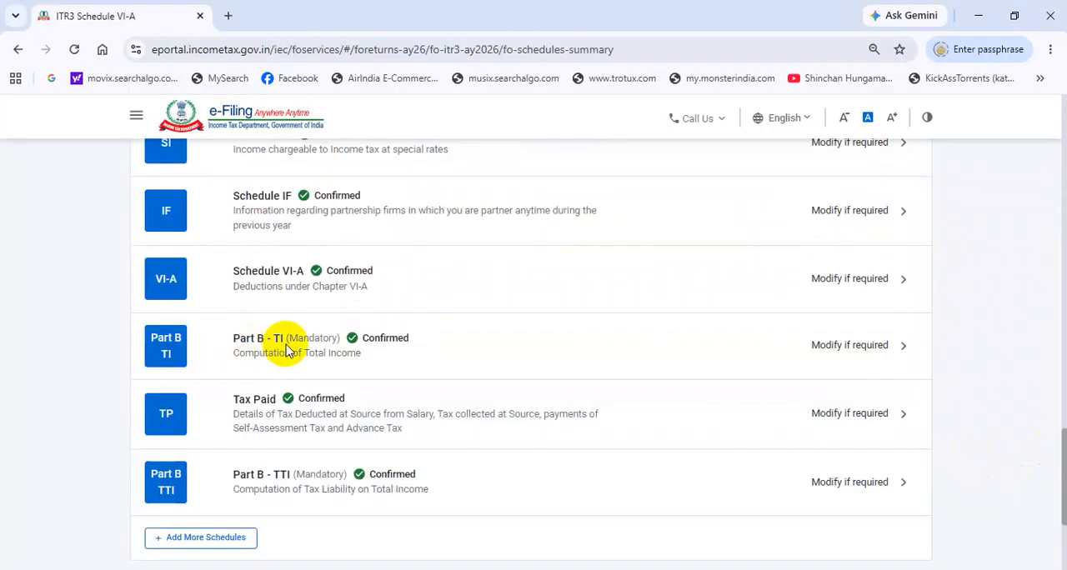
# Step: Review the total income computation in Part B - TI, including the current-year losses carried forward, and confirm the schedule
pyautogui.click(286, 350)
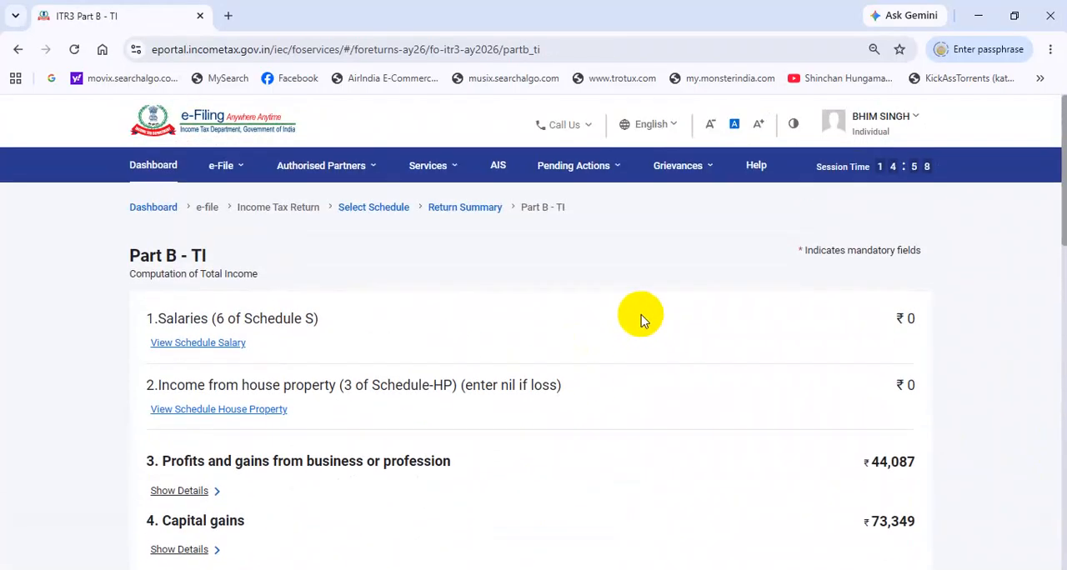
pyautogui.scroll(-1, 651, 331)
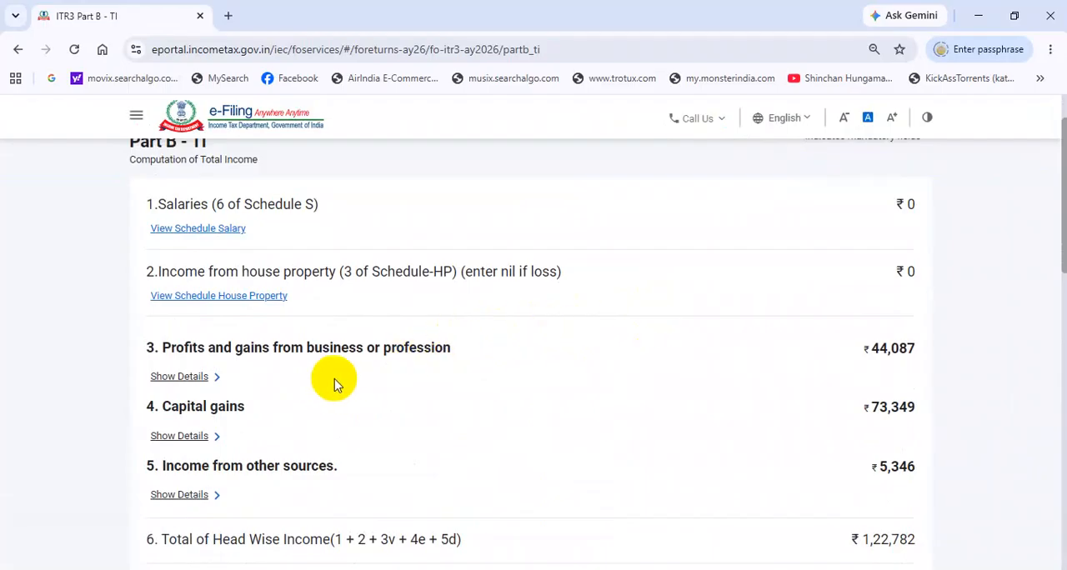
pyautogui.scroll(-3, 336, 381)
pyautogui.scroll(-2, 532, 299)
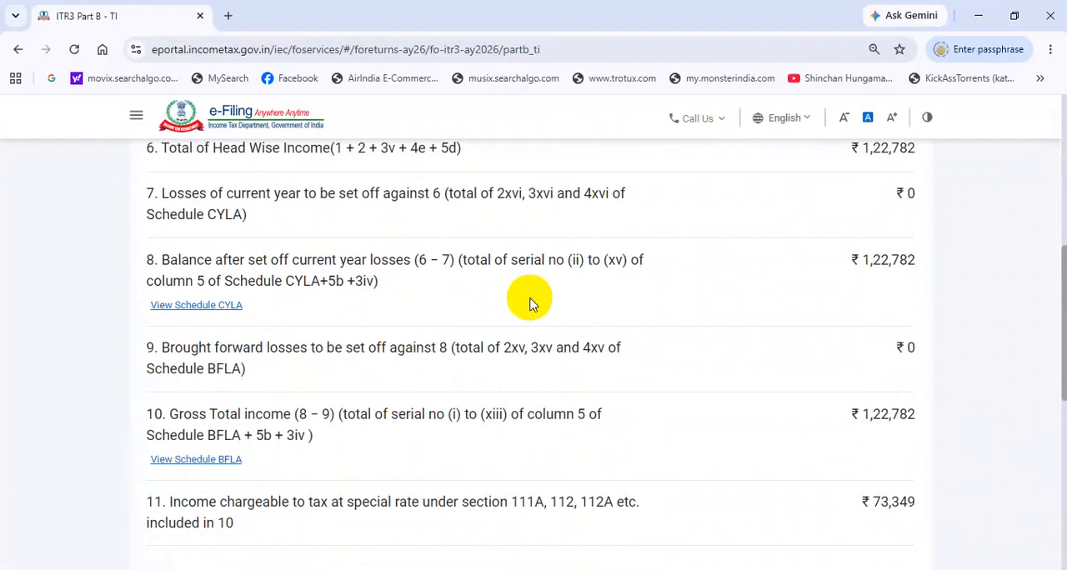
pyautogui.scroll(-6, 531, 300)
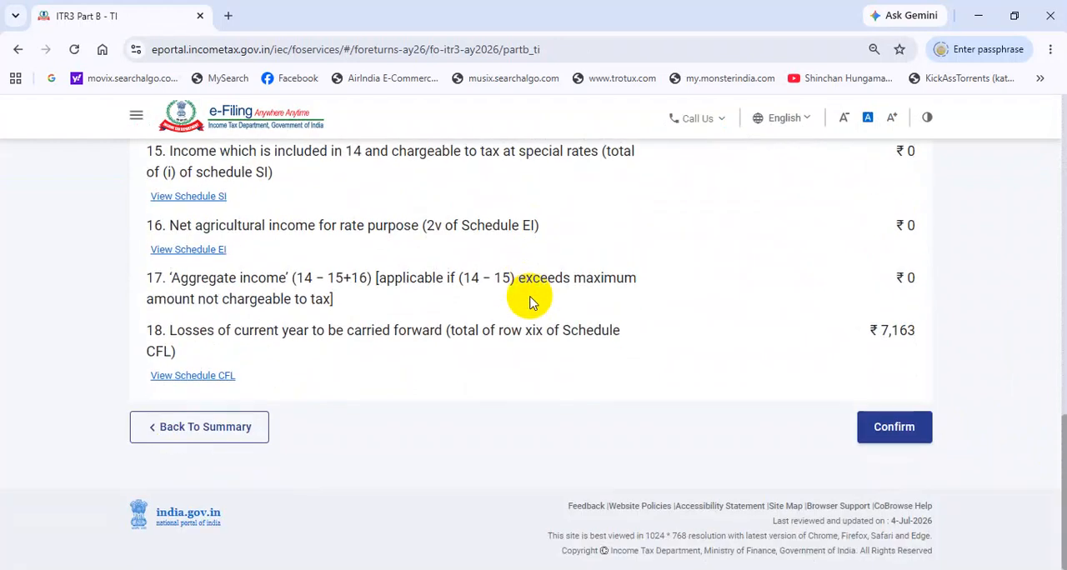
pyautogui.scroll(1, 537, 300)
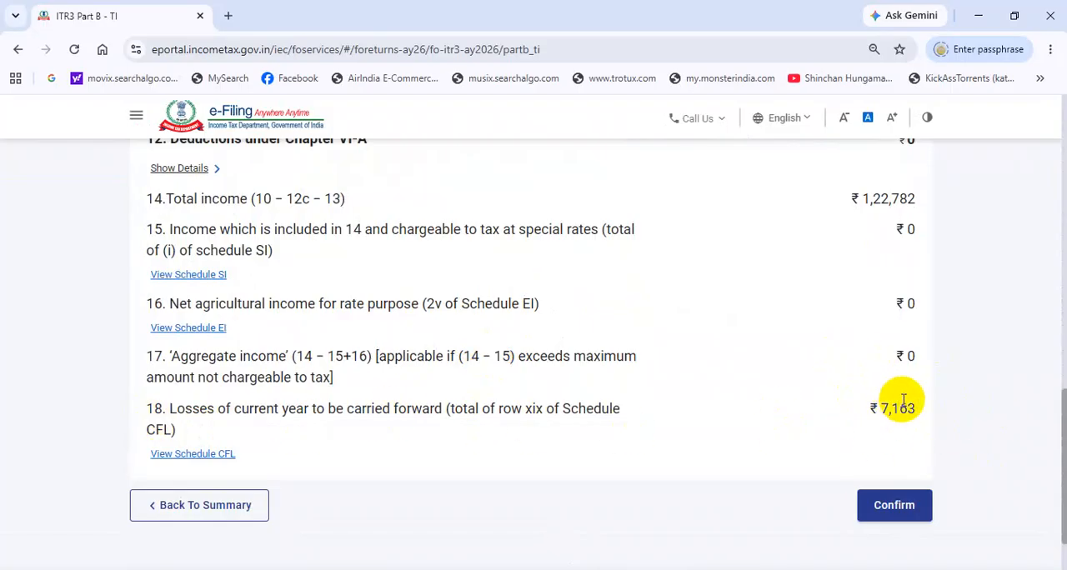
pyautogui.moveTo(881, 409); pyautogui.dragTo(900, 408)
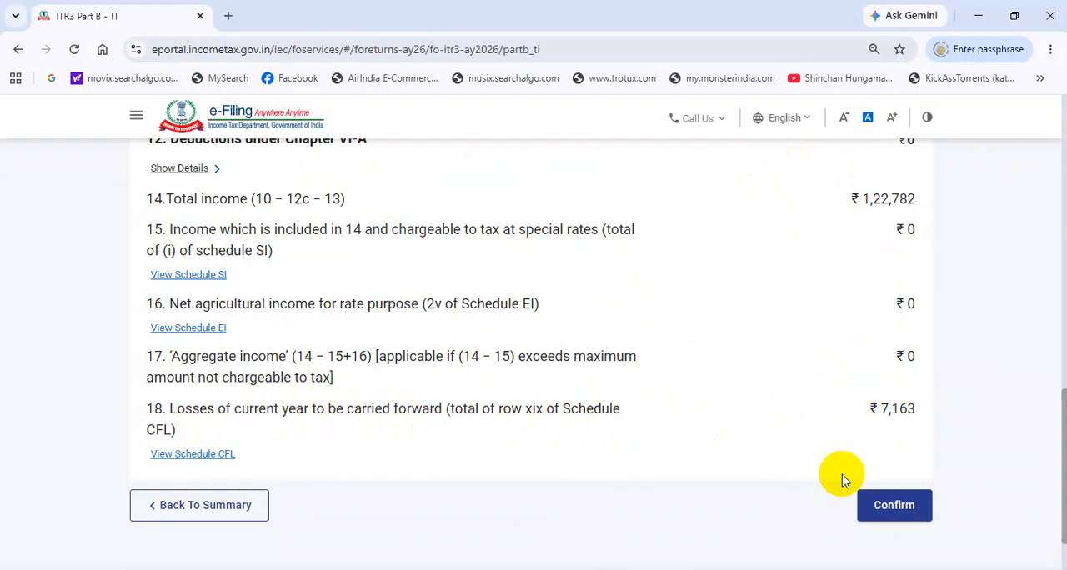
pyautogui.click(894, 505)
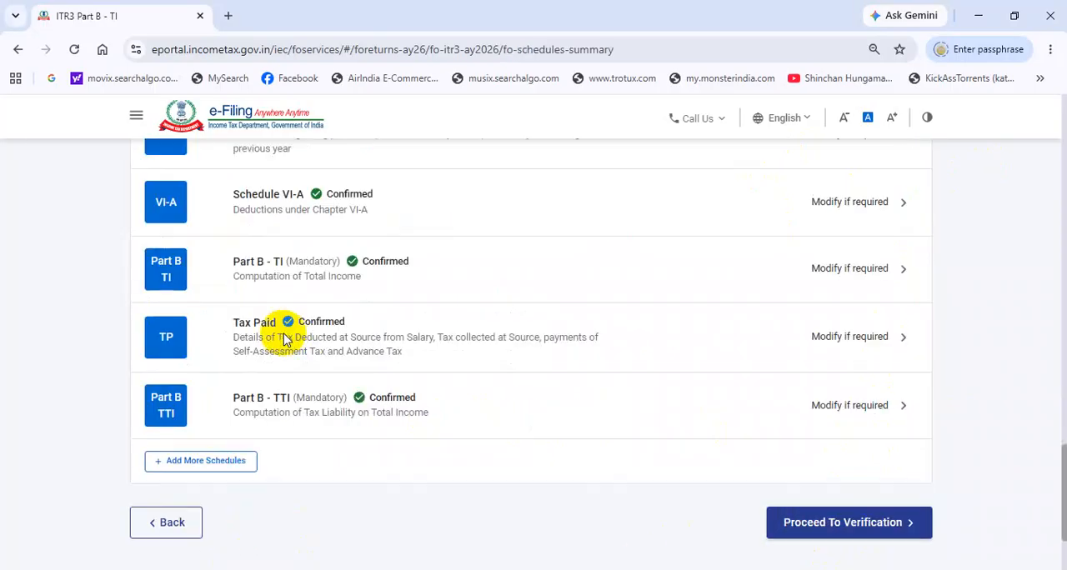
# Step: Review the TDS 1 salary and TDS 2 income entries in the Tax Paid schedule, and return to the schedules summary
pyautogui.click(415, 339)
pyautogui.scroll(3, 578, 328)
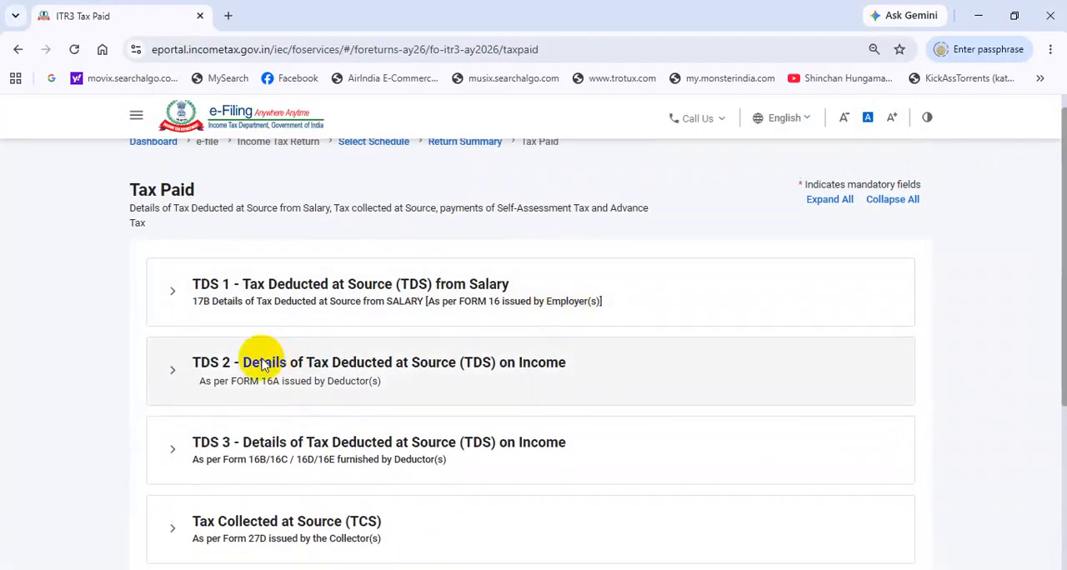
pyautogui.click(371, 300)
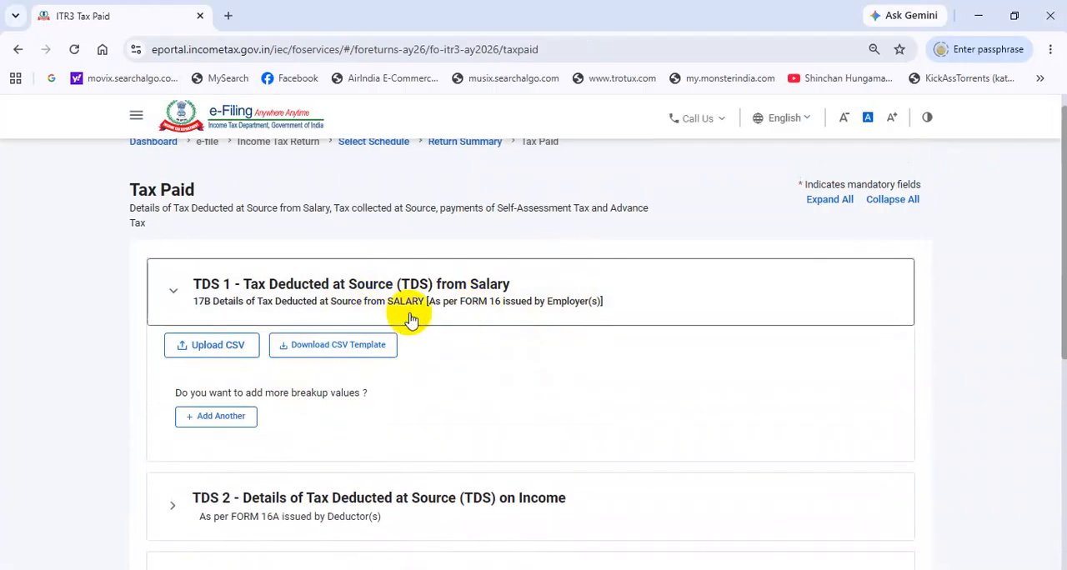
pyautogui.scroll(-2, 409, 321)
pyautogui.click(340, 358)
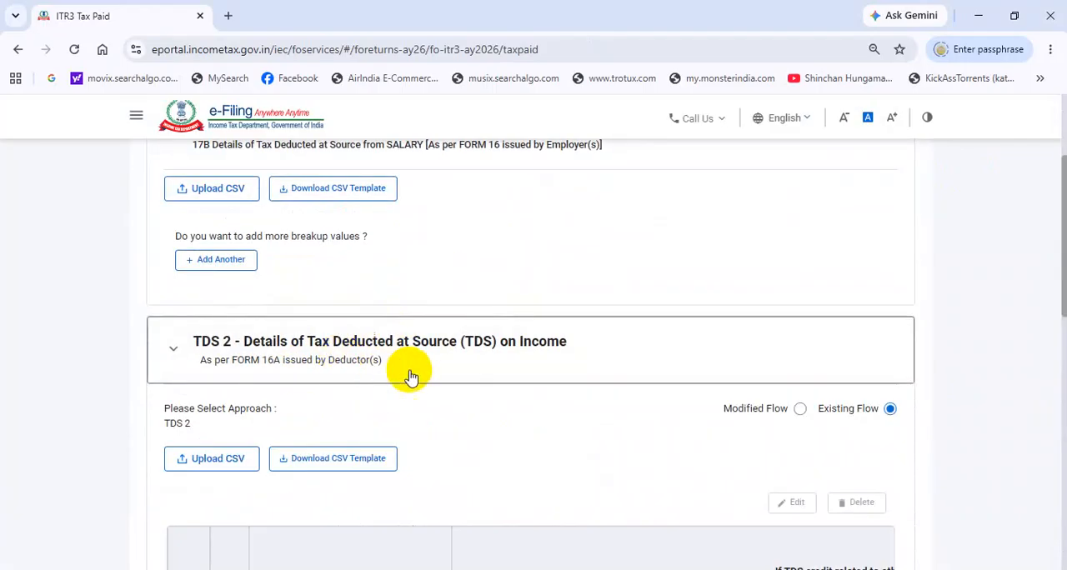
pyautogui.scroll(-2, 326, 371)
pyautogui.scroll(-2, 233, 425)
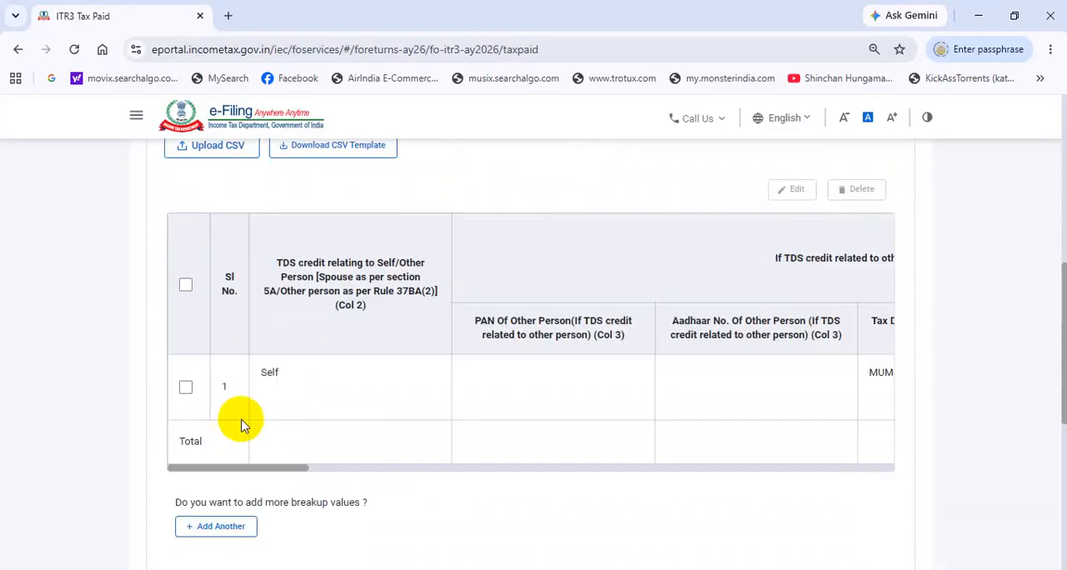
pyautogui.moveTo(270, 472); pyautogui.dragTo(197, 478)
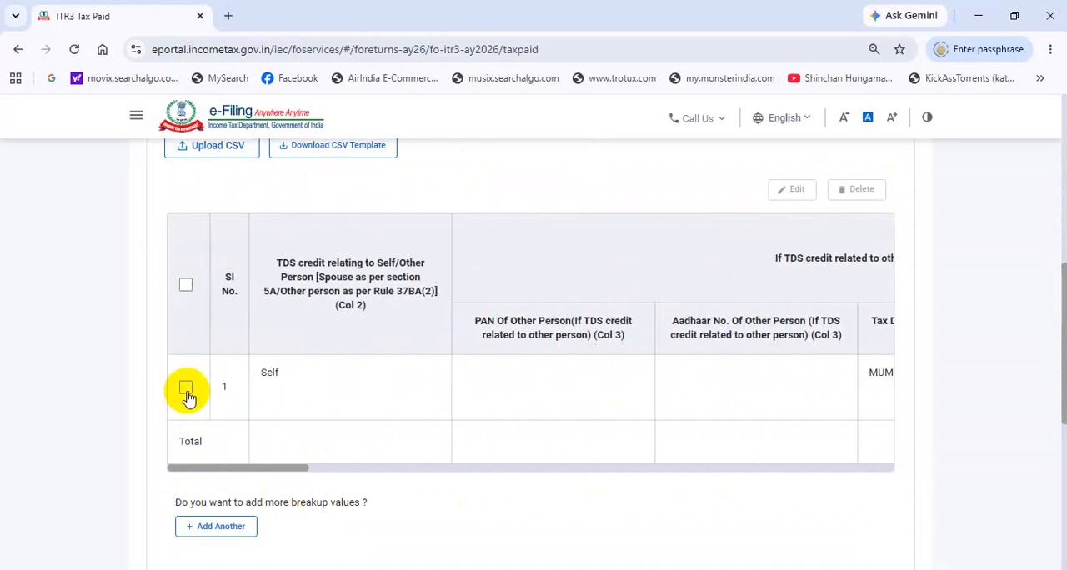
pyautogui.scroll(-4, 250, 409)
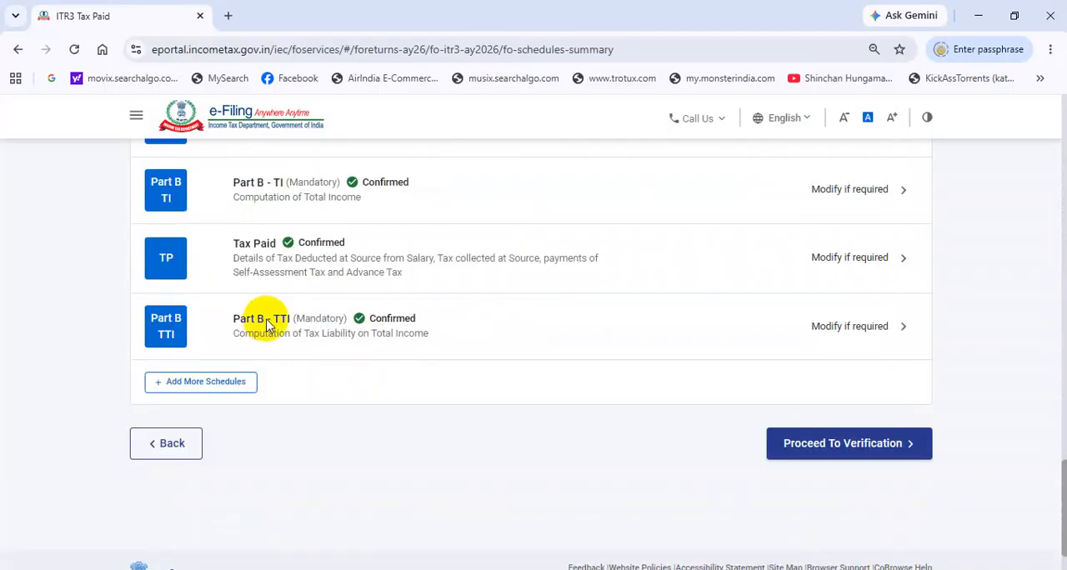
# Step: Review the tax liability computation in Part B - TTI down to the refund and foreign asset question, and confirm the schedule
pyautogui.click(296, 330)
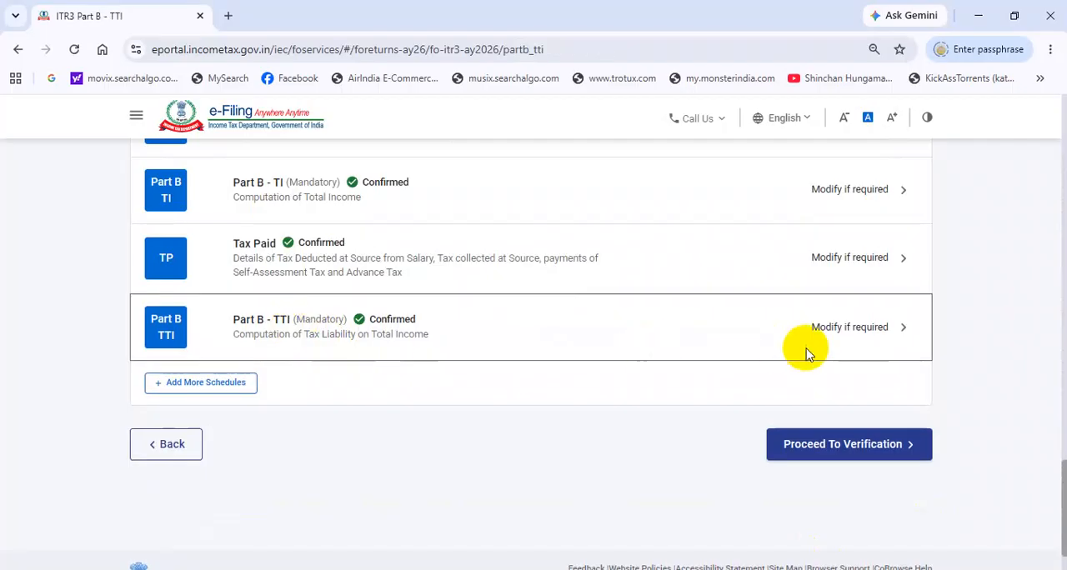
pyautogui.click(830, 334)
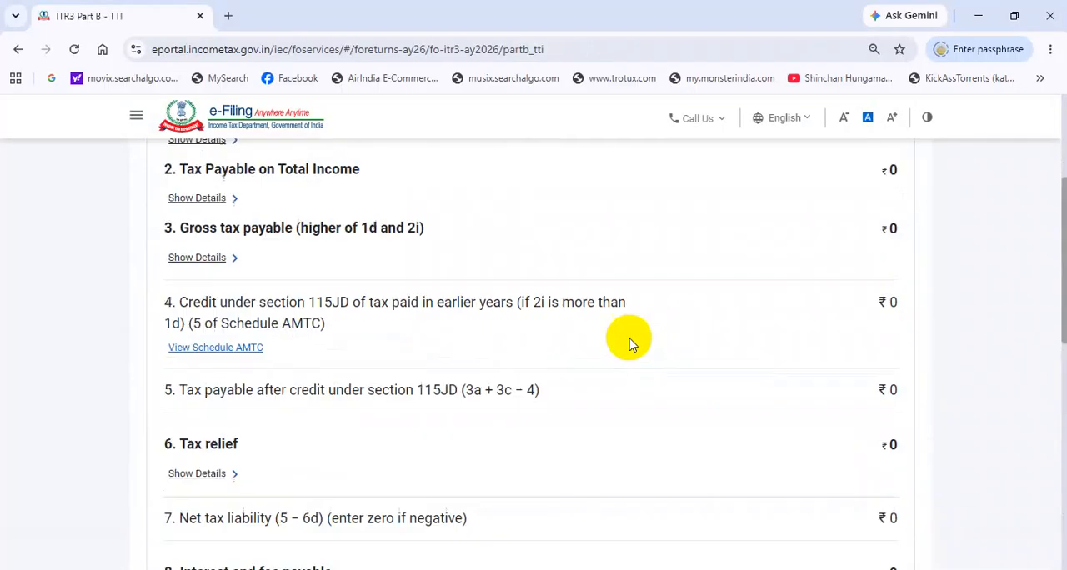
pyautogui.scroll(-3, 663, 330)
pyautogui.scroll(-10, 664, 329)
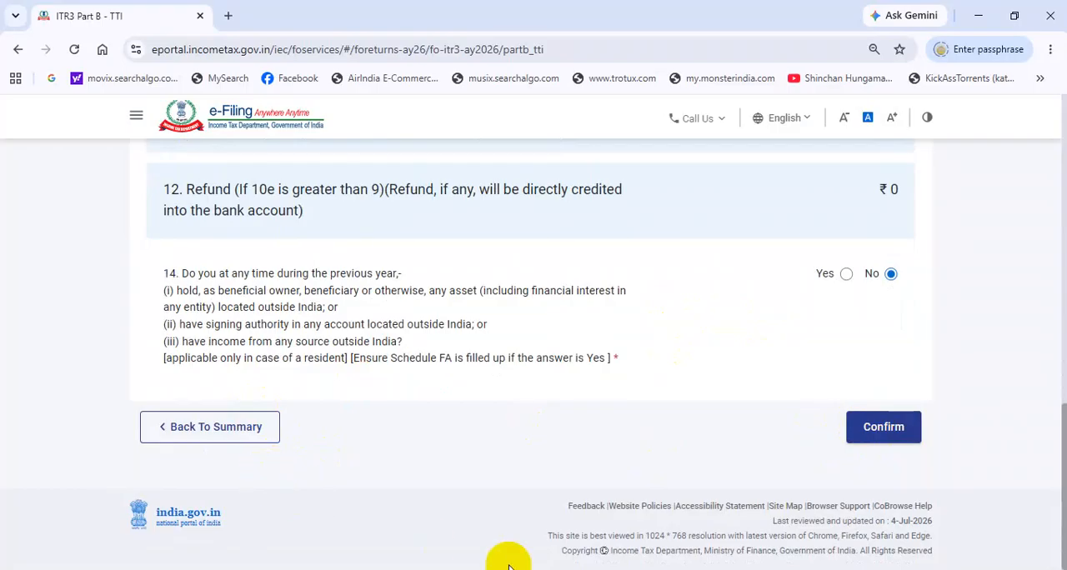
pyautogui.click(884, 427)
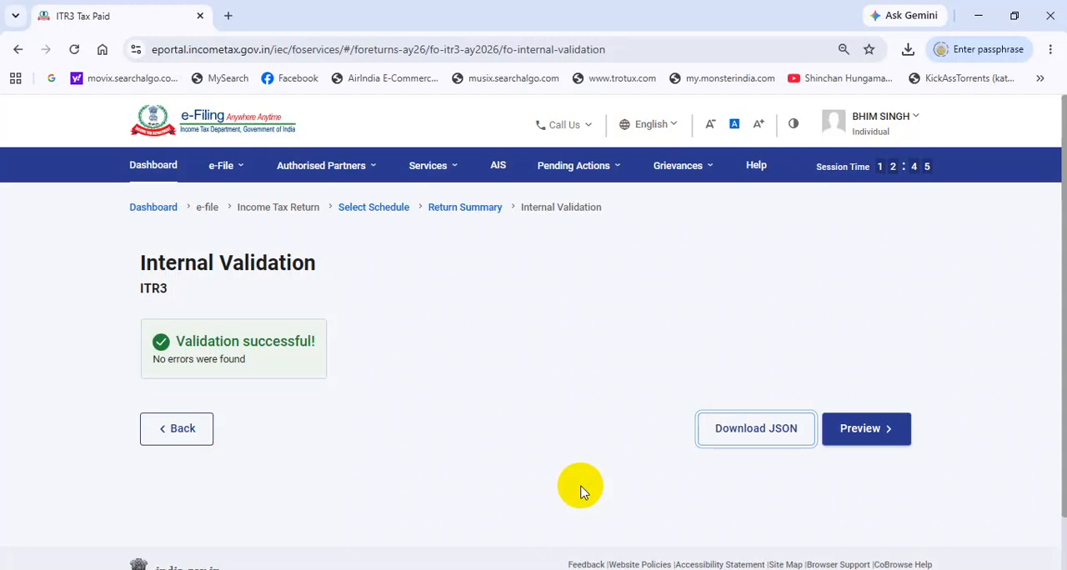
# Step: Preview the internally validated ITR-3 return and continue to its upload-level validation
pyautogui.click(860, 432)
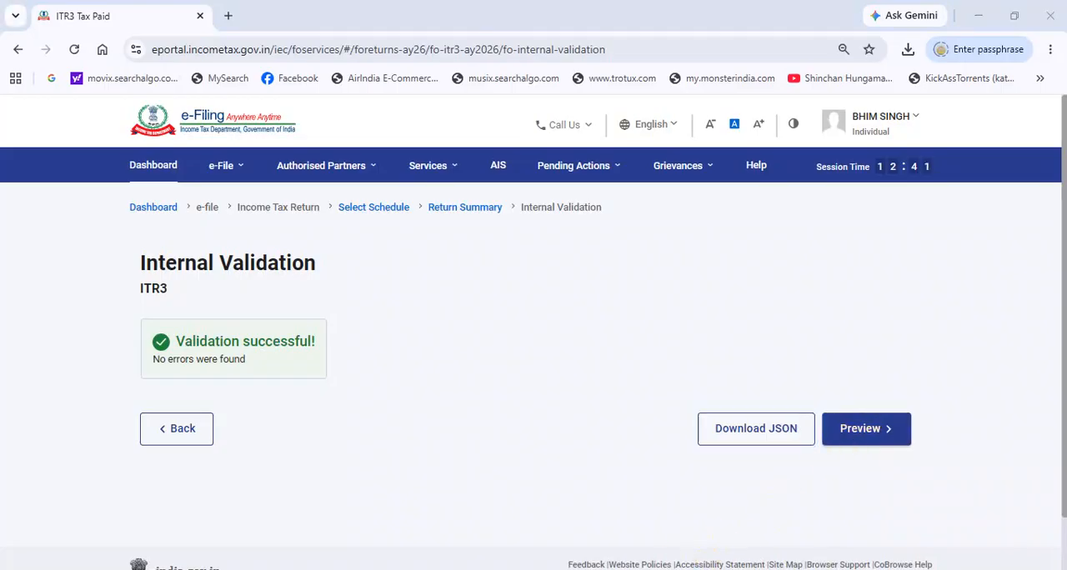
pyautogui.click(859, 414)
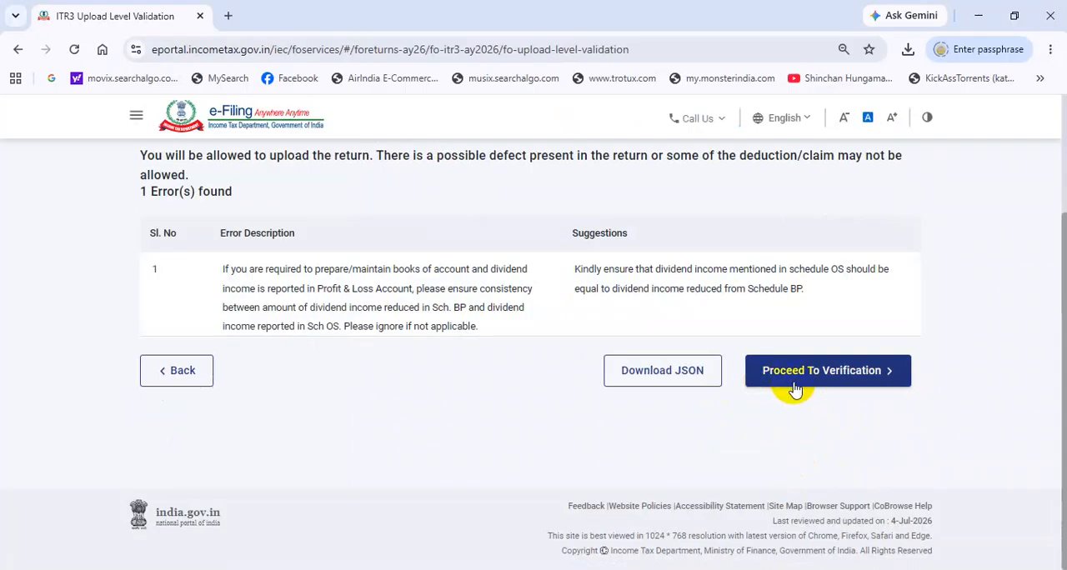